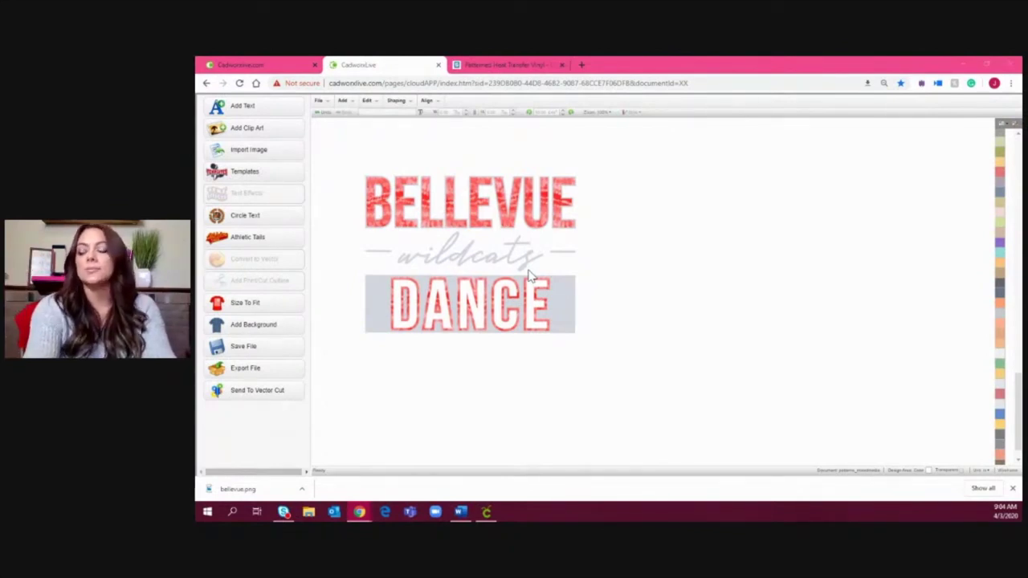
# Move the whole finished design up and to the left.
pyautogui.moveTo(618, 391); pyautogui.dragTo(318, 152)
pyautogui.moveTo(567, 330); pyautogui.dragTo(504, 279)
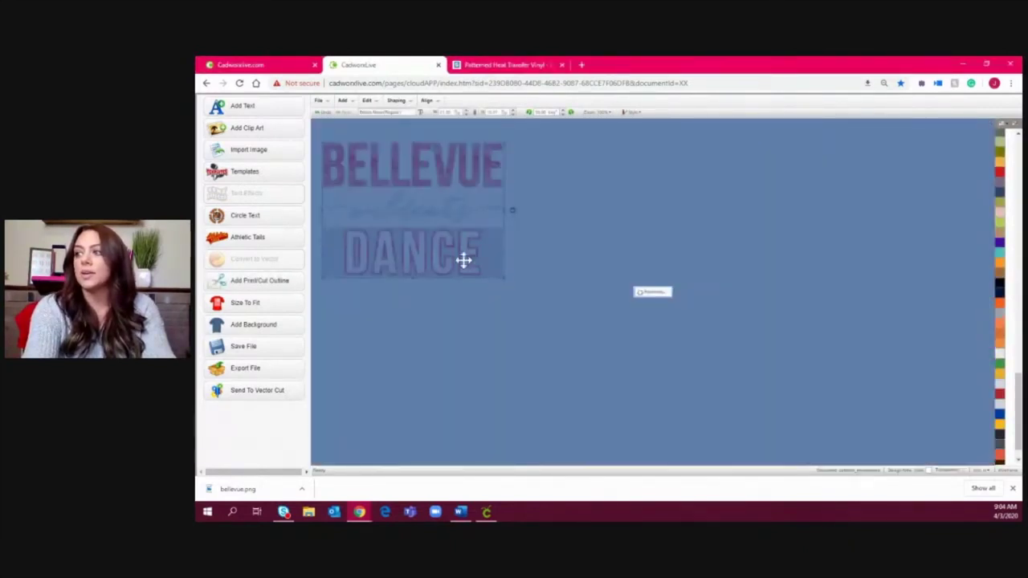
pyautogui.click(560, 296)
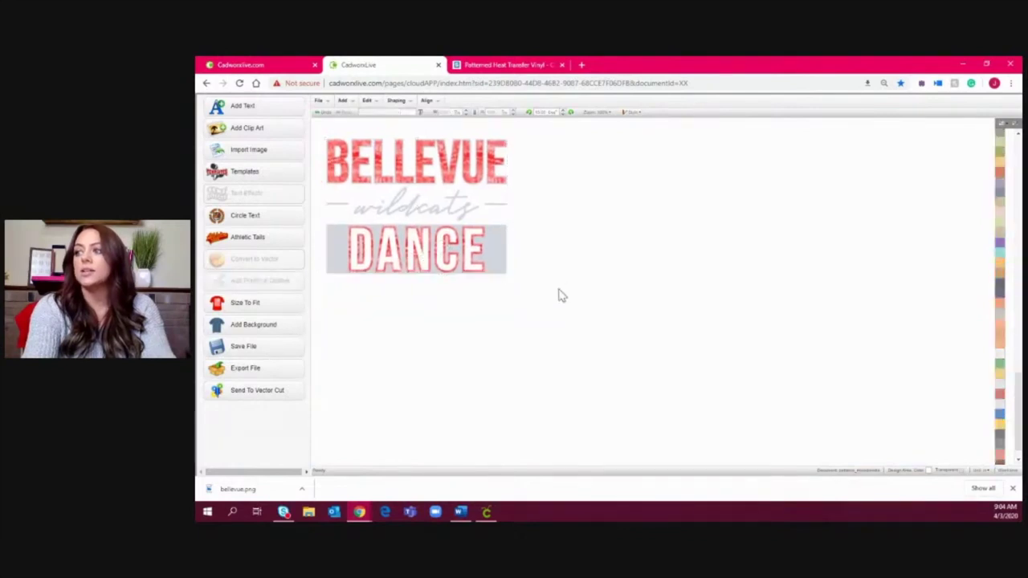
# Add a new BELLEVUE text object in the Bebas Neue font and place it on the canvas.
pyautogui.click(255, 113)
pyautogui.tripleClick(688, 208)
pyautogui.write('20LLEVUE')
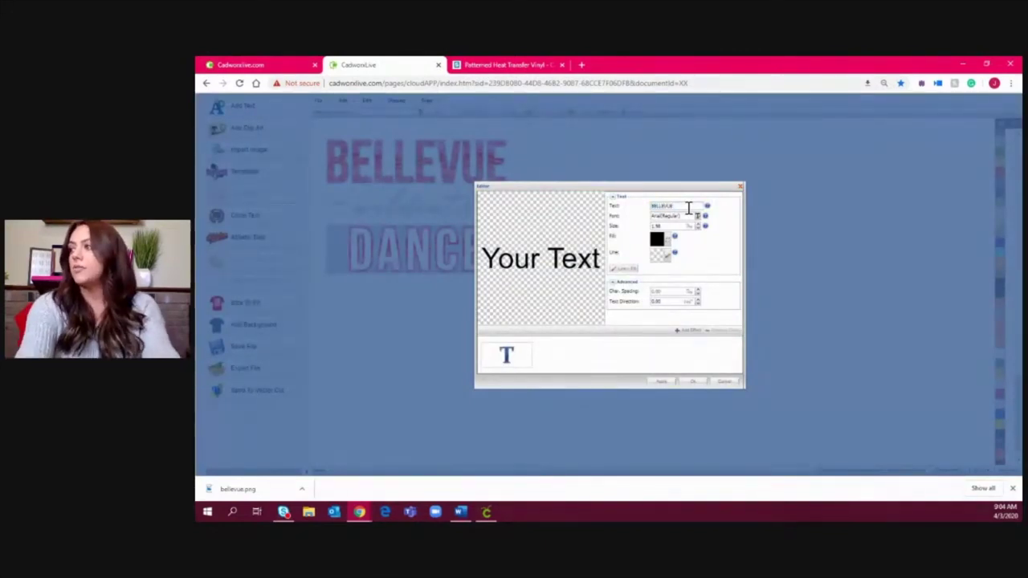
pyautogui.click(690, 219)
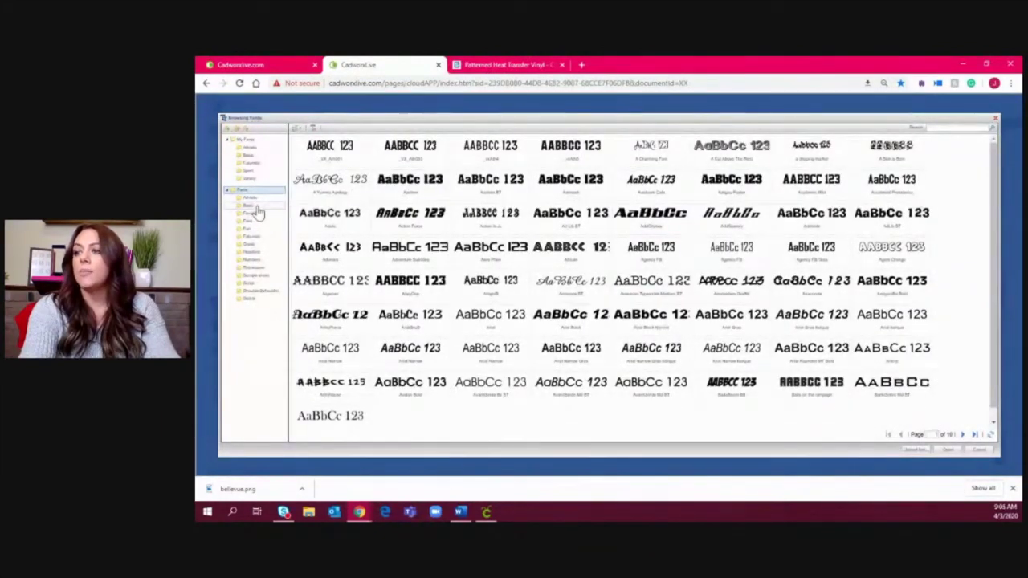
pyautogui.click(952, 127)
pyautogui.write('bebas')
pyautogui.press('Return')
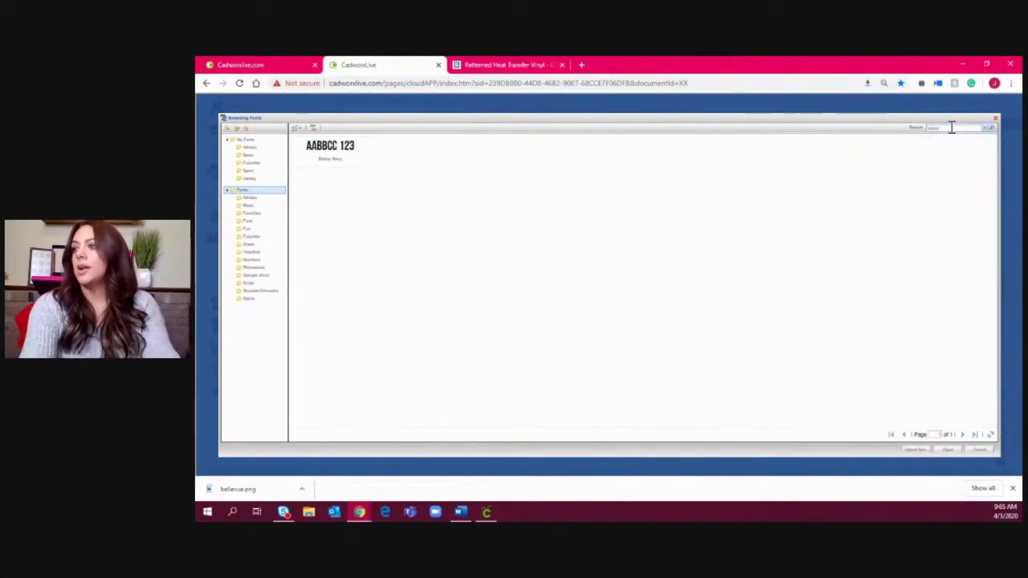
pyautogui.doubleClick(350, 165)
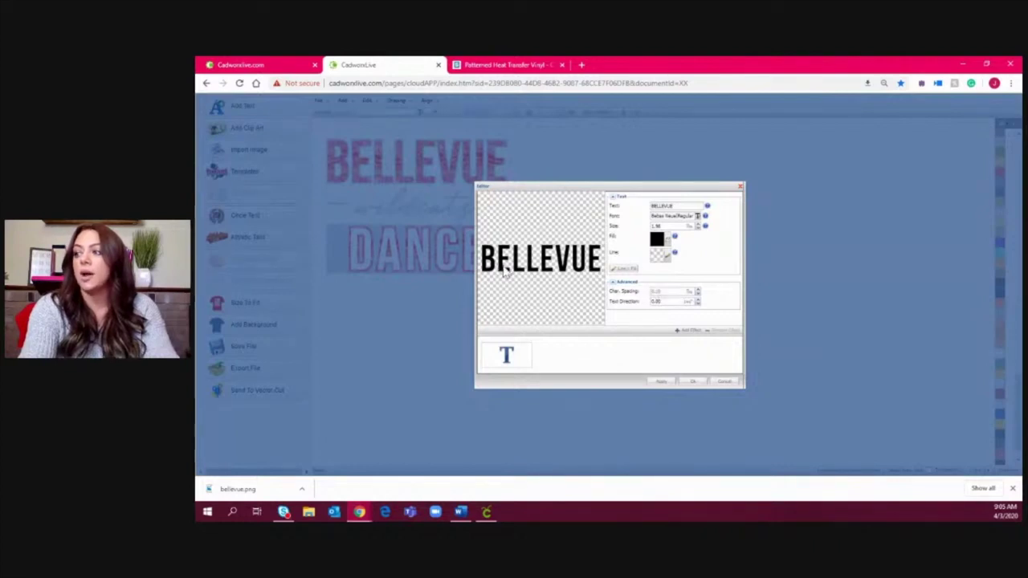
pyautogui.click(692, 383)
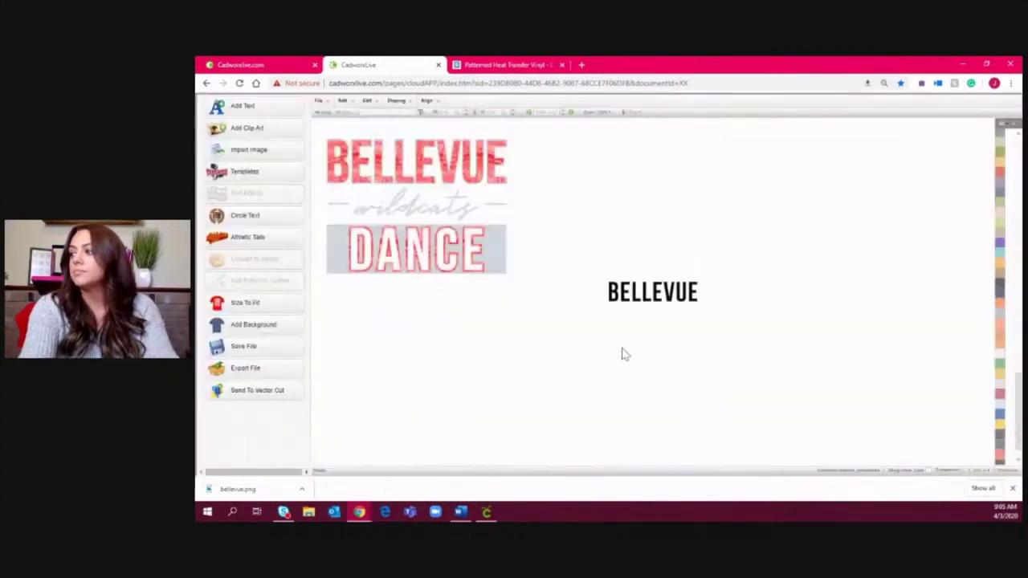
# Change the copy below BELLEVUE so it reads DANCE.
pyautogui.moveTo(658, 292)
pyautogui.mouseDown()
pyautogui.moveTo(681, 269)
pyautogui.moveTo(675, 292)
pyautogui.mouseUp()
pyautogui.doubleClick(675, 293)
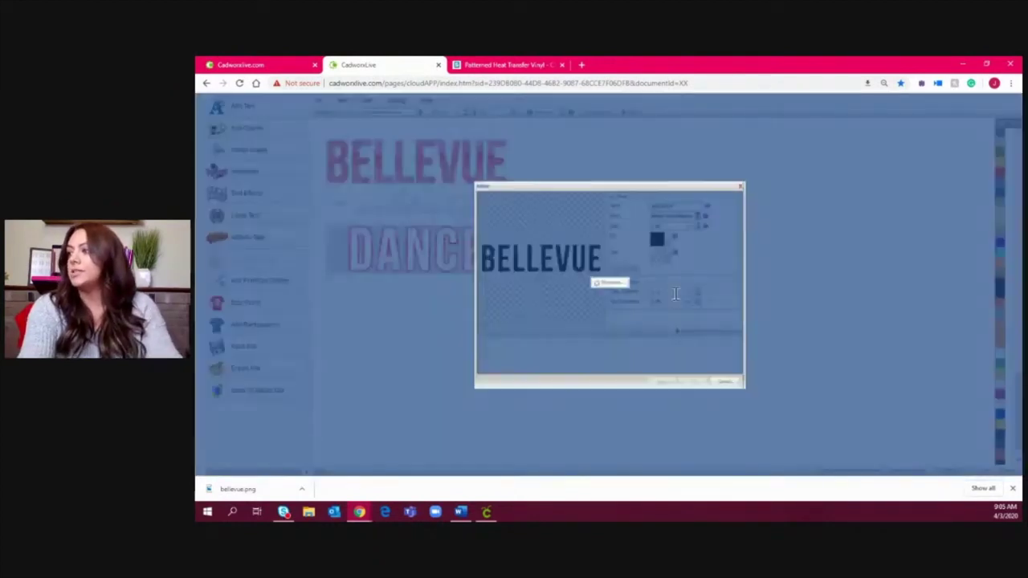
pyautogui.doubleClick(681, 206)
pyautogui.write('DAN')
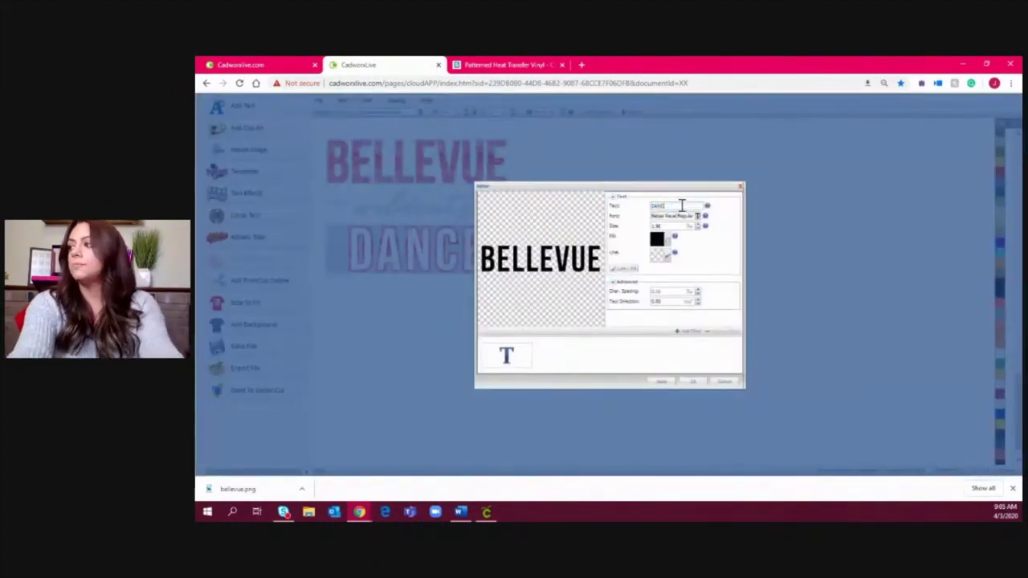
pyautogui.write('CE')
pyautogui.click(693, 382)
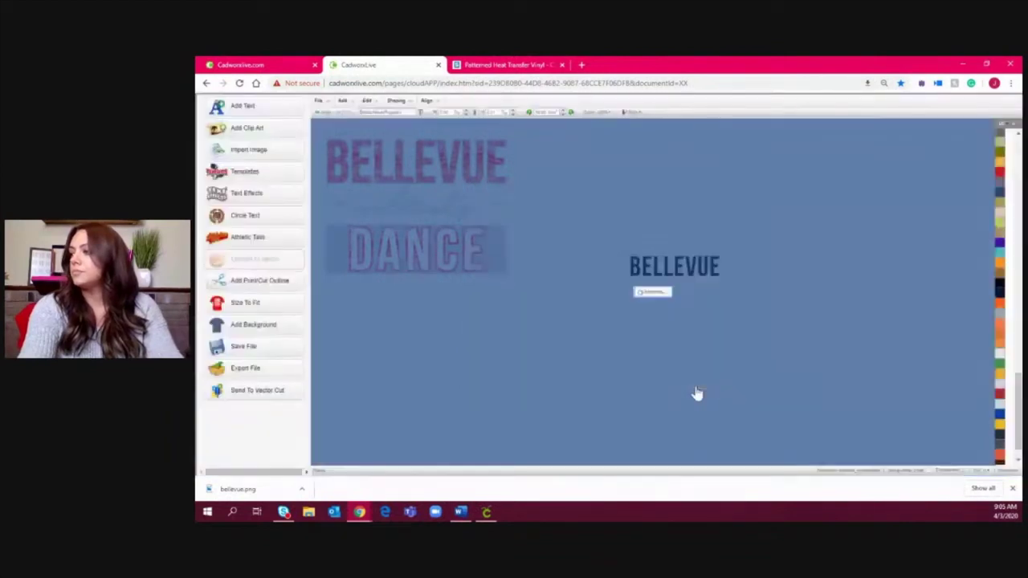
# Enlarge DANCE, stretching it wider and slightly taller.
pyautogui.click(676, 310)
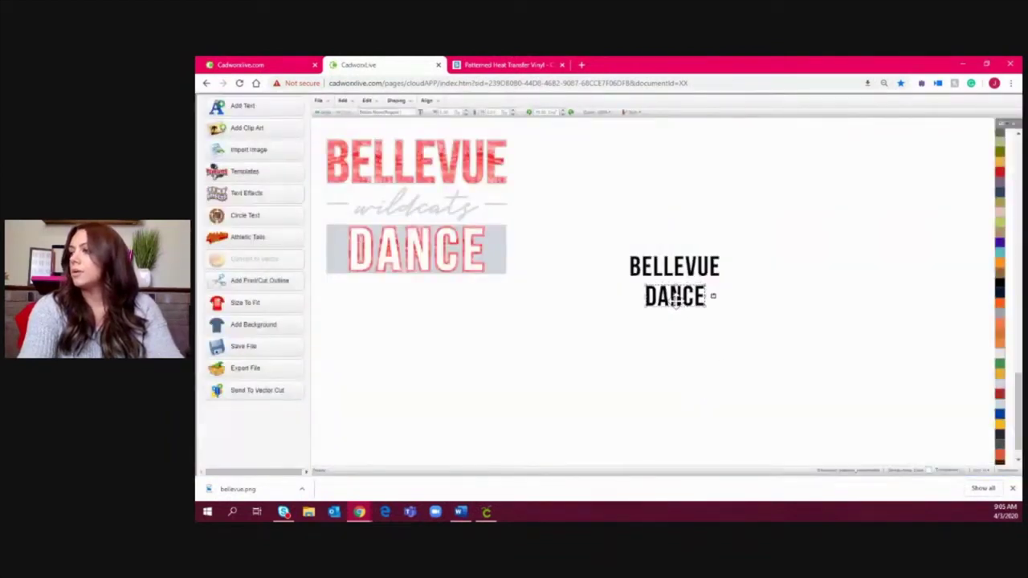
pyautogui.moveTo(649, 324); pyautogui.dragTo(638, 323)
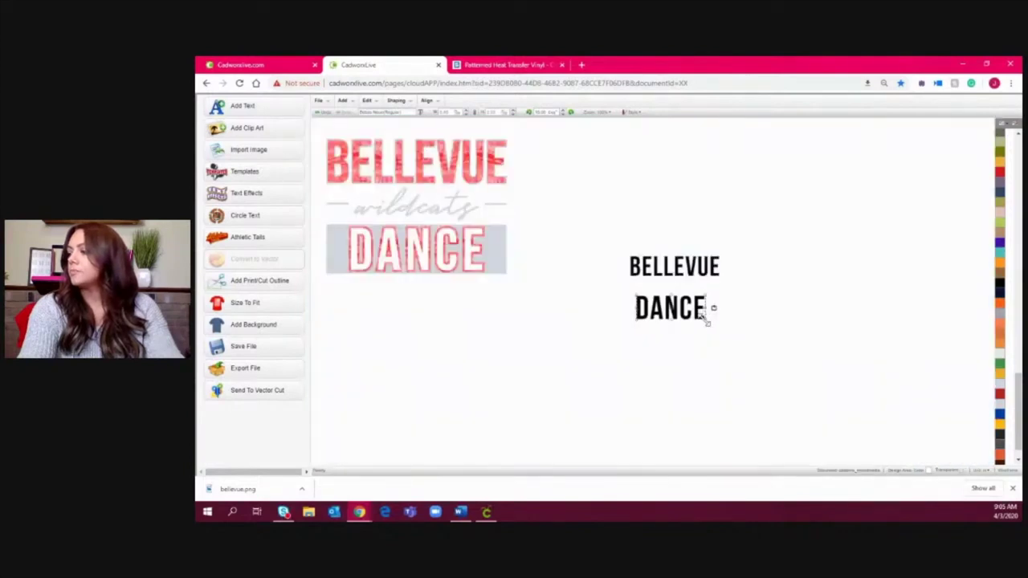
pyautogui.moveTo(707, 319); pyautogui.dragTo(714, 328)
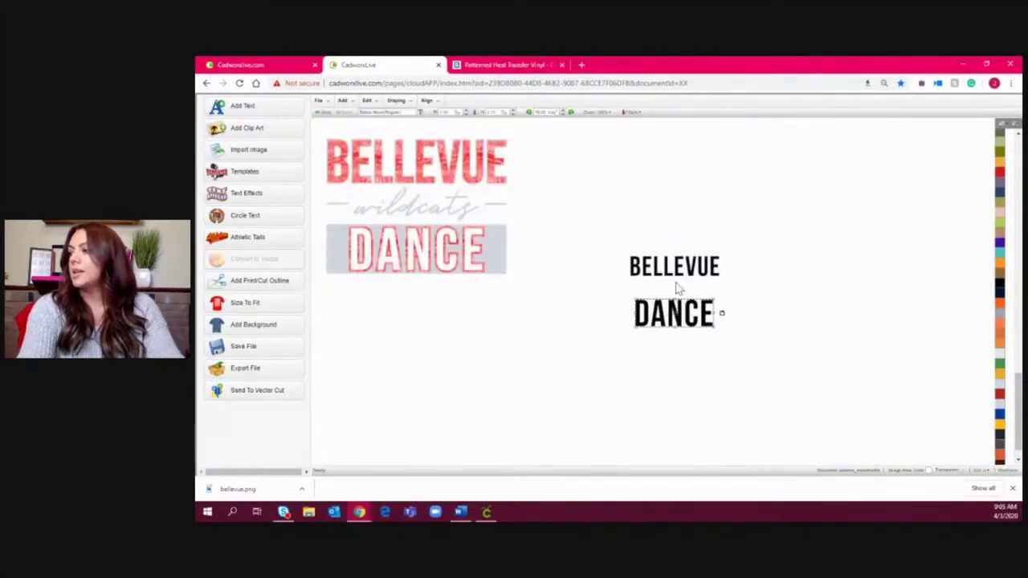
pyautogui.click(468, 365)
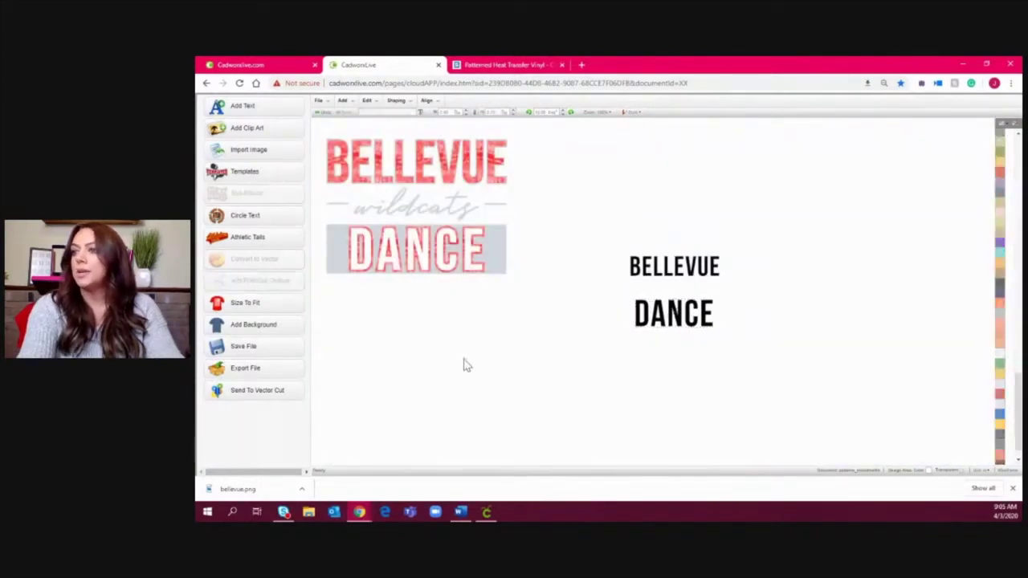
# Add a new text object reading wildcats.
pyautogui.click(260, 110)
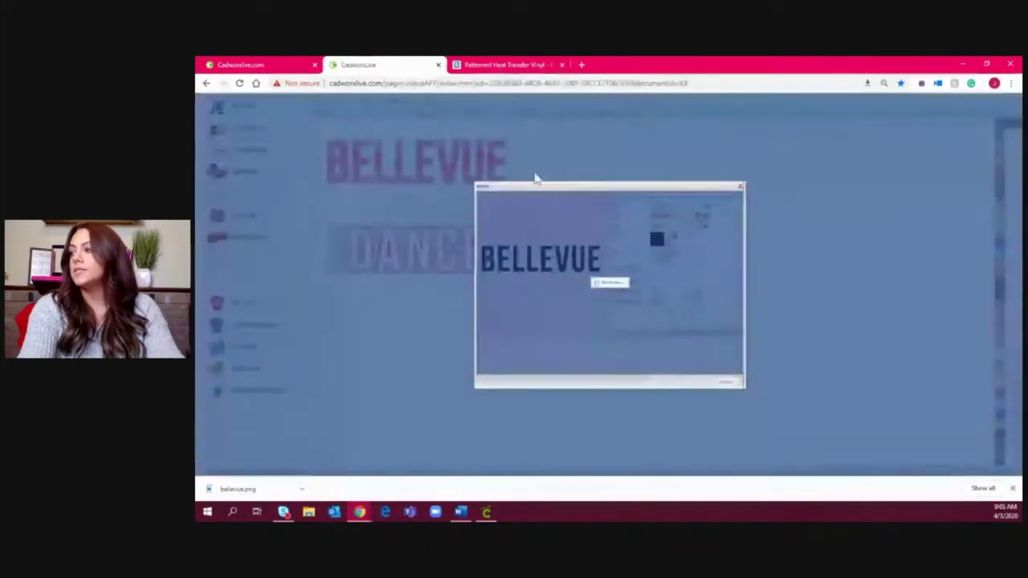
pyautogui.tripleClick(681, 205)
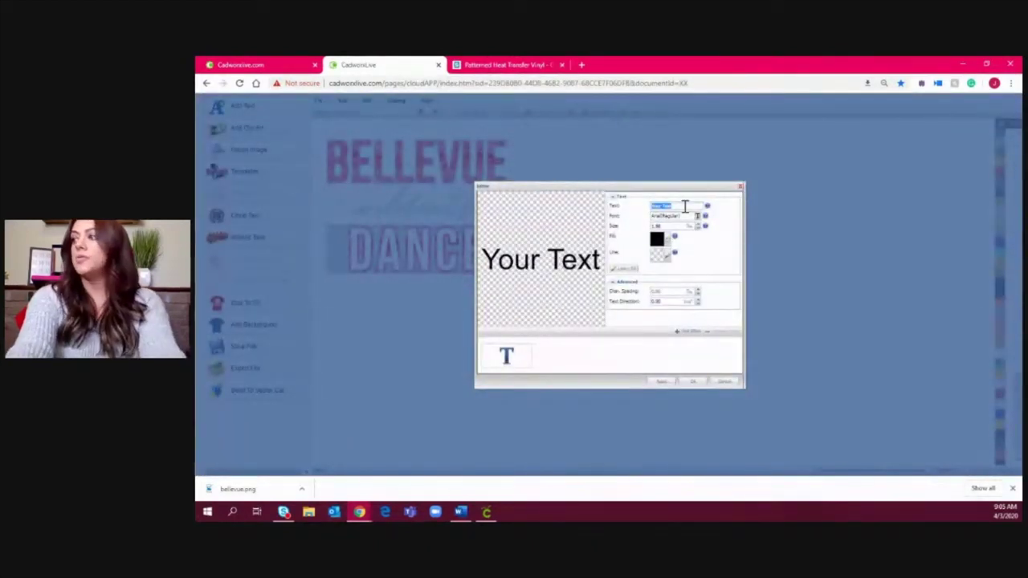
pyautogui.write('soltball')
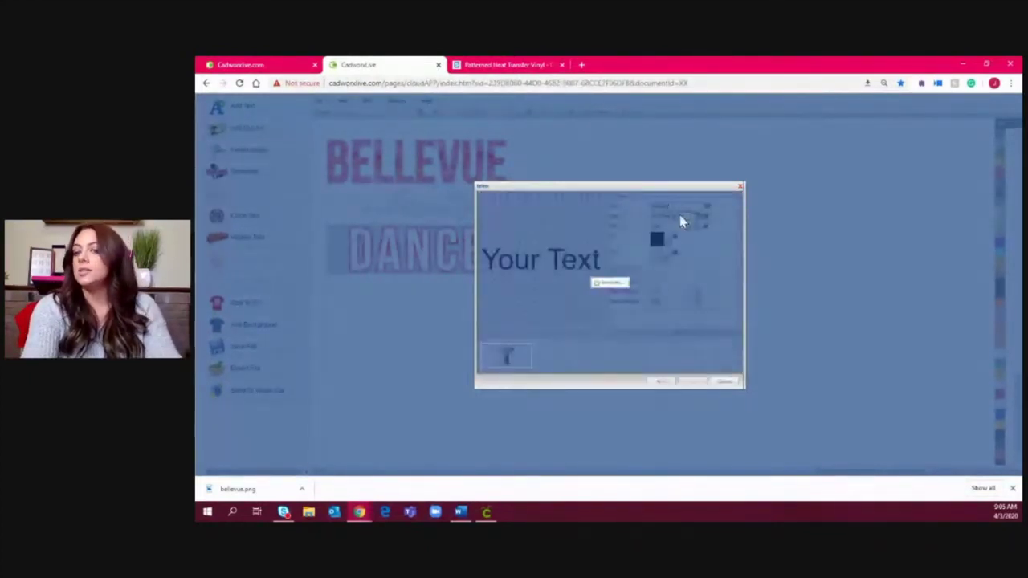
# Give wildcats a handwritten script font from My Fonts and place it on the canvas.
pyautogui.click(684, 222)
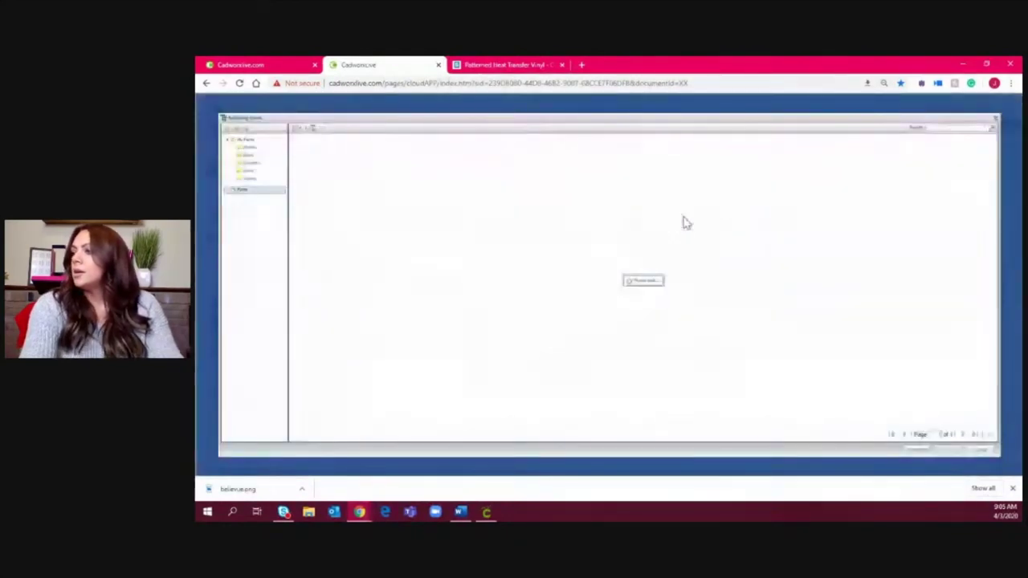
pyautogui.click(250, 147)
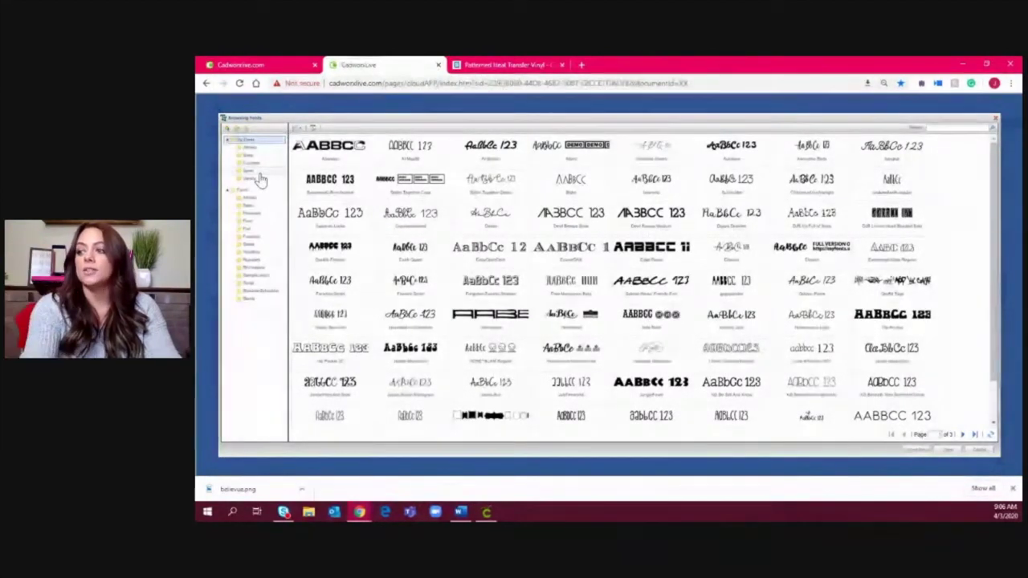
pyautogui.scroll(-1, 544, 314)
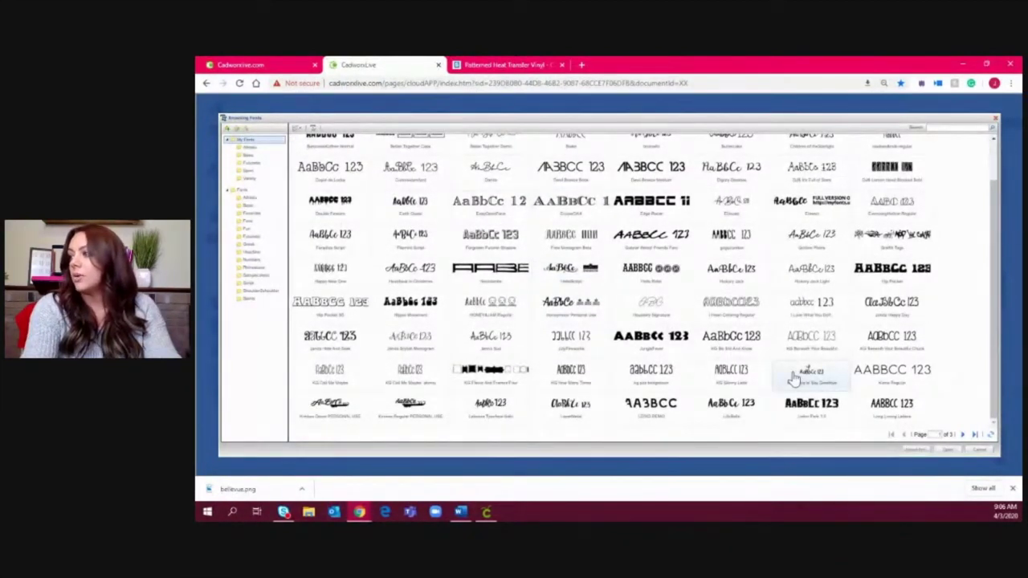
pyautogui.scroll(1, 893, 279)
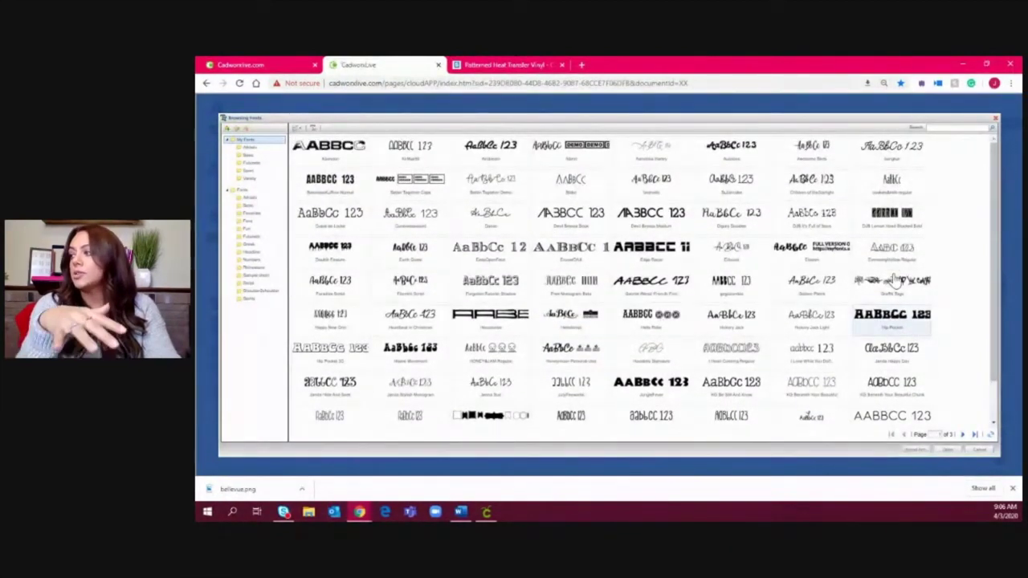
pyautogui.scroll(-1, 894, 280)
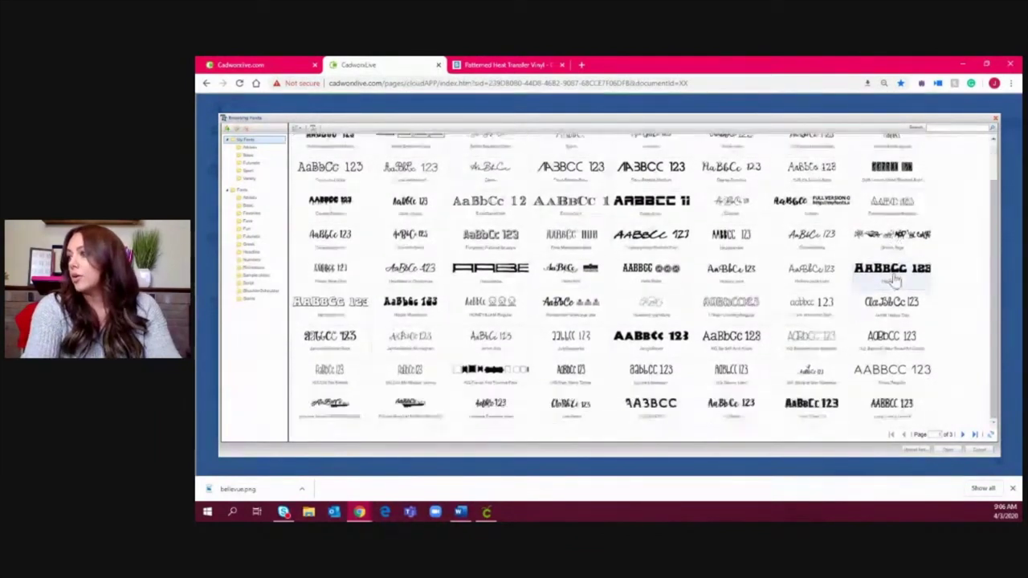
pyautogui.click(970, 434)
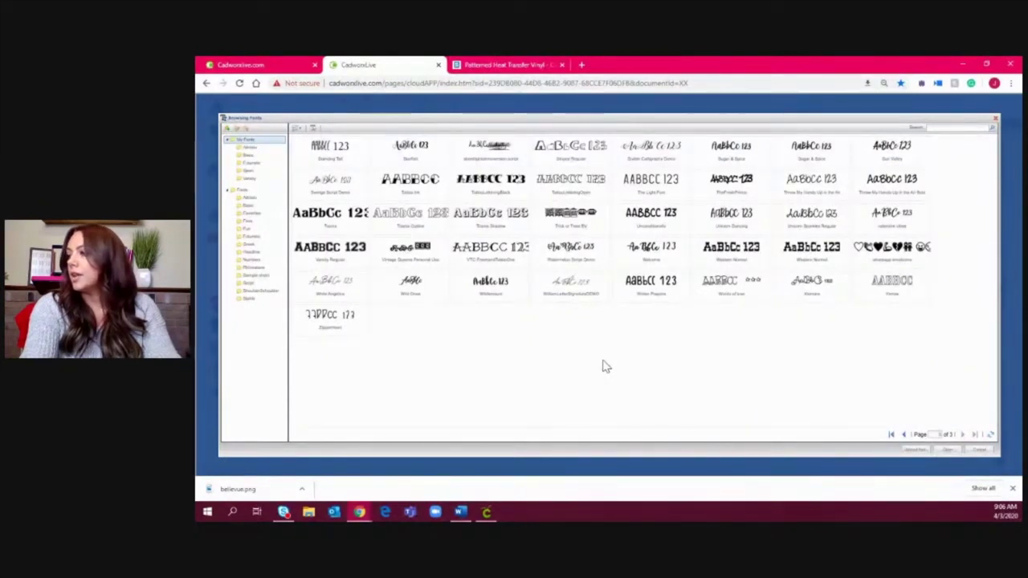
pyautogui.click(952, 128)
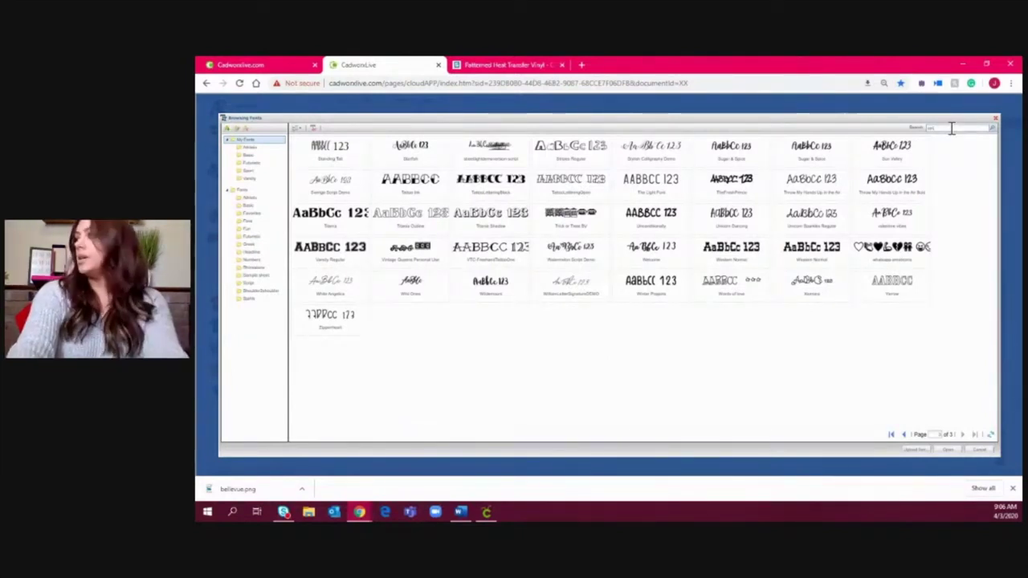
pyautogui.write('b')
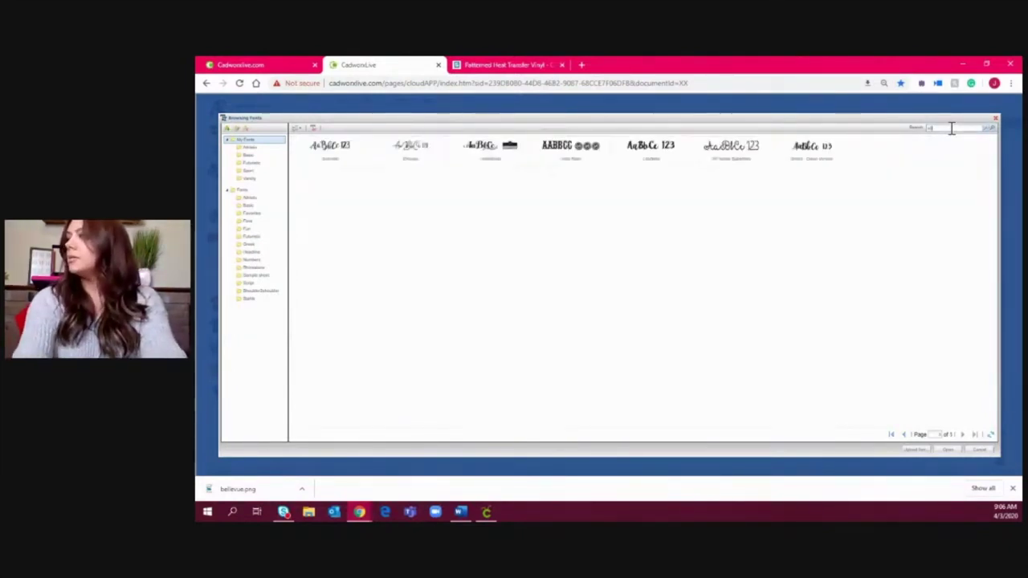
pyautogui.doubleClick(430, 157)
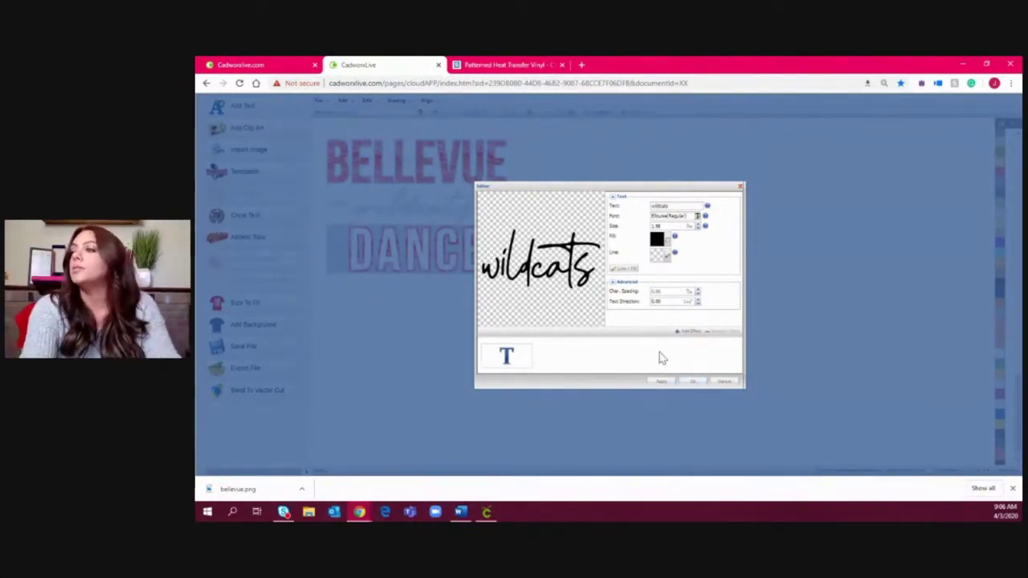
pyautogui.click(694, 383)
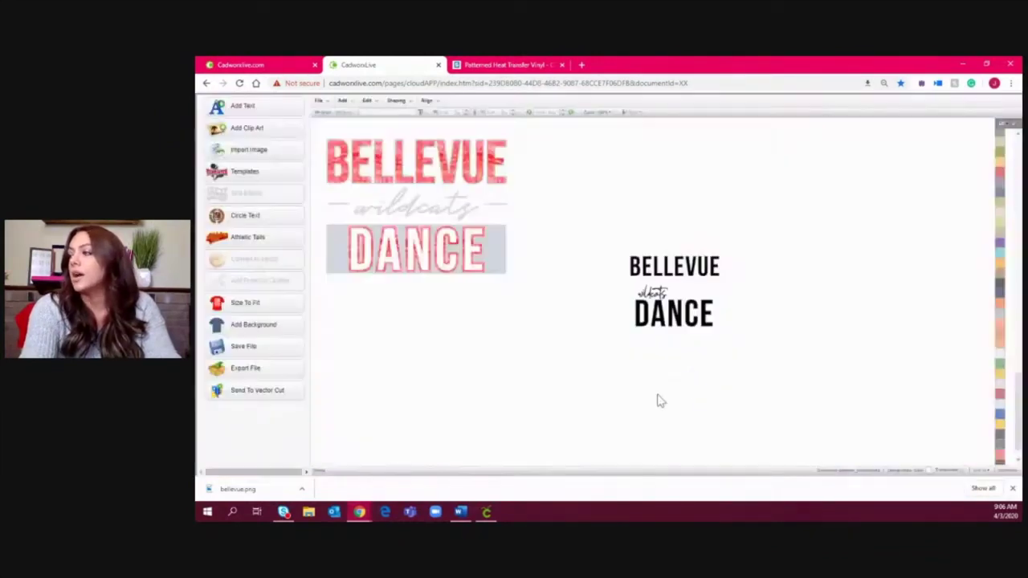
# Center wildcats between BELLEVUE and DANCE, nudging DANCE slightly right.
pyautogui.moveTo(652, 294); pyautogui.dragTo(675, 324)
pyautogui.click(663, 296)
pyautogui.moveTo(673, 288); pyautogui.dragTo(684, 289)
pyautogui.moveTo(676, 325); pyautogui.dragTo(679, 323)
# Apply an envelope effect to the wildcats text.
pyautogui.doubleClick(675, 297)
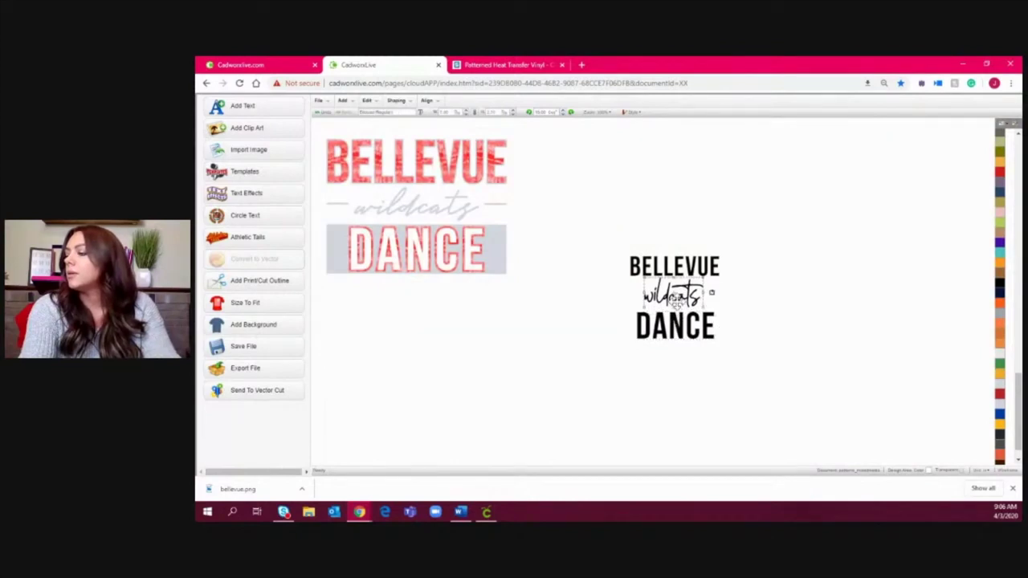
pyautogui.click(690, 334)
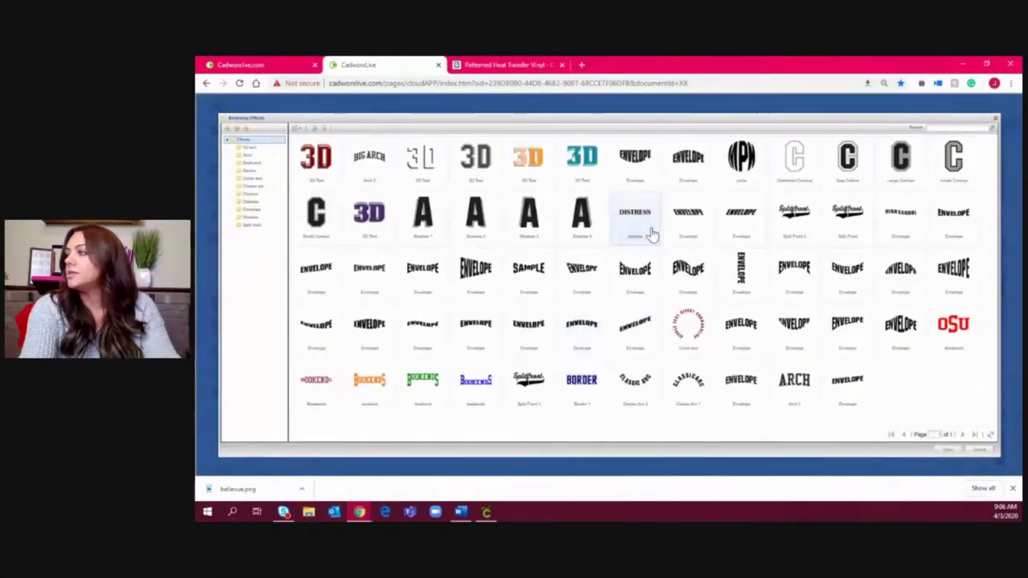
pyautogui.doubleClick(738, 229)
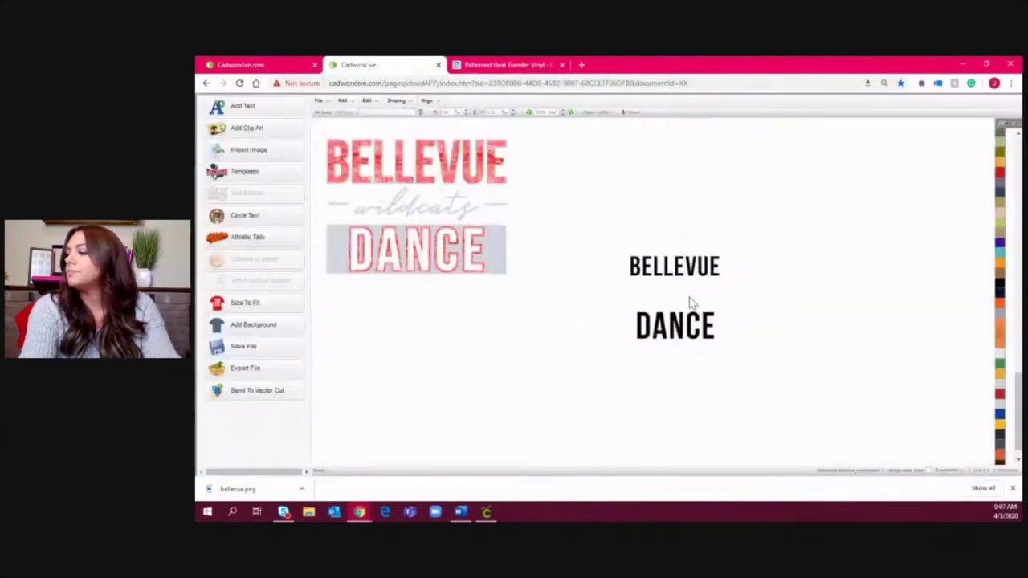
pyautogui.click(693, 381)
# Shrink wildcats to fit, raise DANCE closer, then select the whole black stack.
pyautogui.click(713, 303)
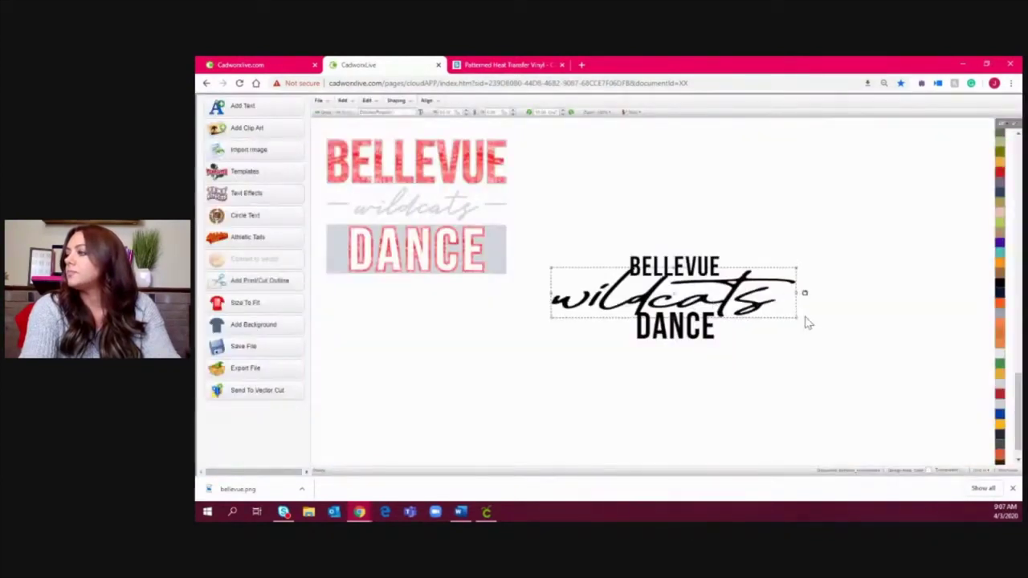
pyautogui.moveTo(798, 319); pyautogui.dragTo(698, 300)
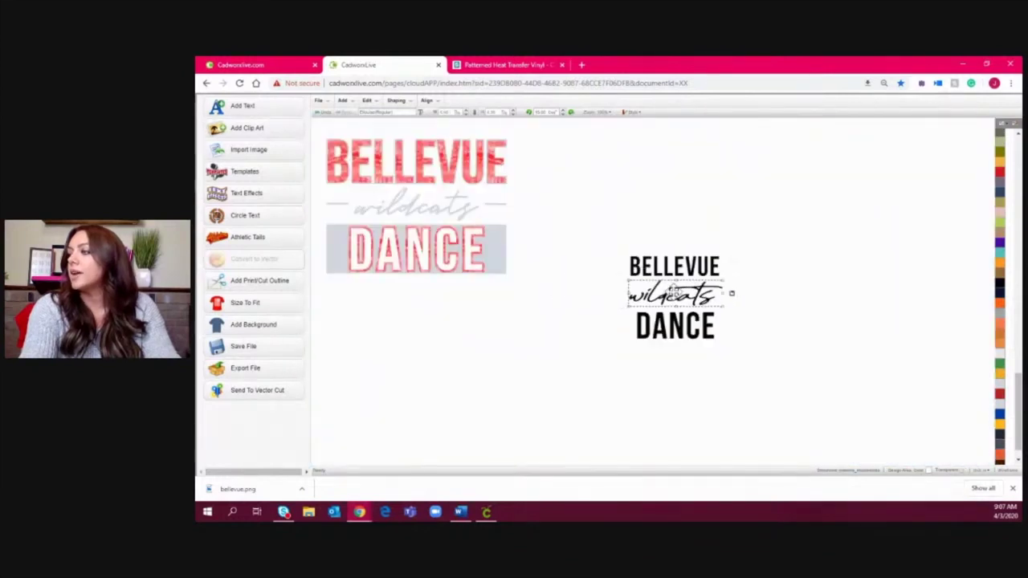
pyautogui.moveTo(731, 293); pyautogui.dragTo(709, 290)
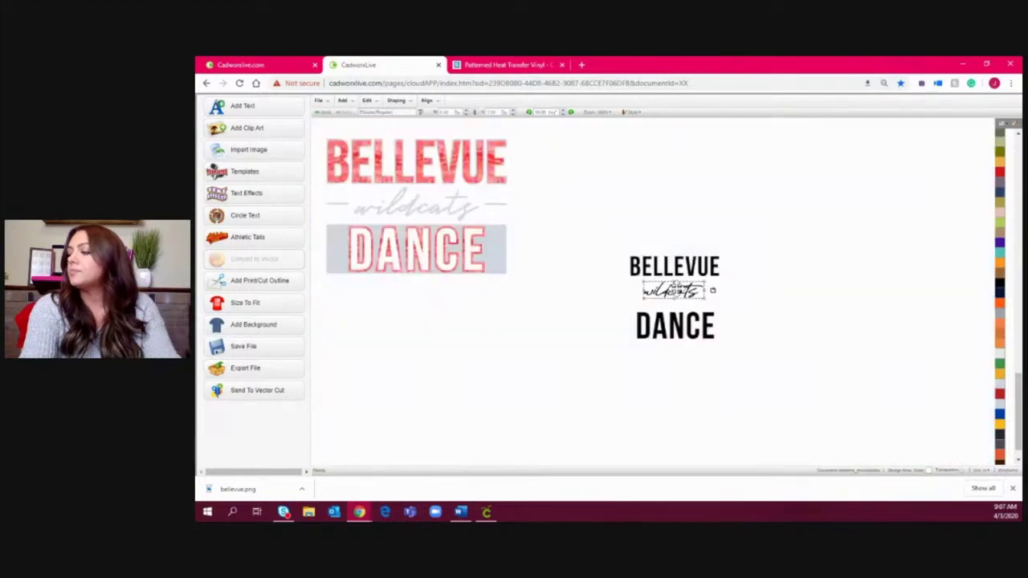
pyautogui.moveTo(680, 323); pyautogui.dragTo(676, 311)
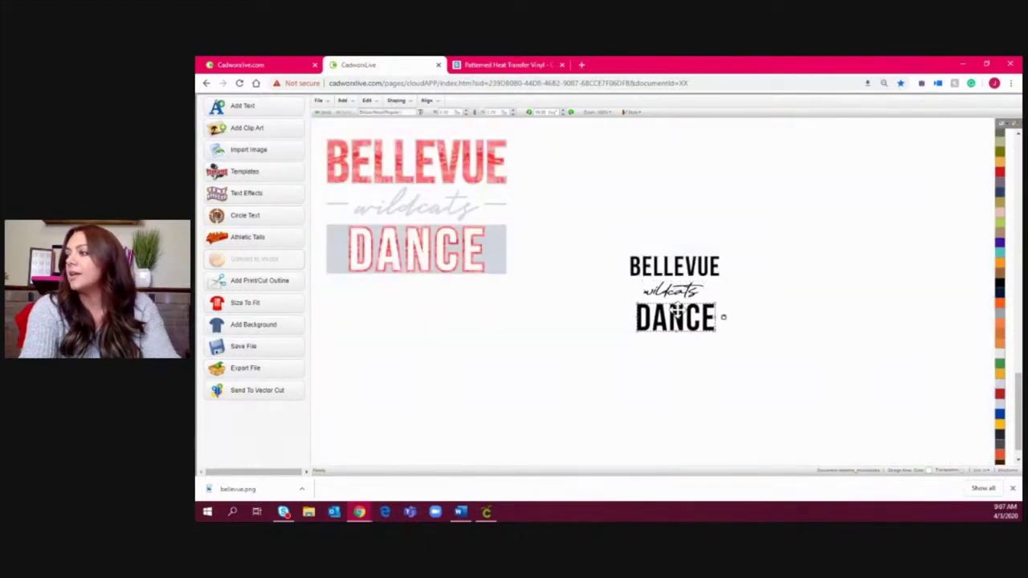
pyautogui.click(727, 347)
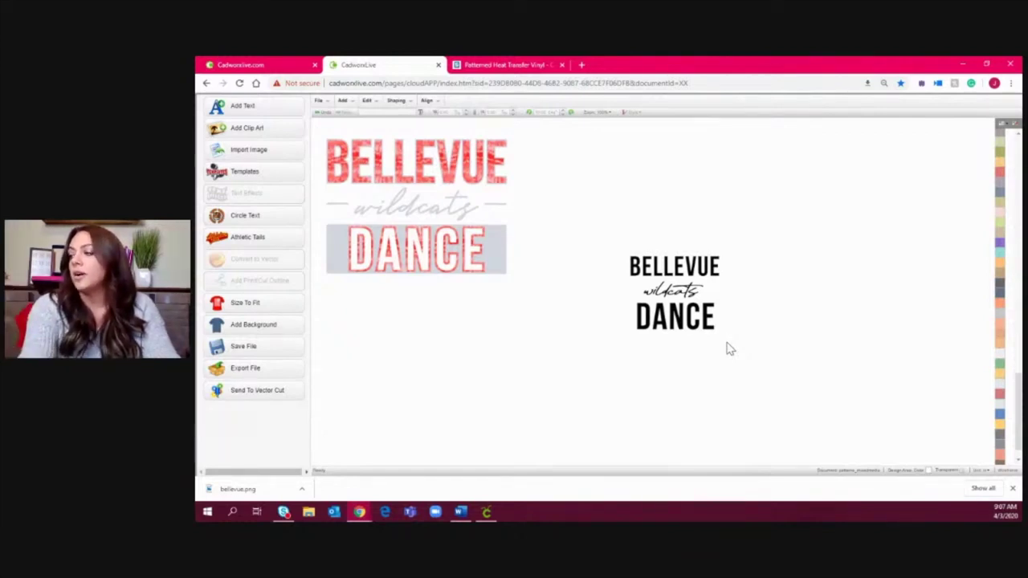
pyautogui.moveTo(748, 357); pyautogui.dragTo(598, 236)
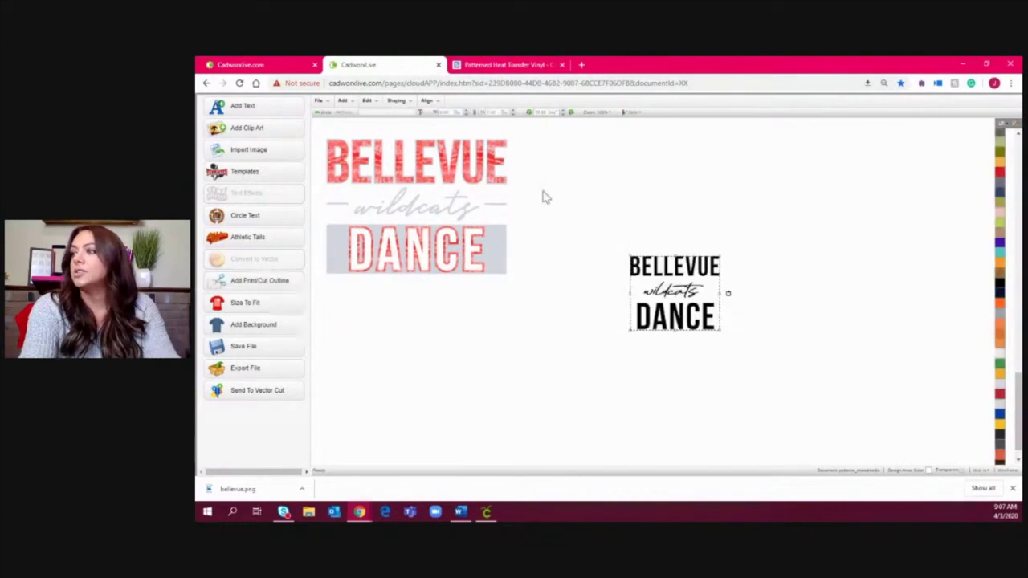
pyautogui.click(426, 102)
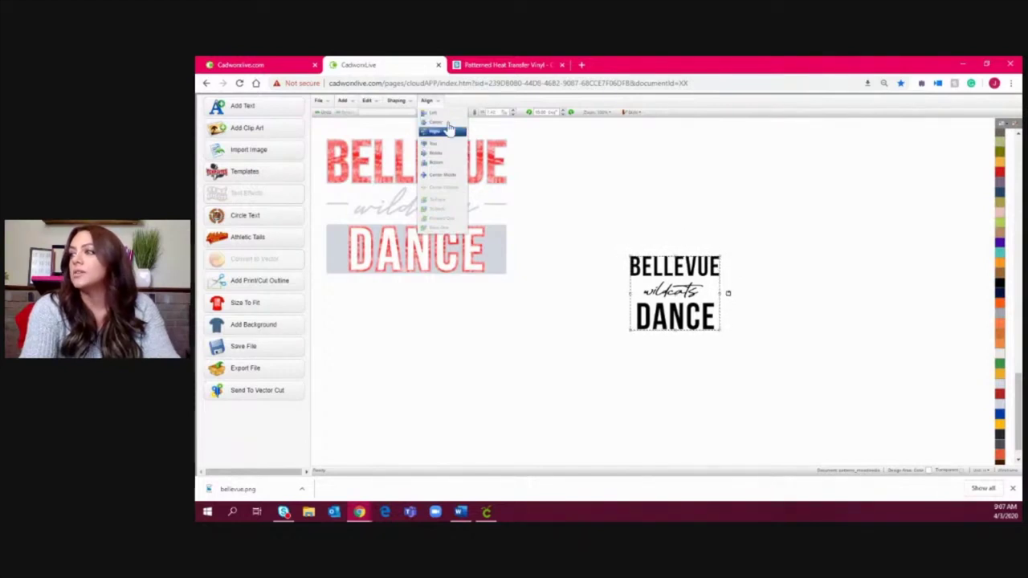
pyautogui.click(448, 122)
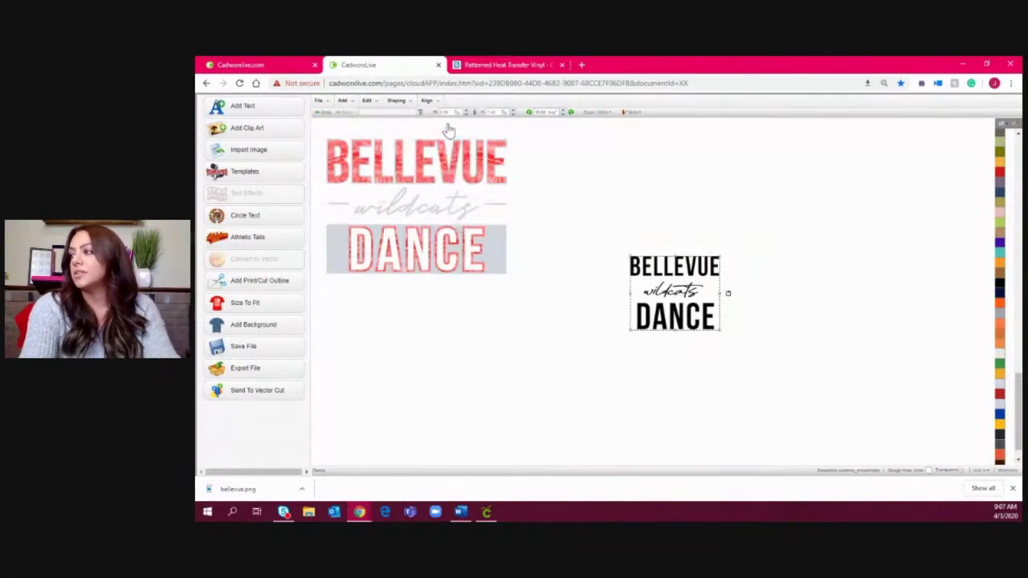
pyautogui.click(566, 361)
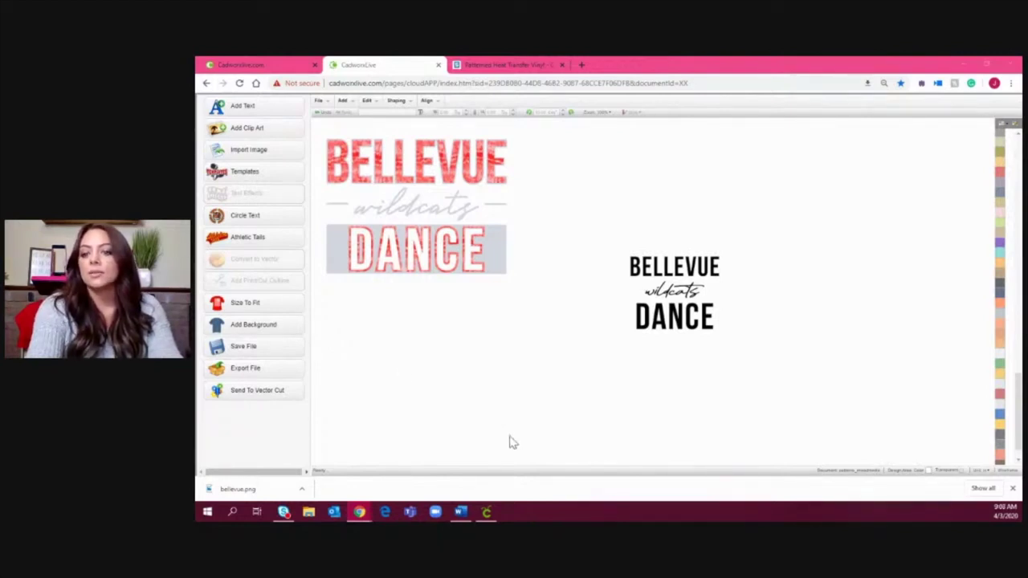
pyautogui.click(631, 423)
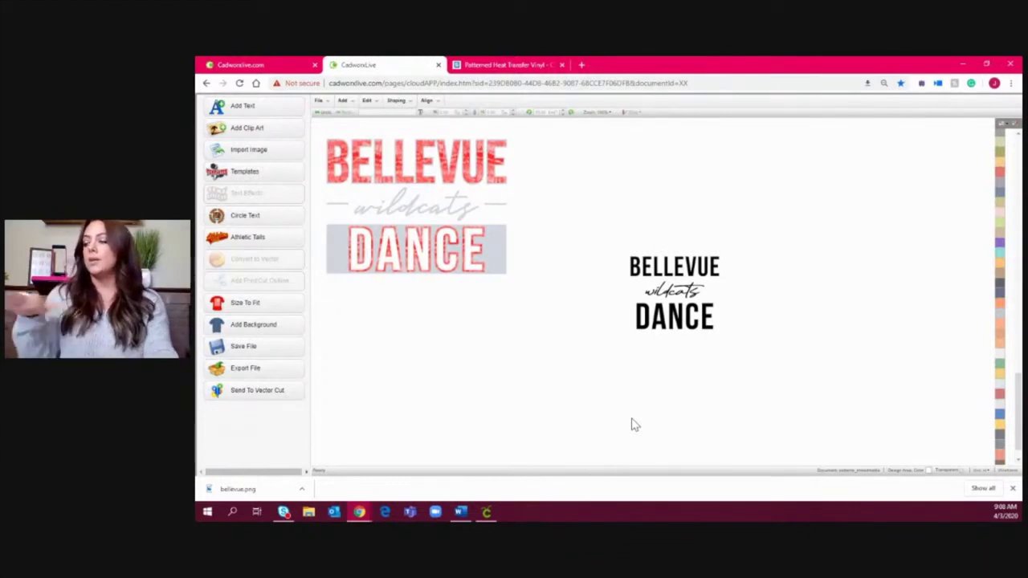
pyautogui.click(682, 319)
pyautogui.click(798, 332)
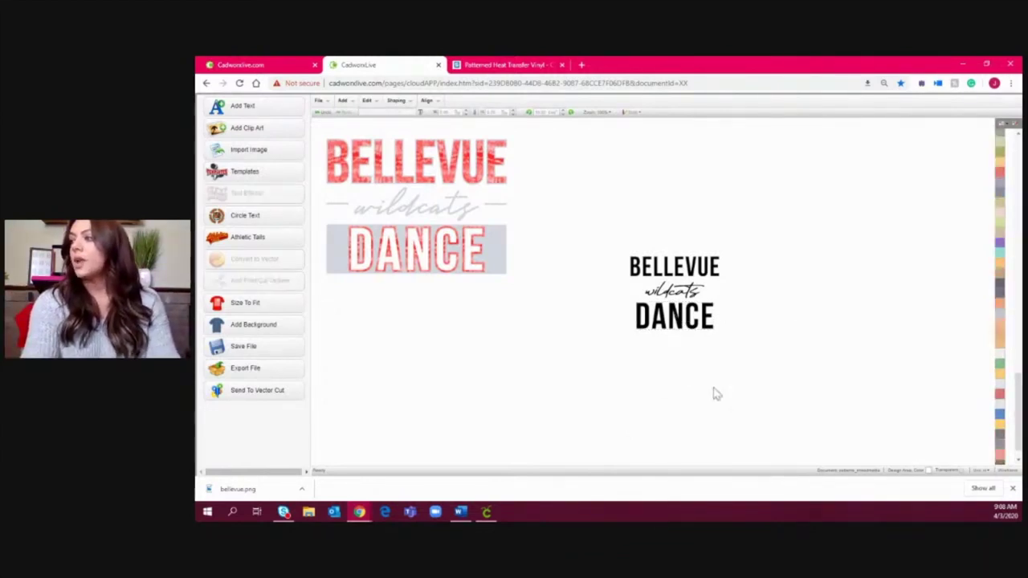
pyautogui.moveTo(779, 395); pyautogui.dragTo(573, 206)
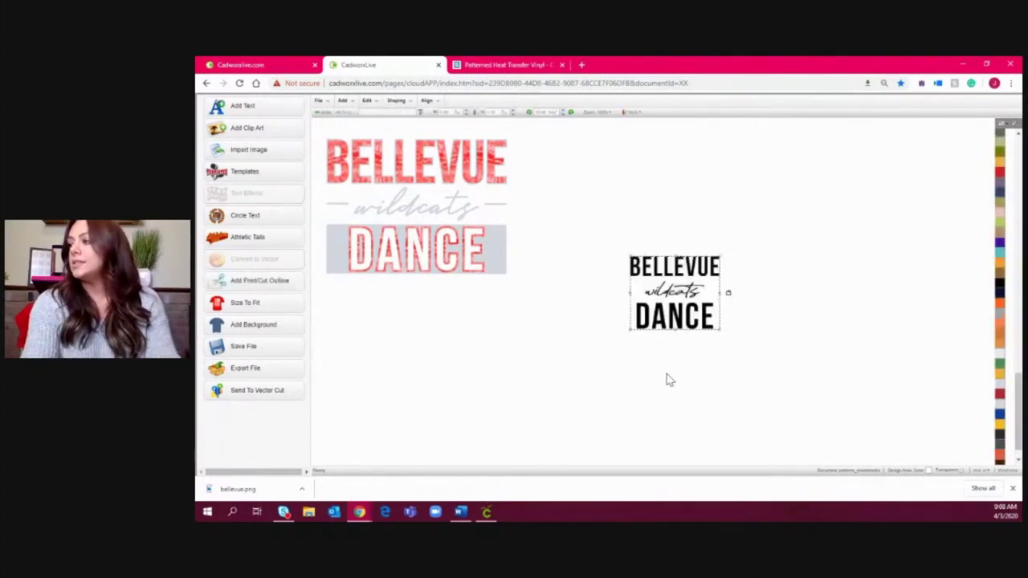
# Enlarge the black design and nudge it slightly up and right.
pyautogui.moveTo(625, 332); pyautogui.dragTo(590, 362)
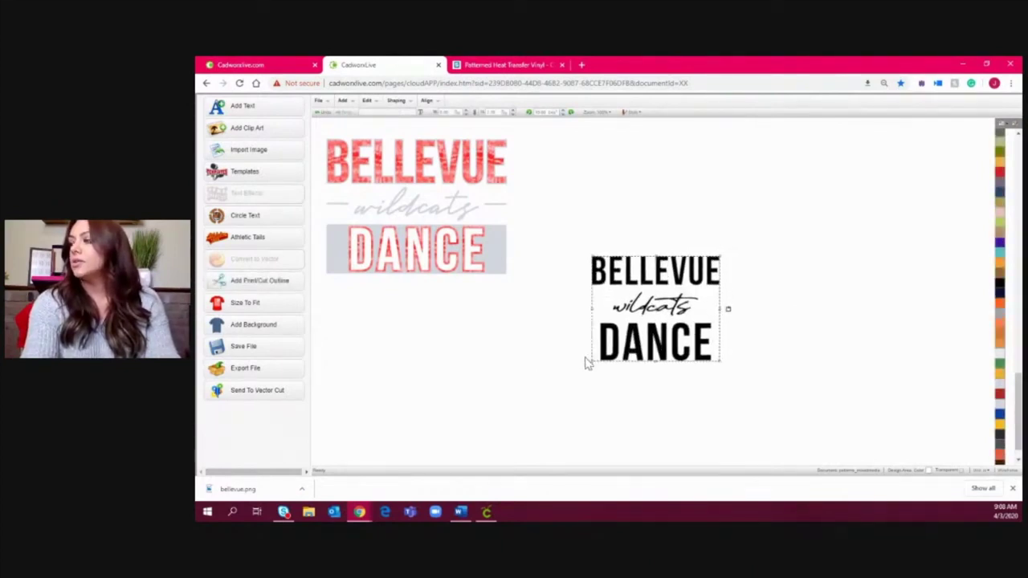
pyautogui.moveTo(692, 345); pyautogui.dragTo(704, 339)
pyautogui.click(809, 367)
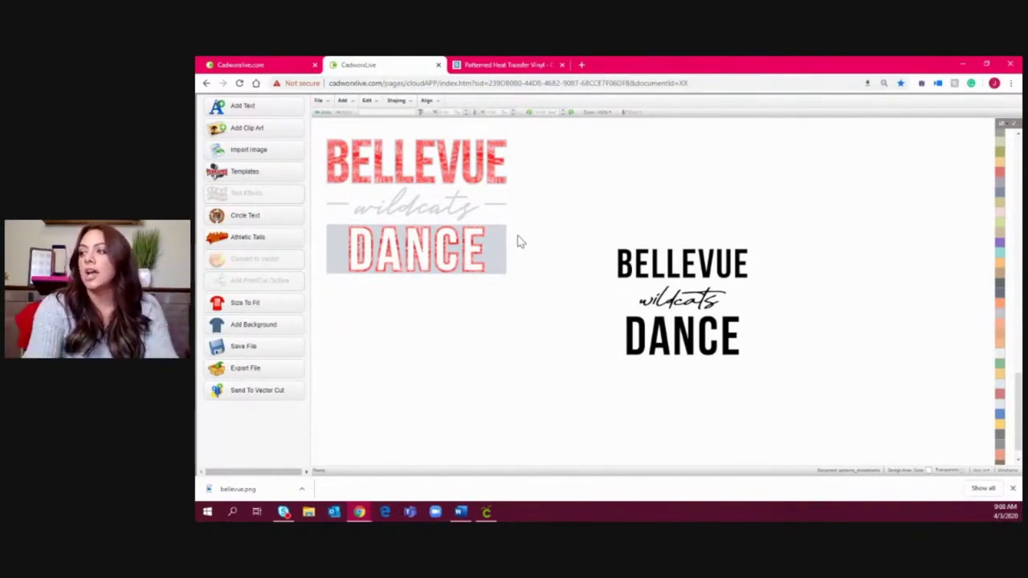
# Select DANCE and wildcats in the red reference design for comparison.
pyautogui.click(503, 257)
pyautogui.click(511, 207)
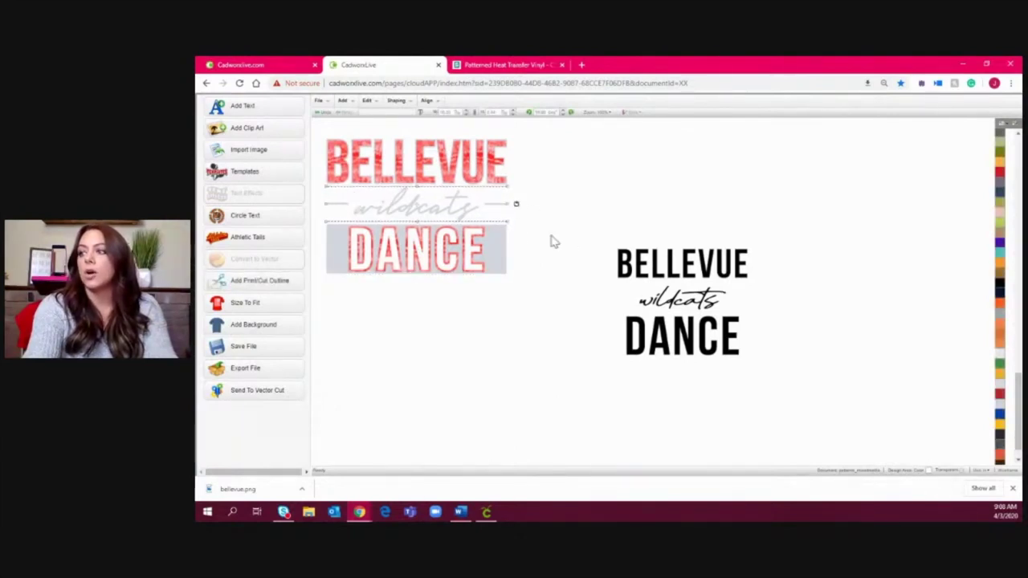
pyautogui.click(630, 168)
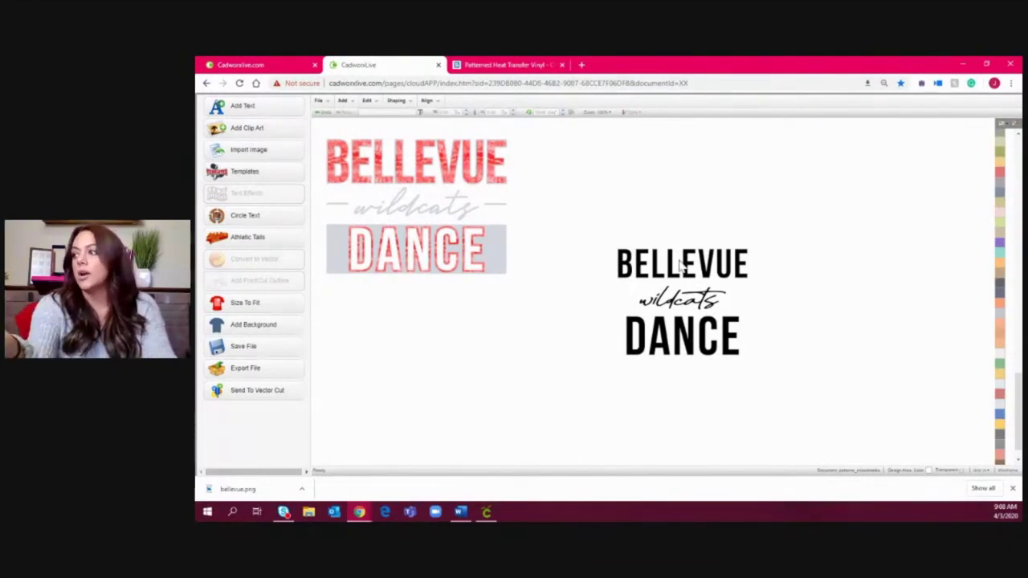
# Apply a Small Contour effect to BELLEVUE with a 0.10 offset.
pyautogui.doubleClick(679, 268)
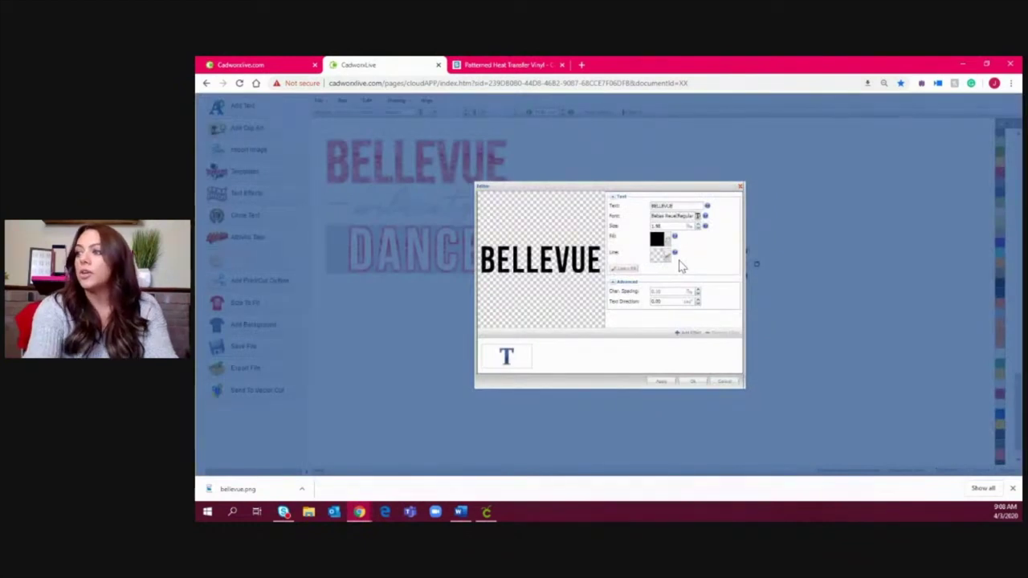
pyautogui.click(688, 333)
pyautogui.click(583, 227)
pyautogui.click(318, 227)
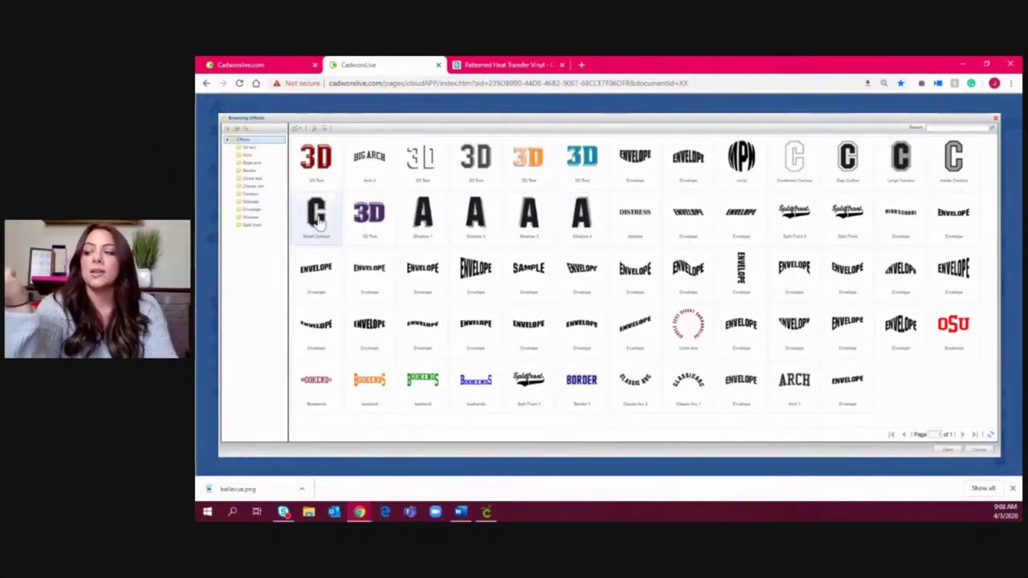
pyautogui.doubleClick(318, 221)
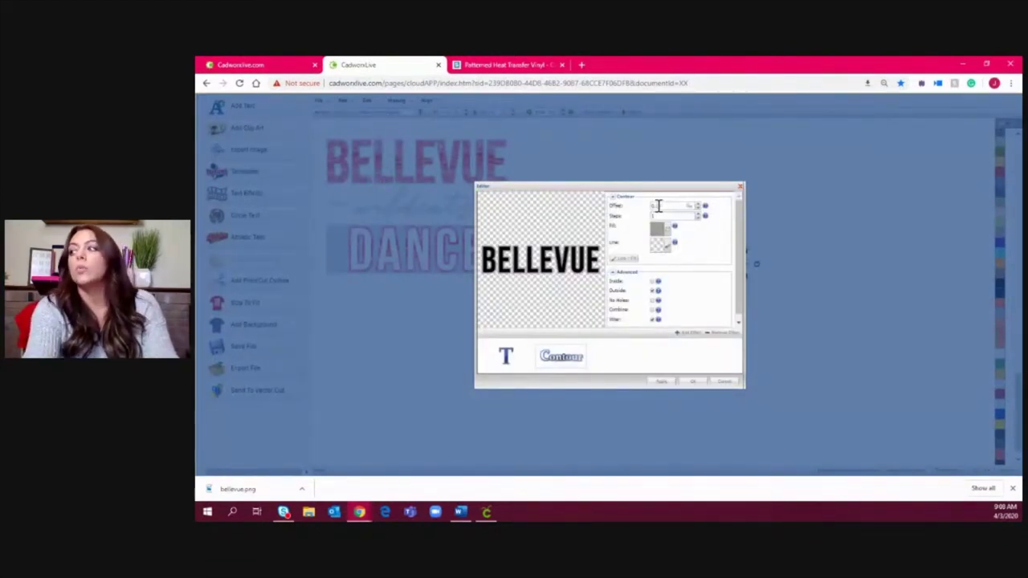
pyautogui.click(699, 207)
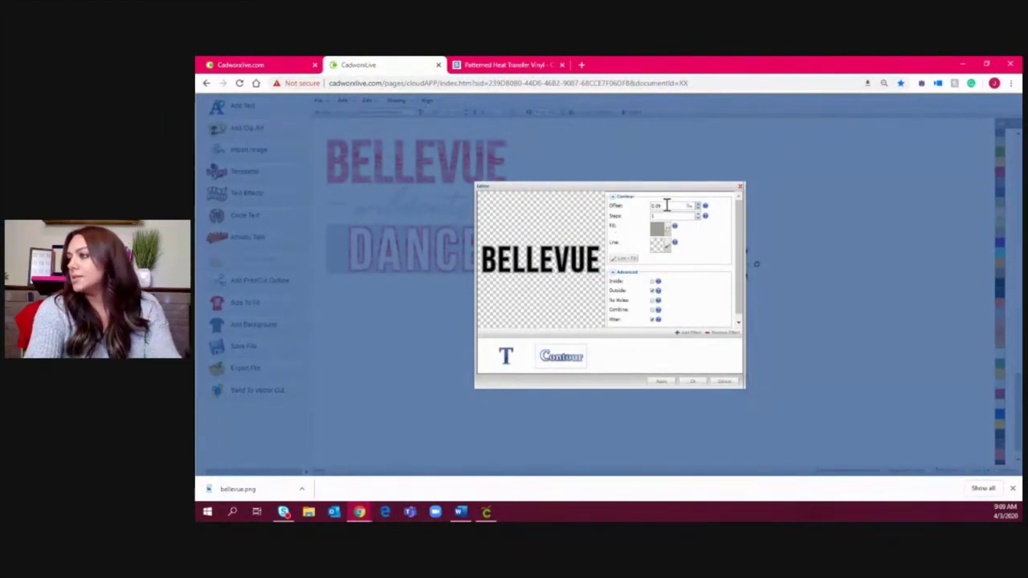
pyautogui.click(698, 204)
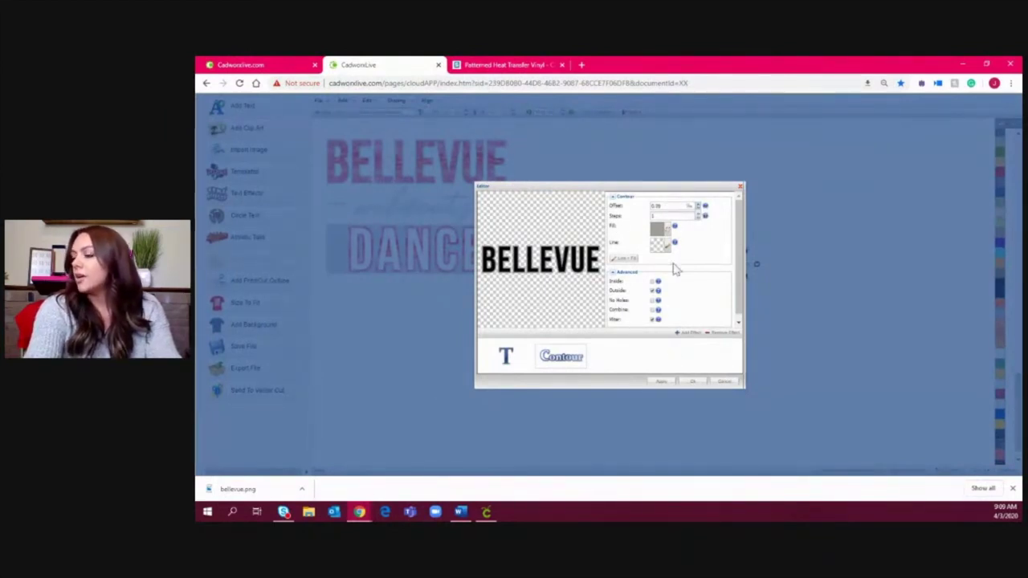
pyautogui.click(693, 382)
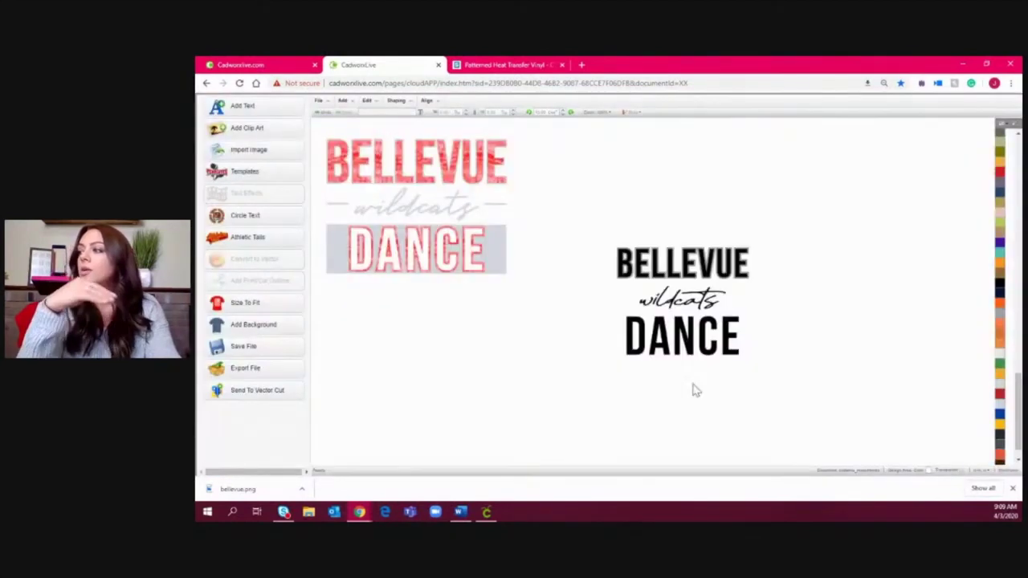
# Stretch BELLEVUE slightly taller in the black design.
pyautogui.click(720, 269)
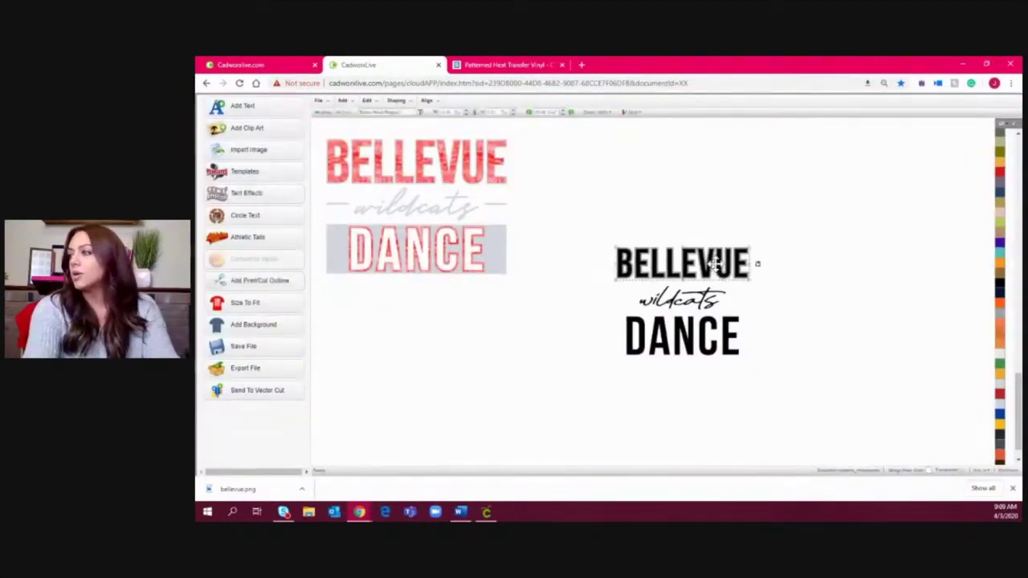
pyautogui.moveTo(681, 247); pyautogui.dragTo(681, 242)
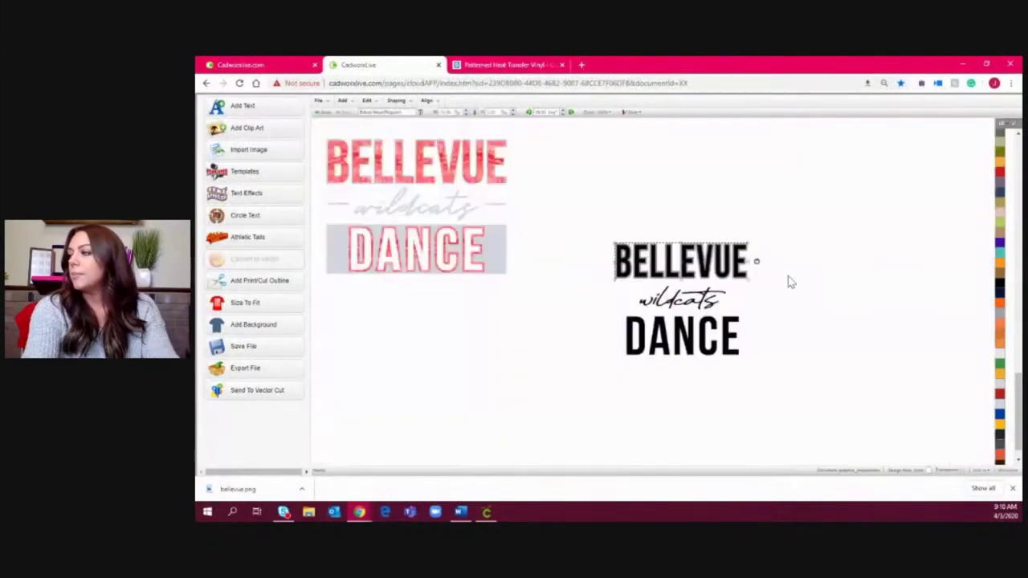
pyautogui.click(796, 311)
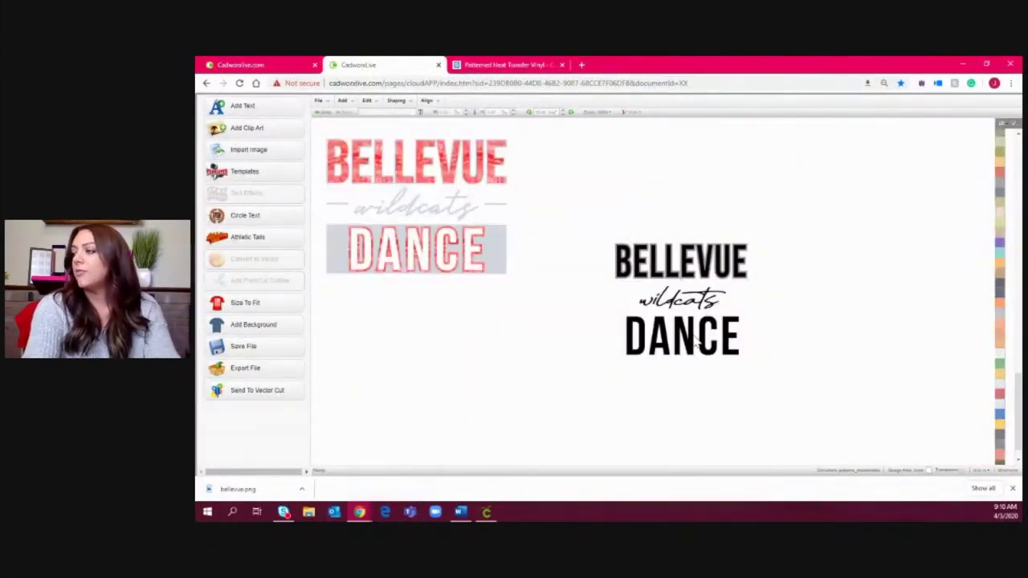
# Compare DANCE with the reference, then pick bright red in the design area colour chooser.
pyautogui.click(695, 342)
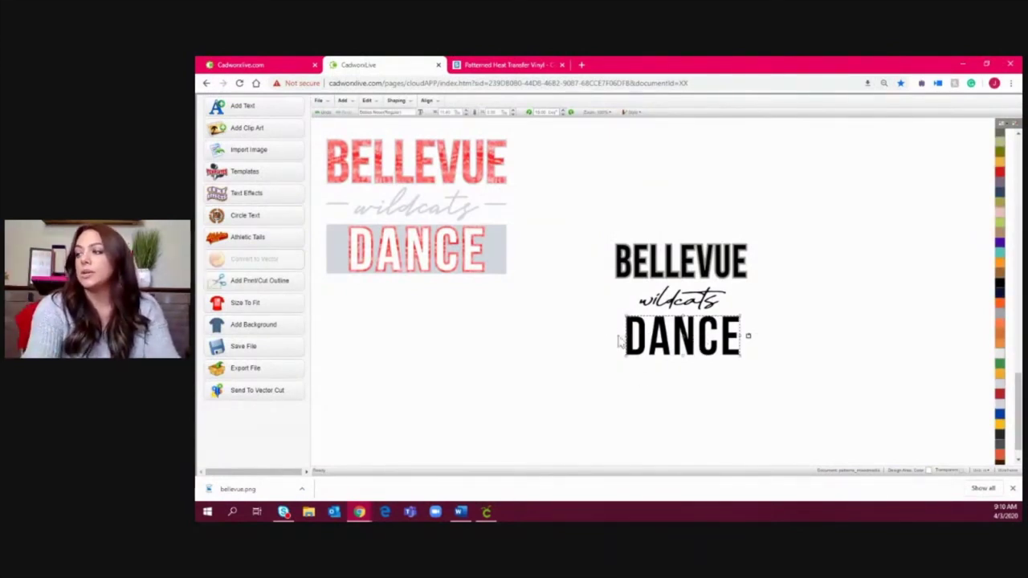
pyautogui.click(485, 265)
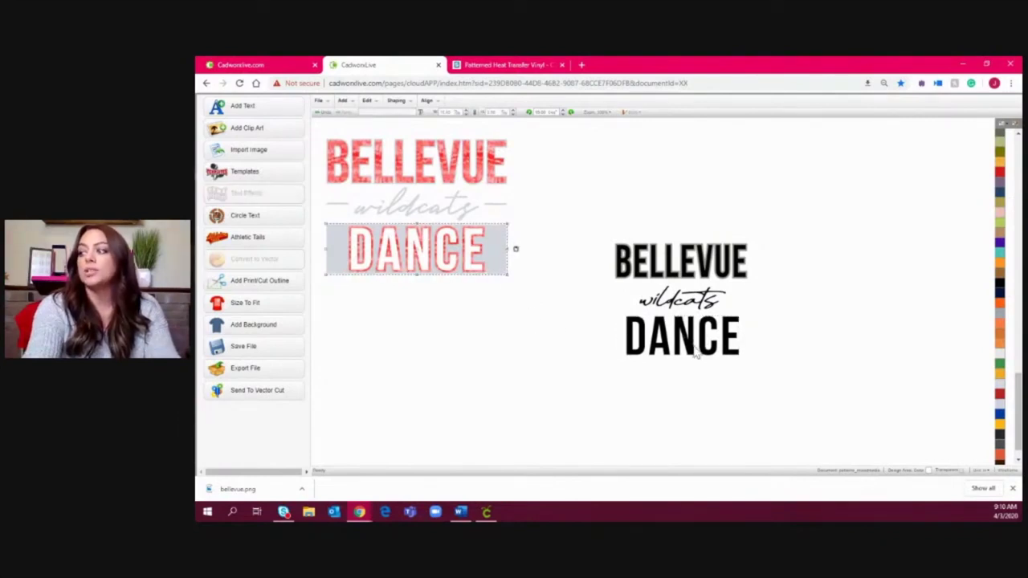
pyautogui.click(648, 413)
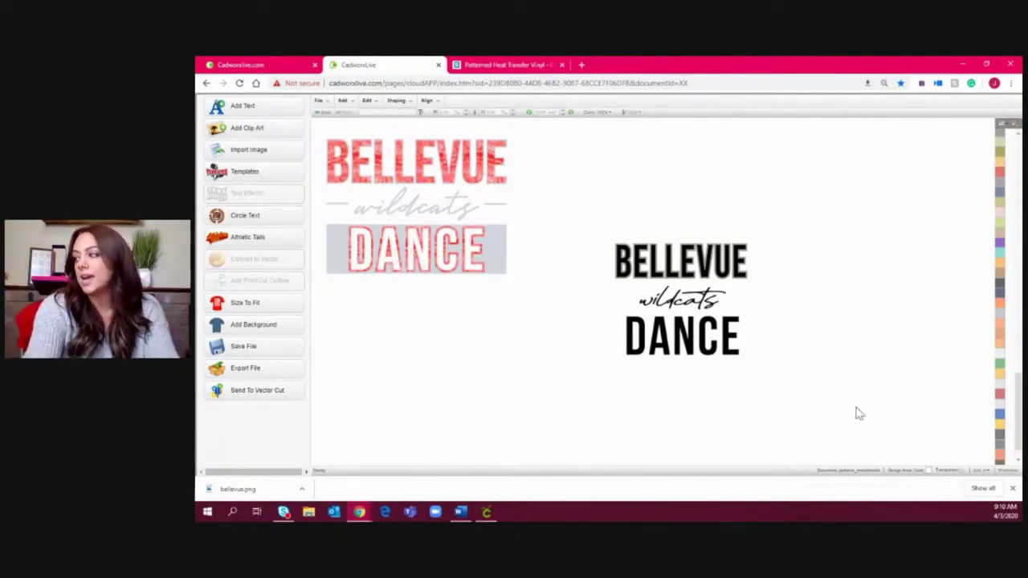
pyautogui.click(931, 475)
pyautogui.moveTo(549, 265); pyautogui.dragTo(615, 270)
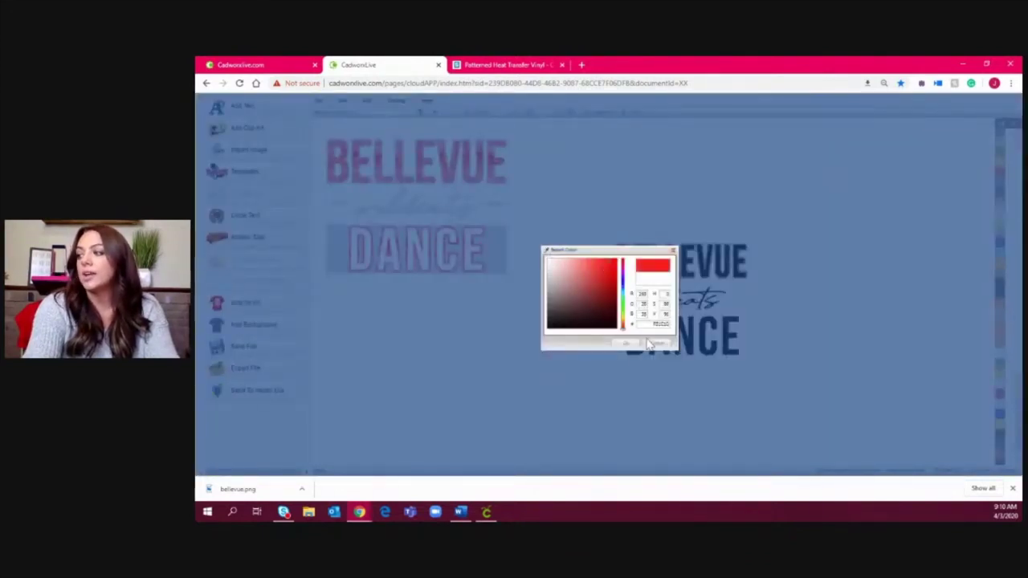
# Apply the bright red design area background, then switch it back to white.
pyautogui.click(626, 347)
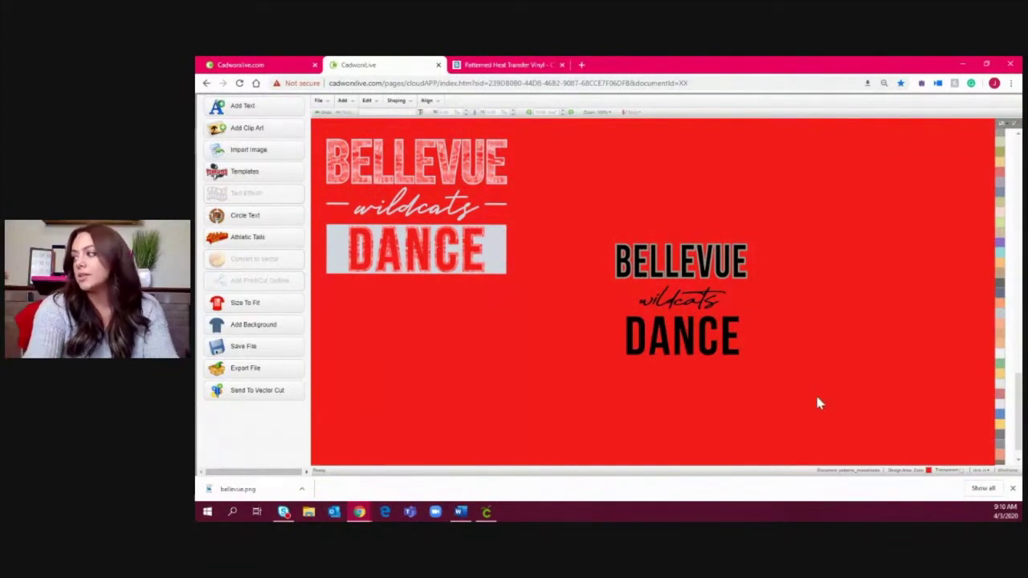
pyautogui.click(928, 471)
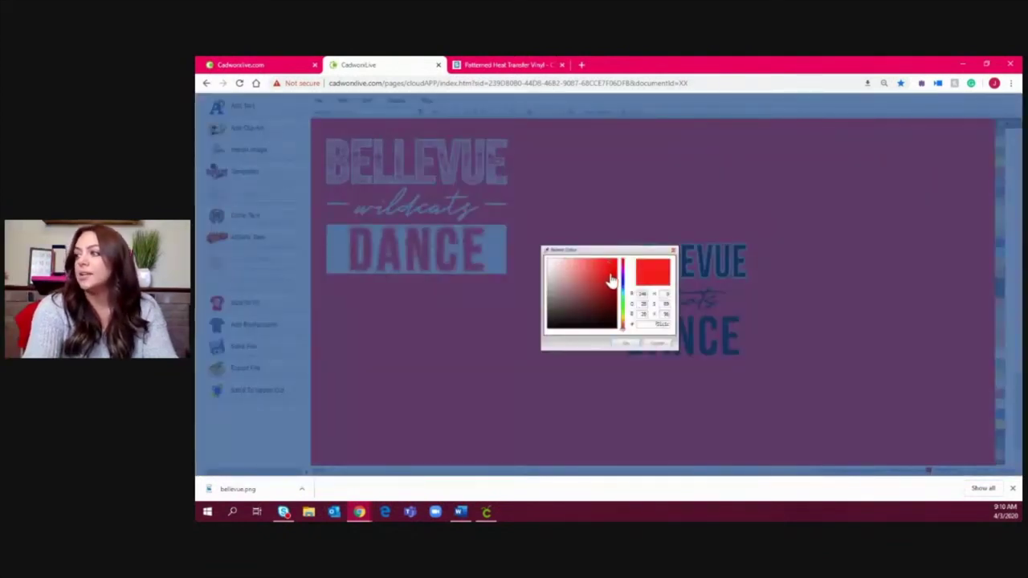
pyautogui.moveTo(612, 271); pyautogui.dragTo(521, 238)
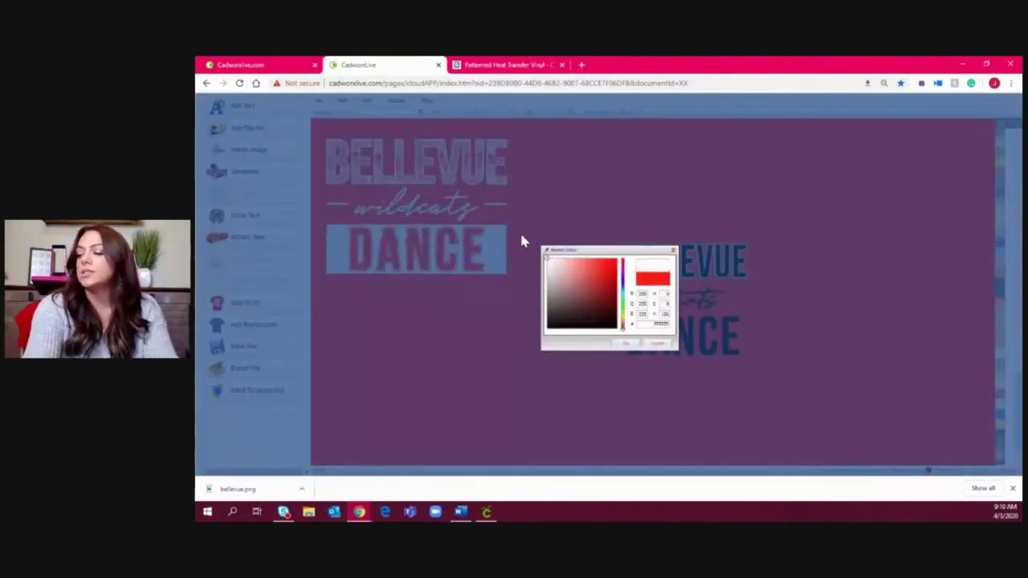
pyautogui.click(629, 345)
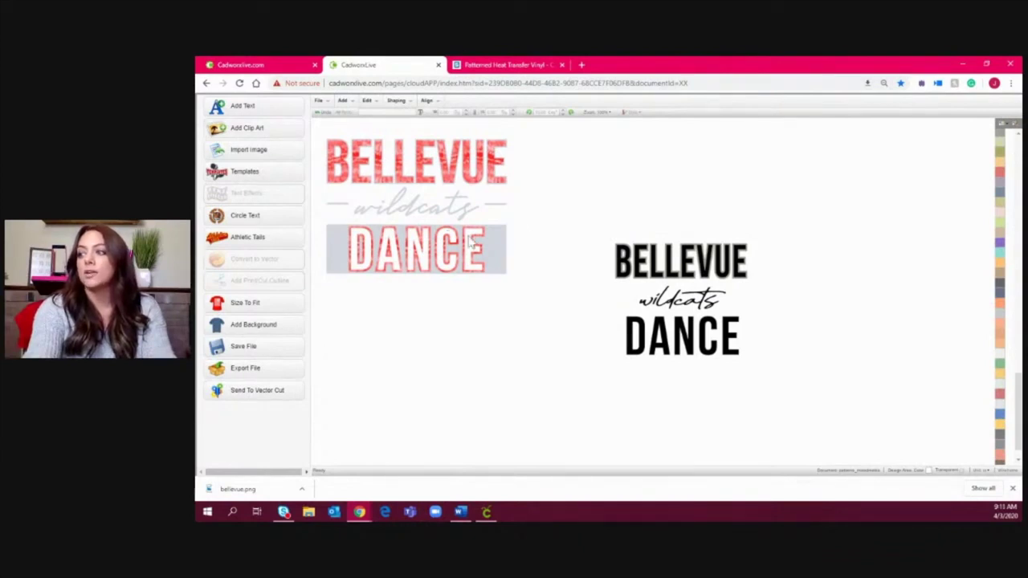
# Insert a solid black clip-art shape and place it below DANCE.
pyautogui.click(266, 132)
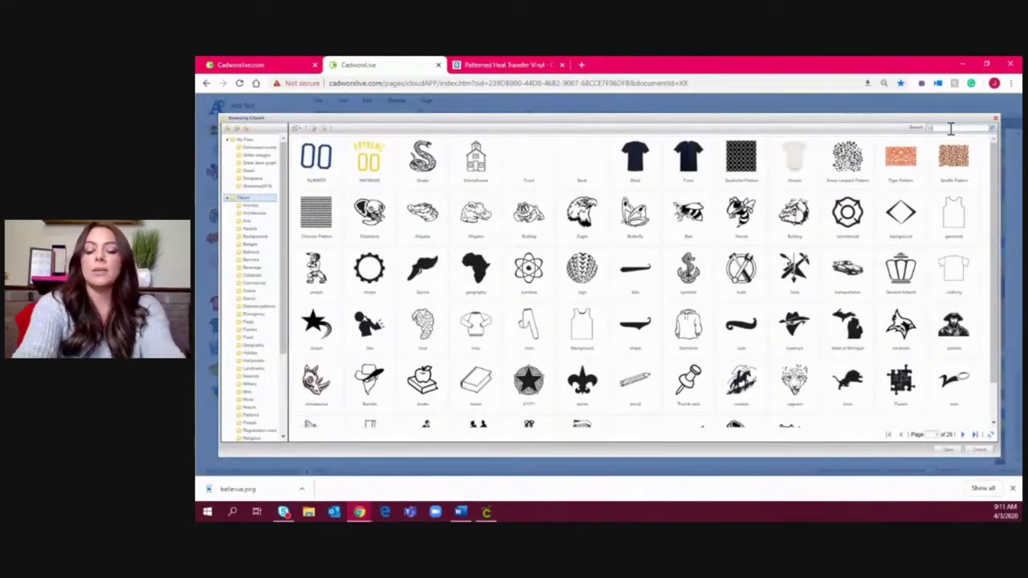
pyautogui.press('Return')
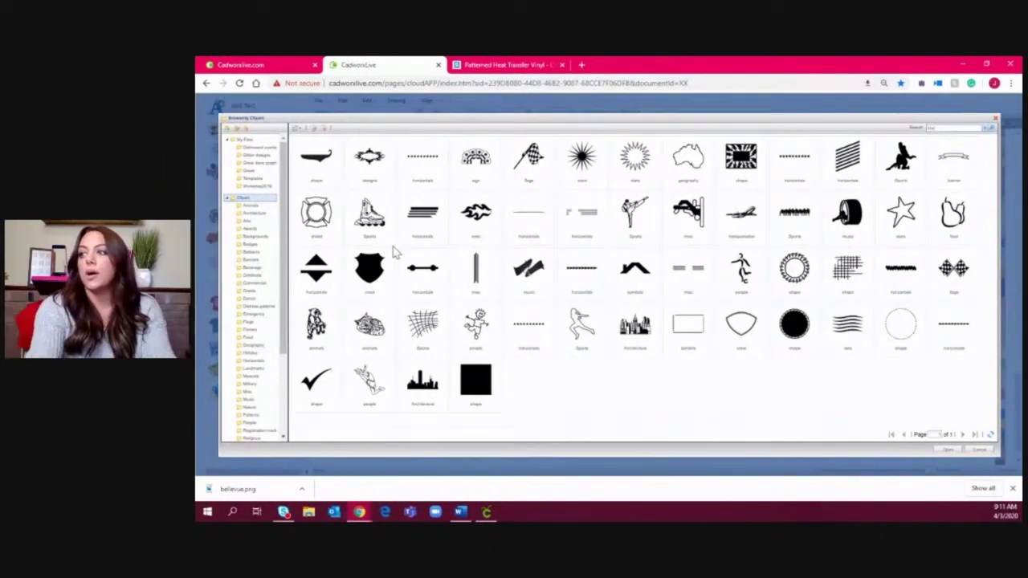
pyautogui.doubleClick(534, 233)
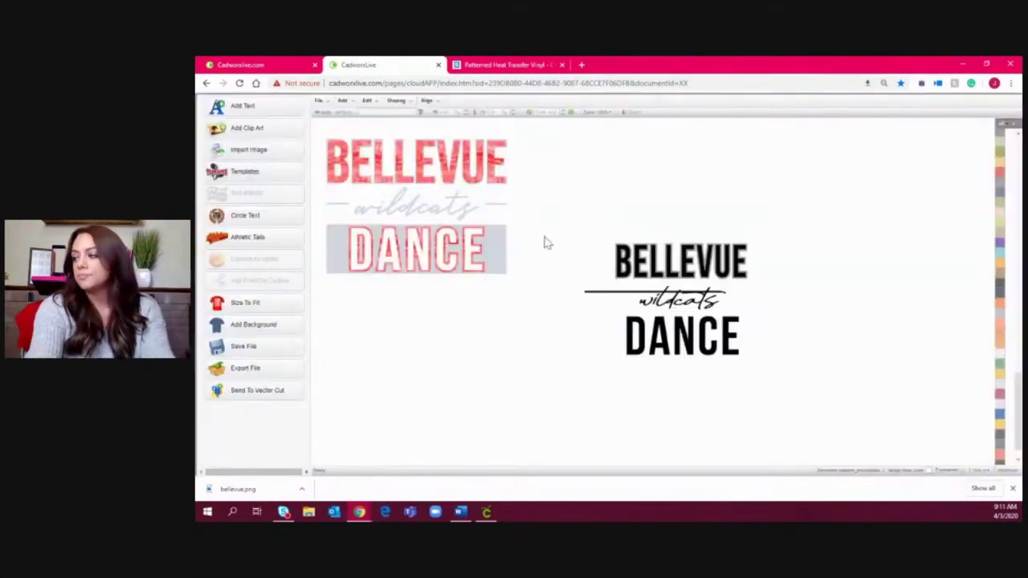
pyautogui.moveTo(608, 298); pyautogui.dragTo(693, 374)
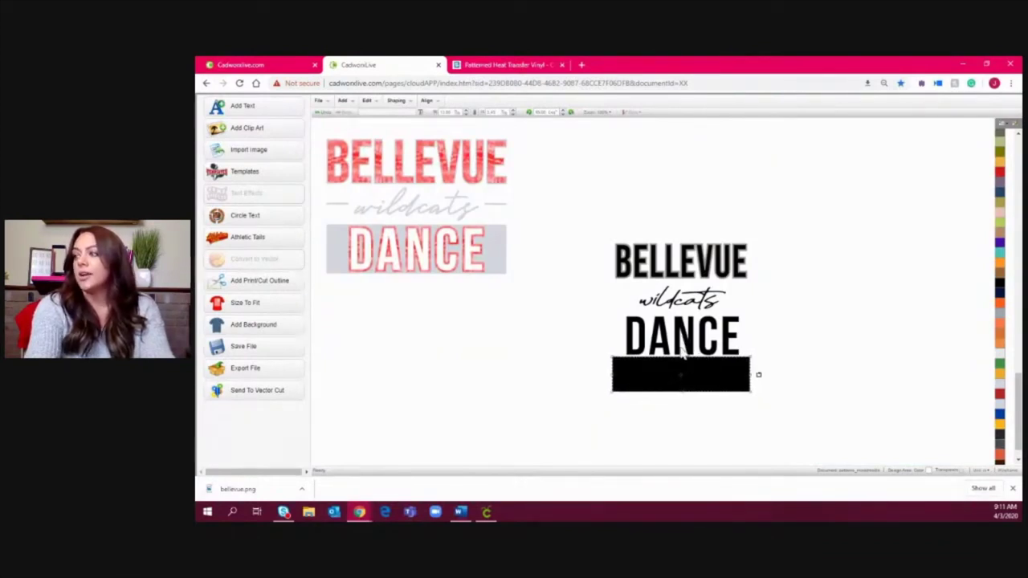
# Resize the black rectangle and move it up over DANCE, slightly wider.
pyautogui.click(677, 343)
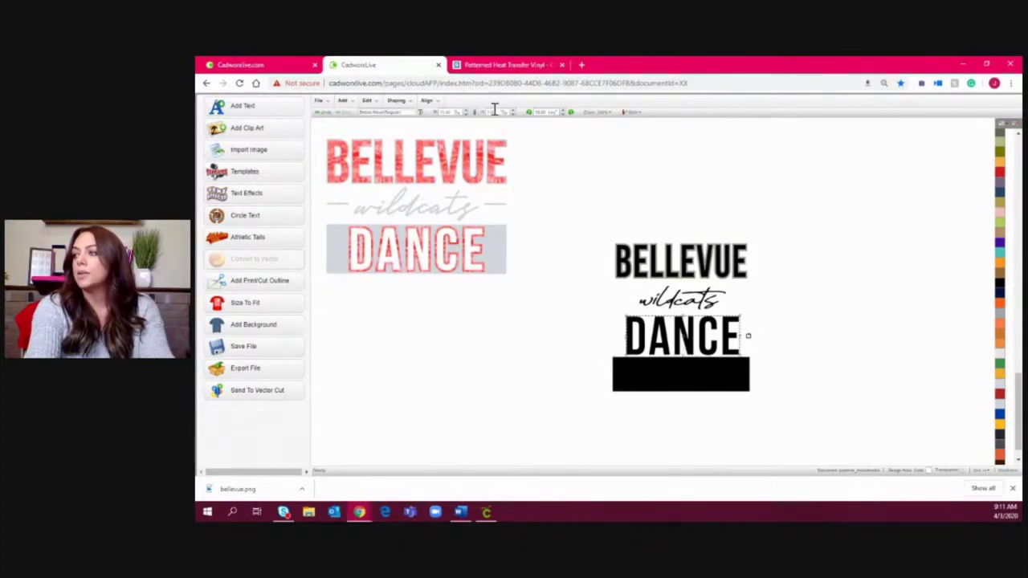
pyautogui.click(653, 379)
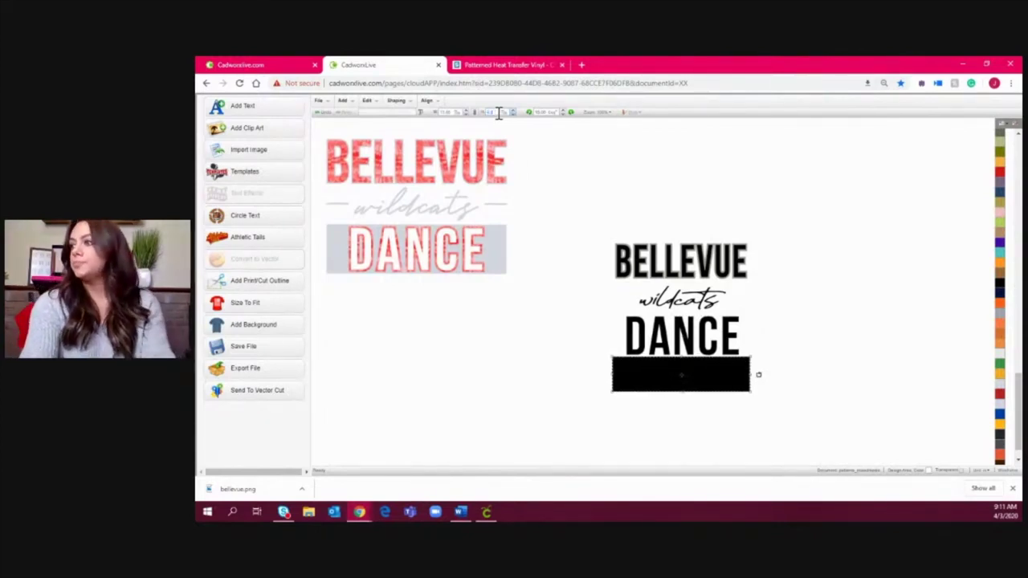
pyautogui.press('Return')
pyautogui.moveTo(693, 374); pyautogui.dragTo(695, 342)
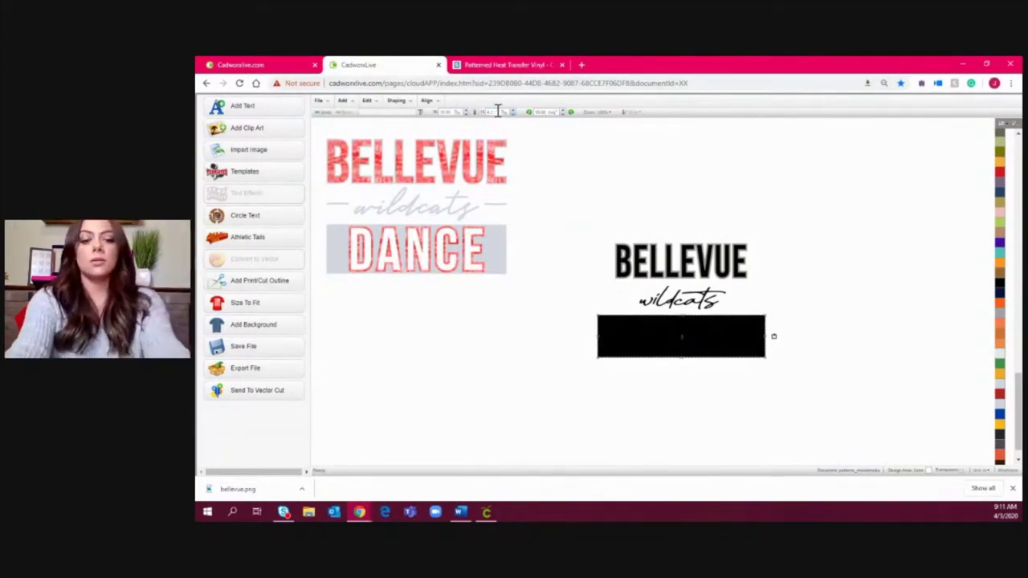
pyautogui.click(709, 363)
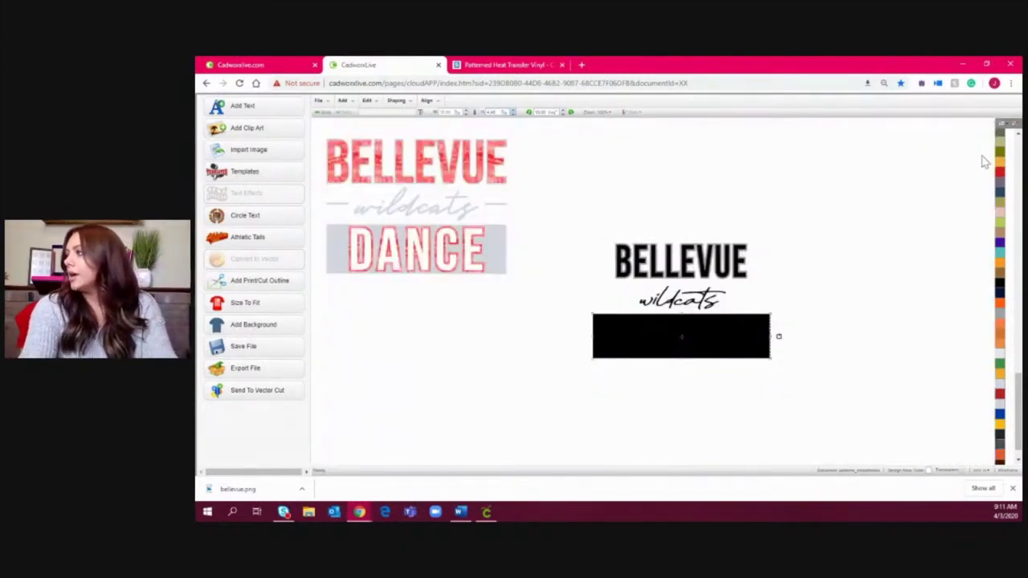
# Make the rectangle grey, send it behind DANCE, and narrow both sides to frame the word.
pyautogui.click(999, 318)
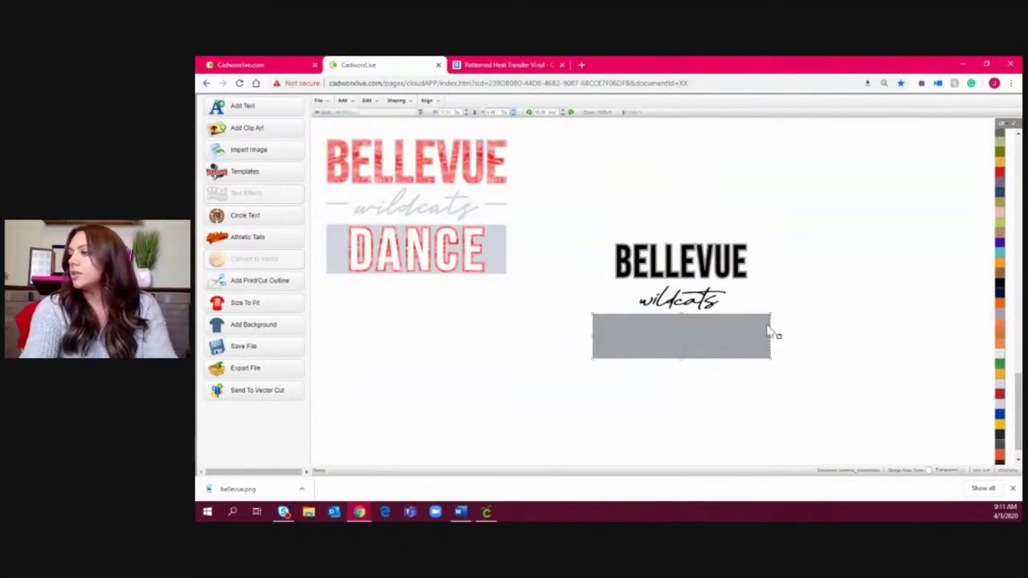
pyautogui.rightClick(738, 333)
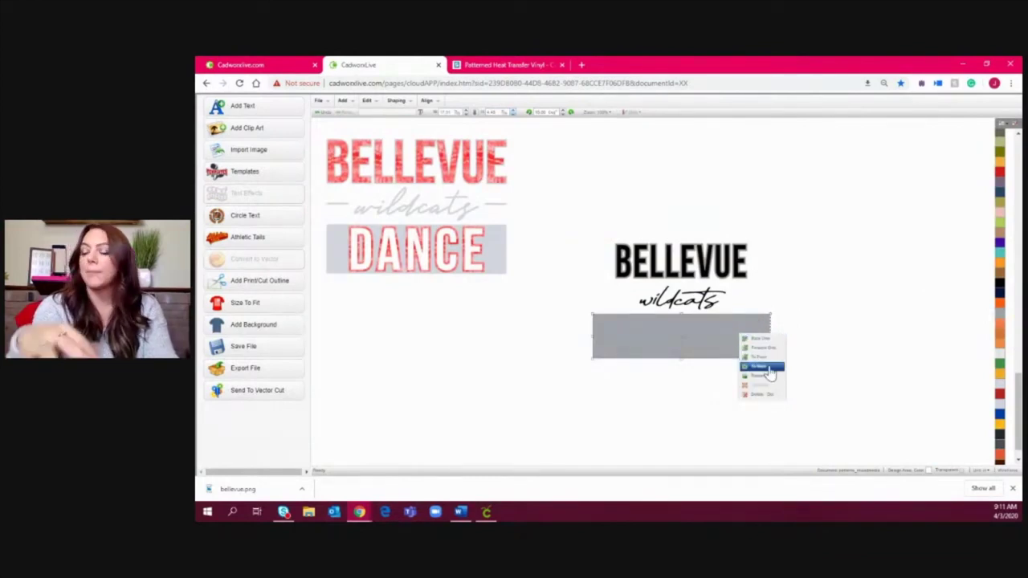
pyautogui.click(768, 367)
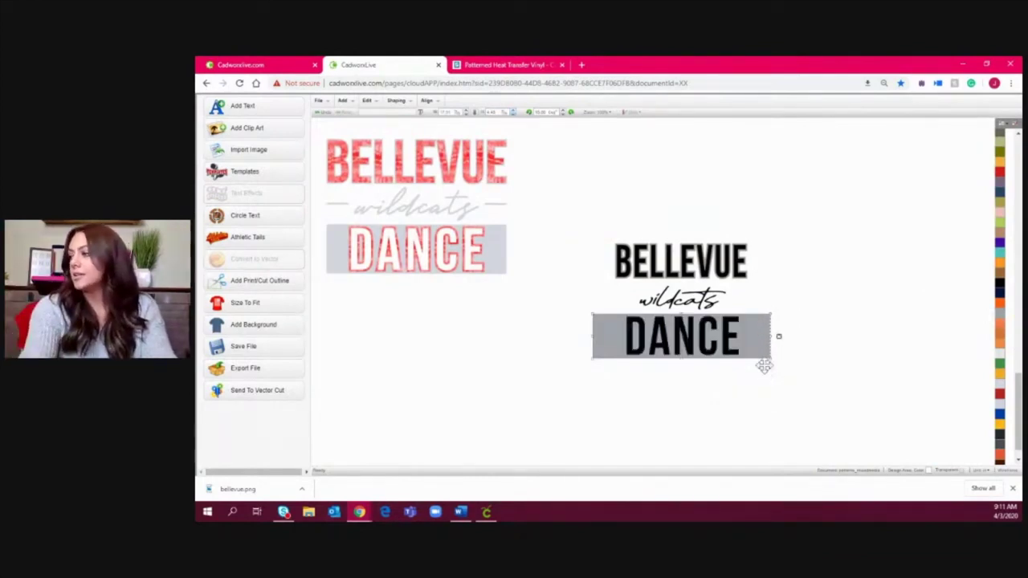
pyautogui.moveTo(774, 336); pyautogui.dragTo(750, 336)
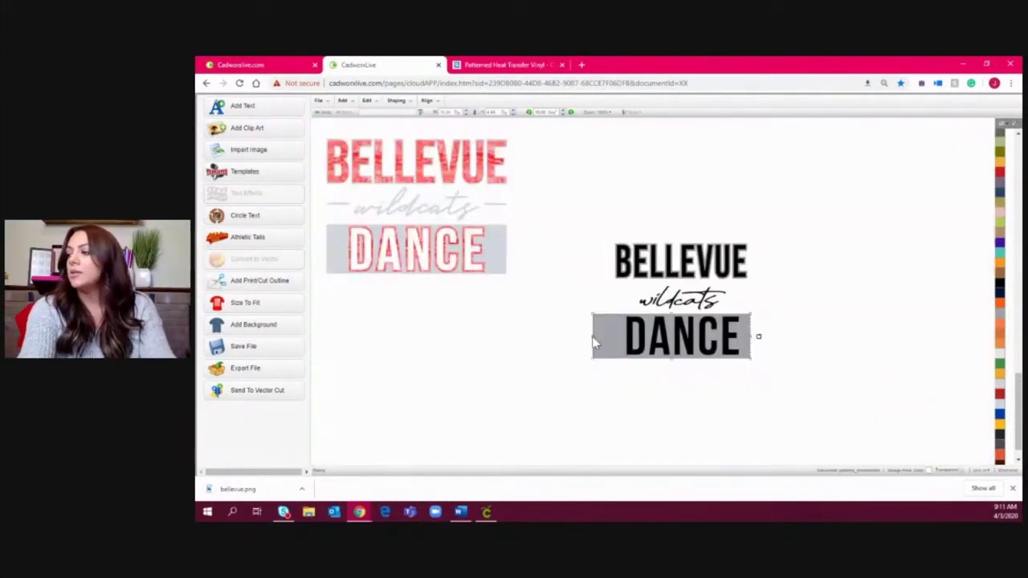
pyautogui.moveTo(591, 336); pyautogui.dragTo(616, 336)
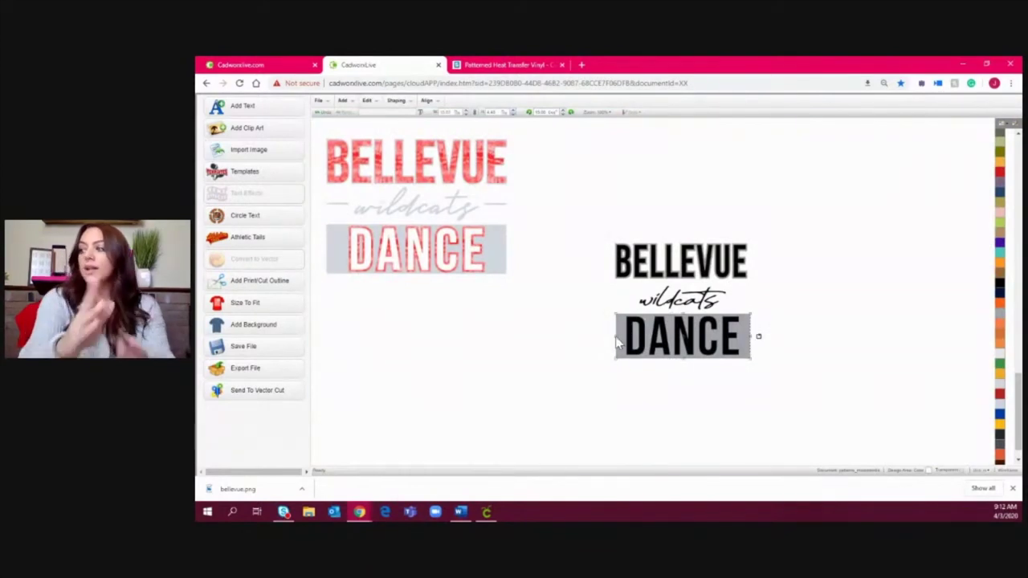
pyautogui.click(652, 270)
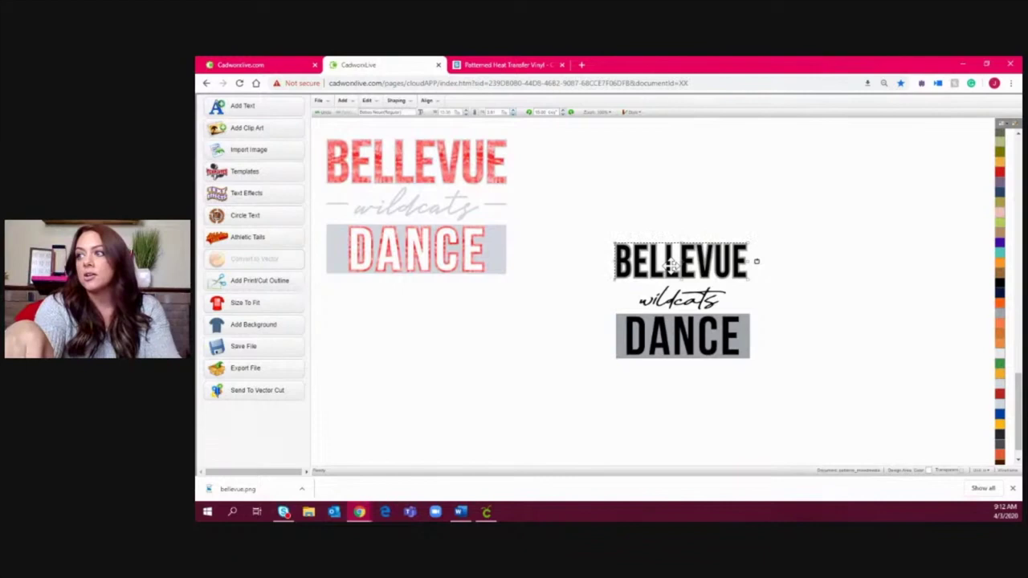
# Resize the grey DANCE box to match BELLEVUE's width.
pyautogui.click(619, 337)
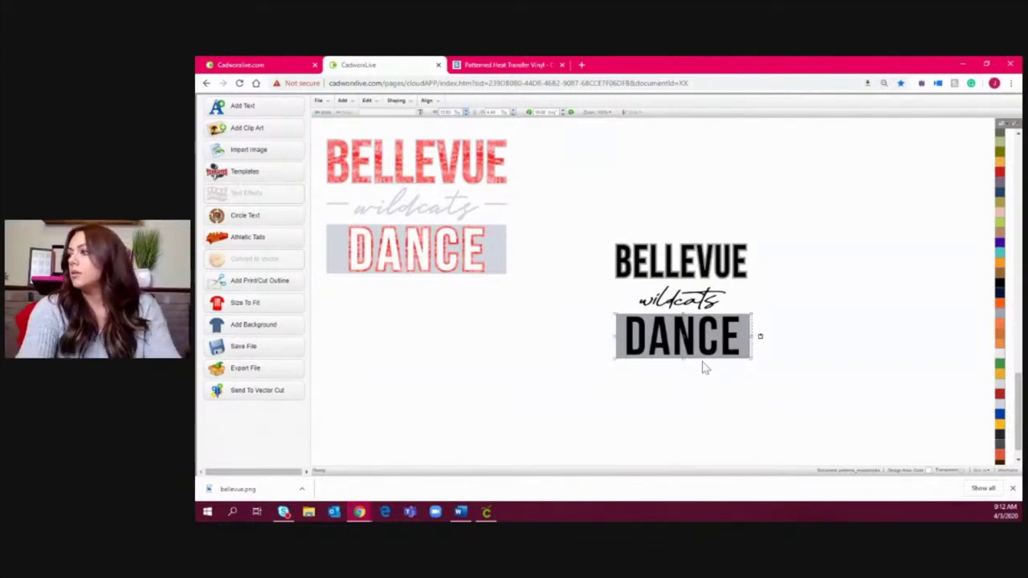
pyautogui.click(704, 358)
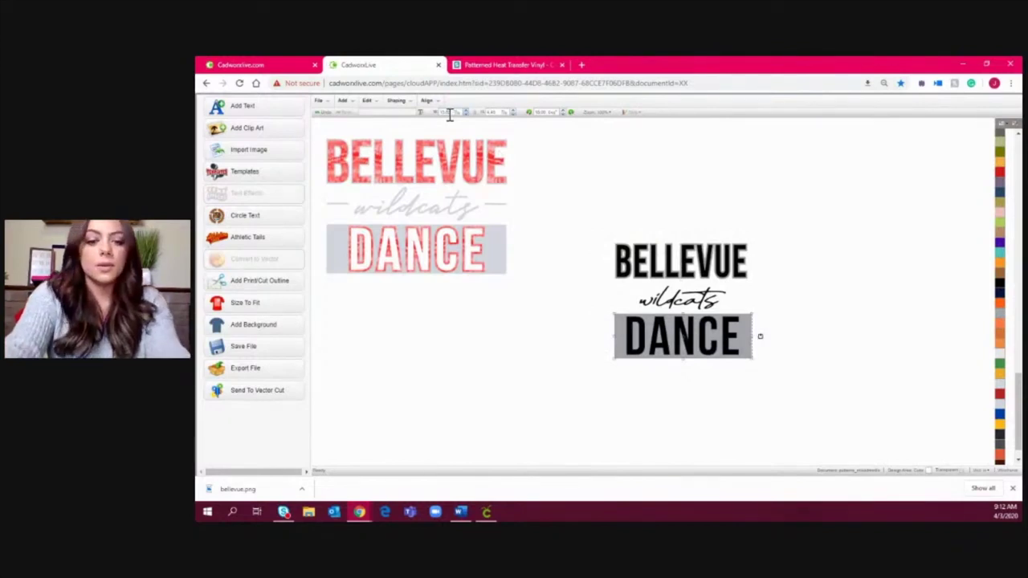
pyautogui.press('Return')
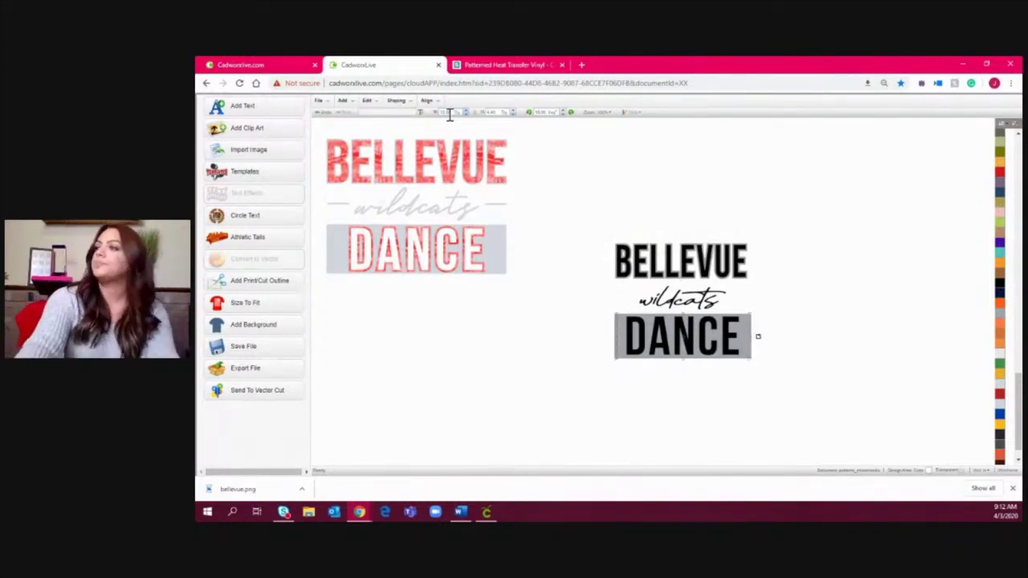
pyautogui.click(753, 393)
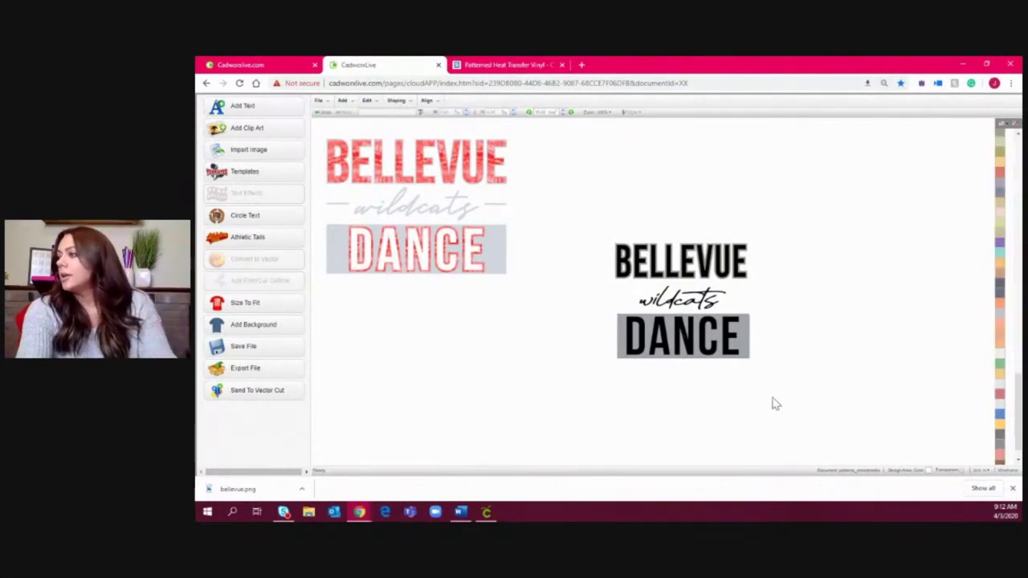
# Center DANCE and its grey box on each other with Align > Center Both.
pyautogui.moveTo(791, 424); pyautogui.dragTo(558, 309)
pyautogui.click(427, 102)
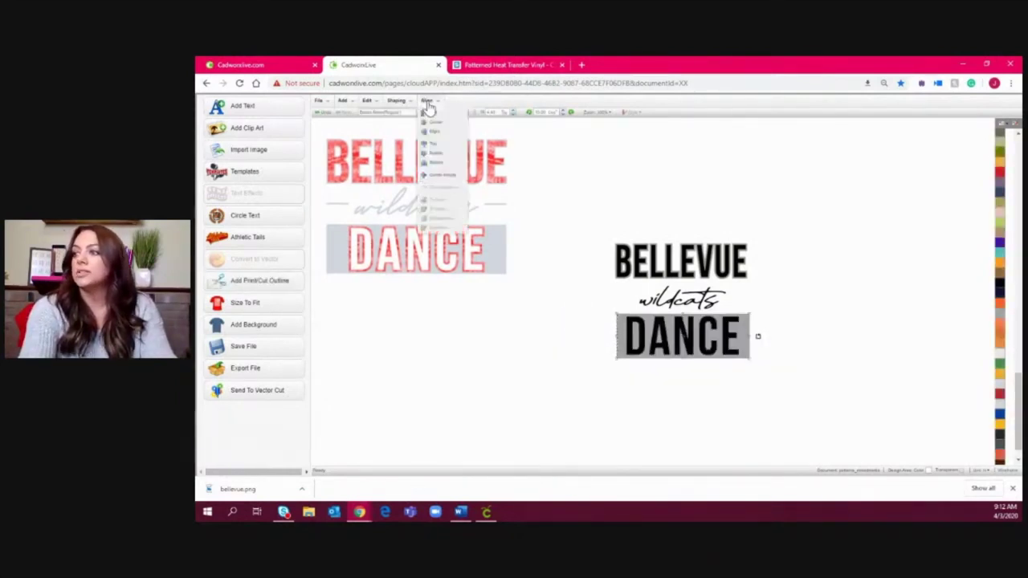
pyautogui.click(452, 176)
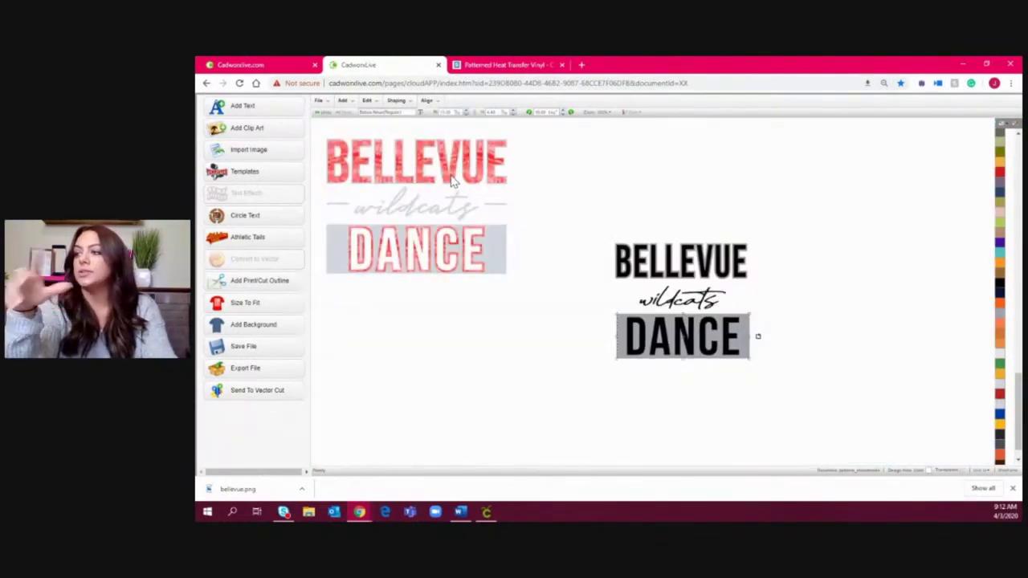
pyautogui.click(427, 102)
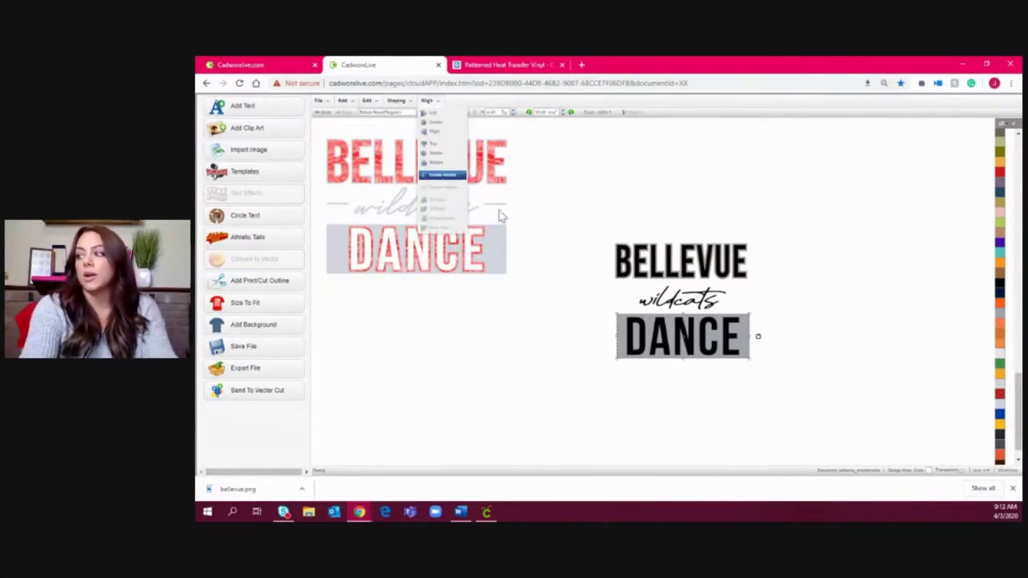
# Trim the DANCE lettering out of the grey box, undoing the accidental DANCE duplicate.
pyautogui.click(398, 104)
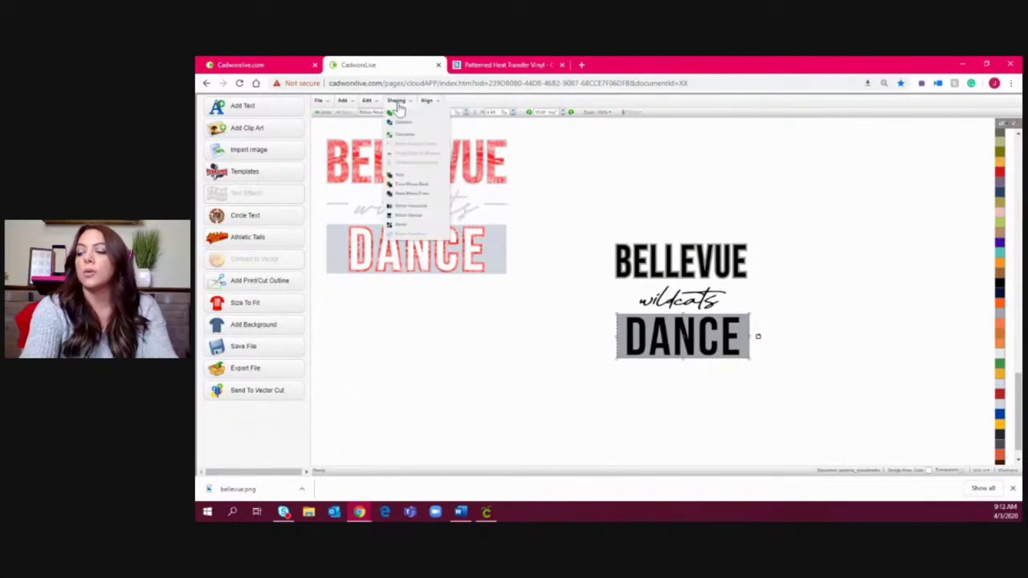
pyautogui.click(397, 103)
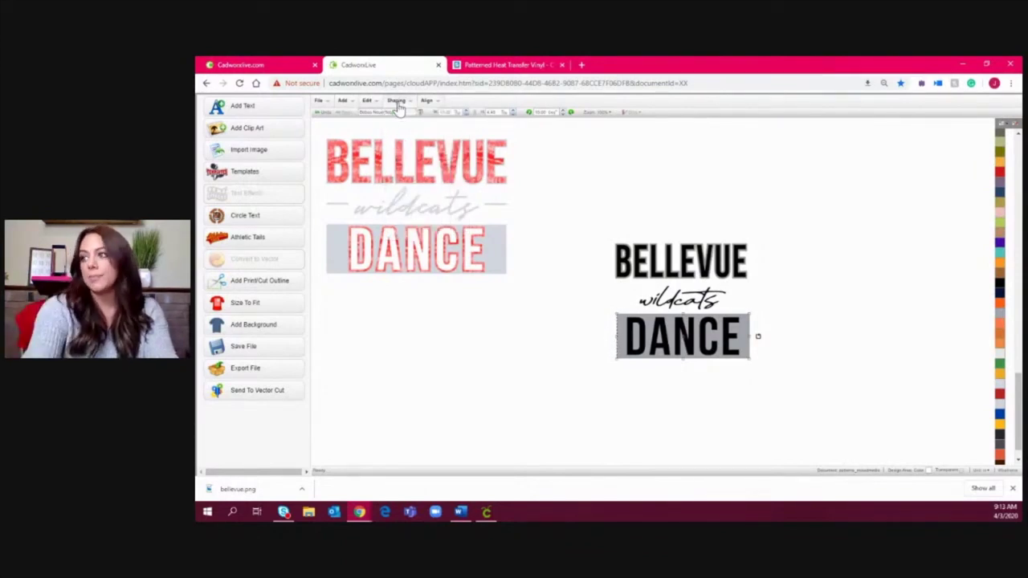
pyautogui.click(397, 106)
pyautogui.click(423, 197)
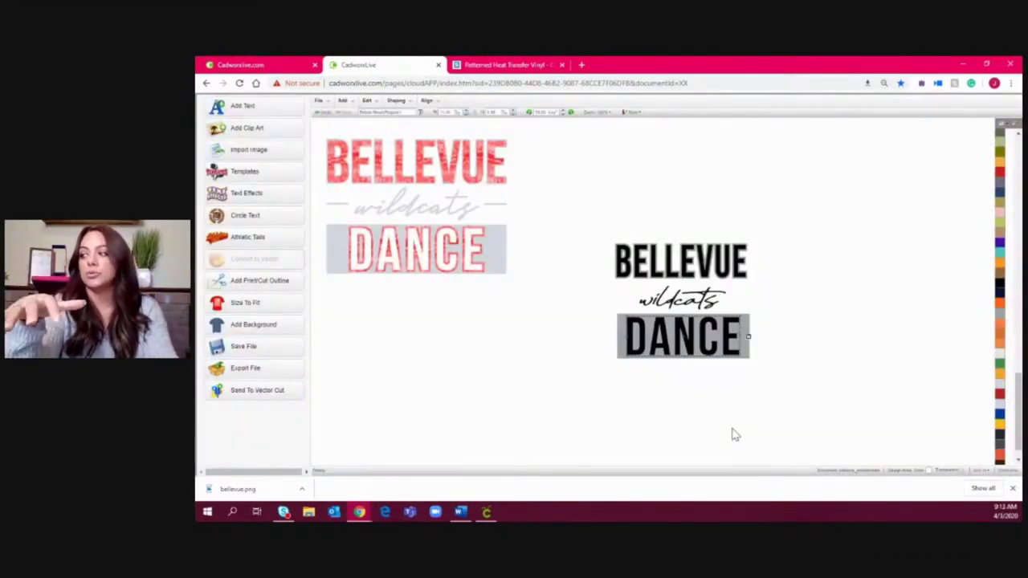
pyautogui.moveTo(685, 333); pyautogui.dragTo(681, 390)
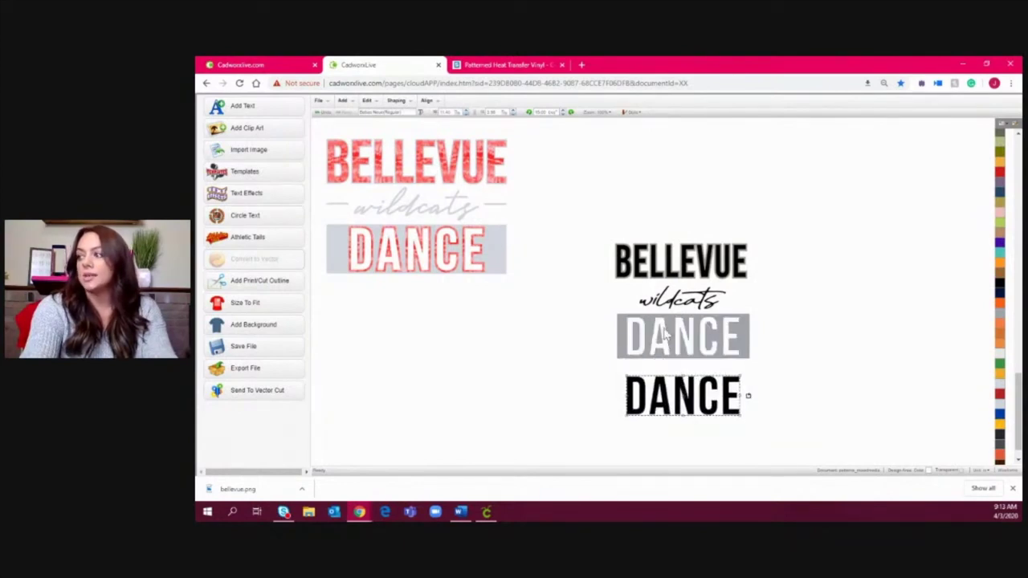
pyautogui.click(326, 113)
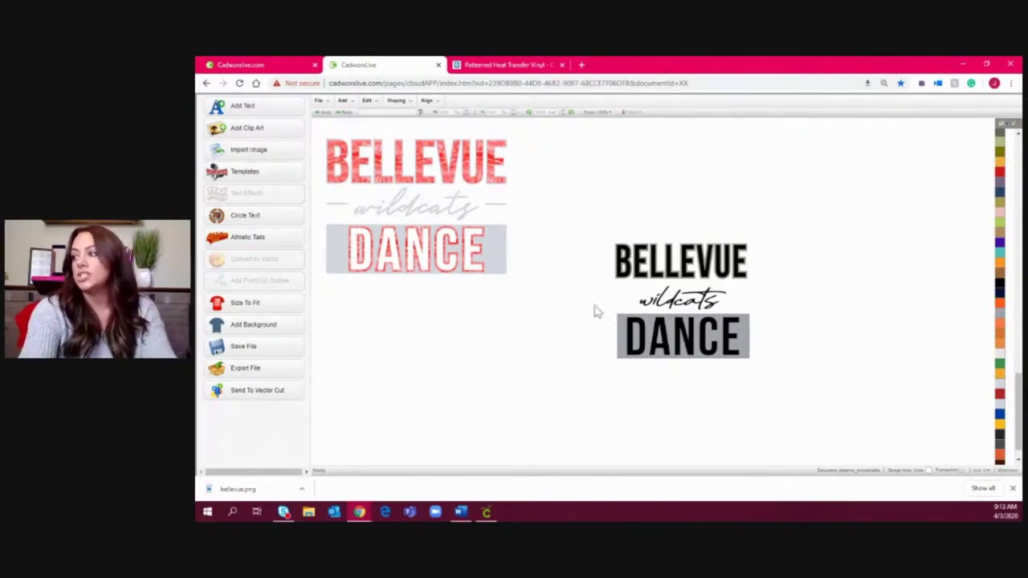
# Open the DANCE text editor and its Browsing Effects gallery.
pyautogui.doubleClick(673, 341)
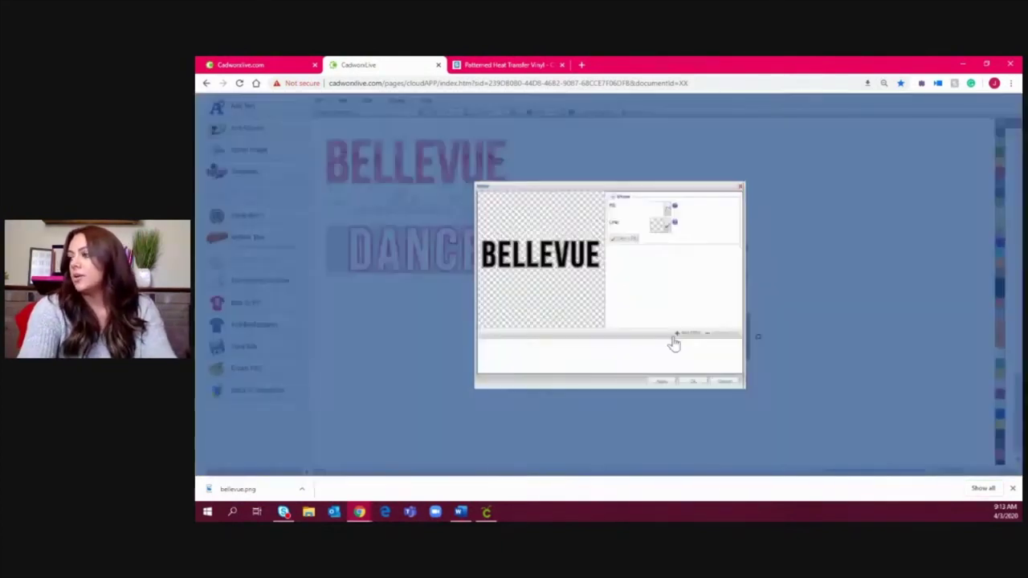
pyautogui.click(727, 383)
pyautogui.rightClick(755, 341)
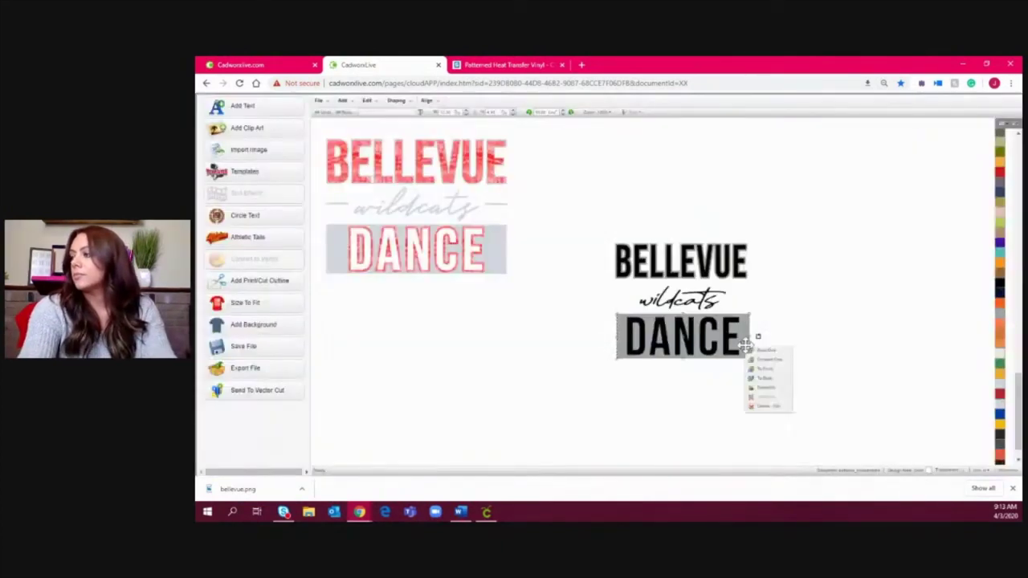
pyautogui.click(766, 375)
pyautogui.doubleClick(697, 349)
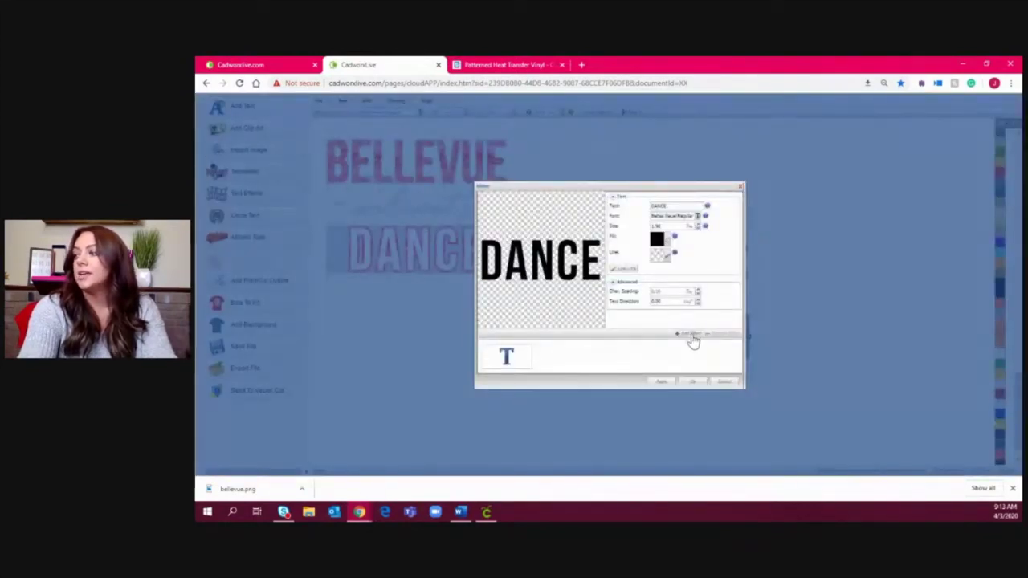
pyautogui.click(691, 336)
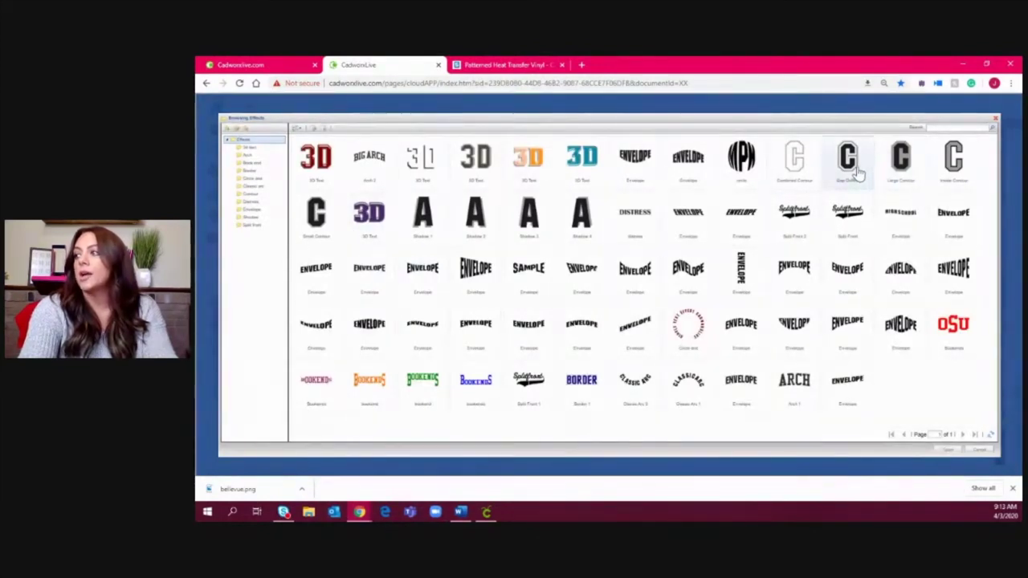
# Apply a Contour effect to DANCE with an offset of 0.10.
pyautogui.click(791, 178)
pyautogui.doubleClick(796, 164)
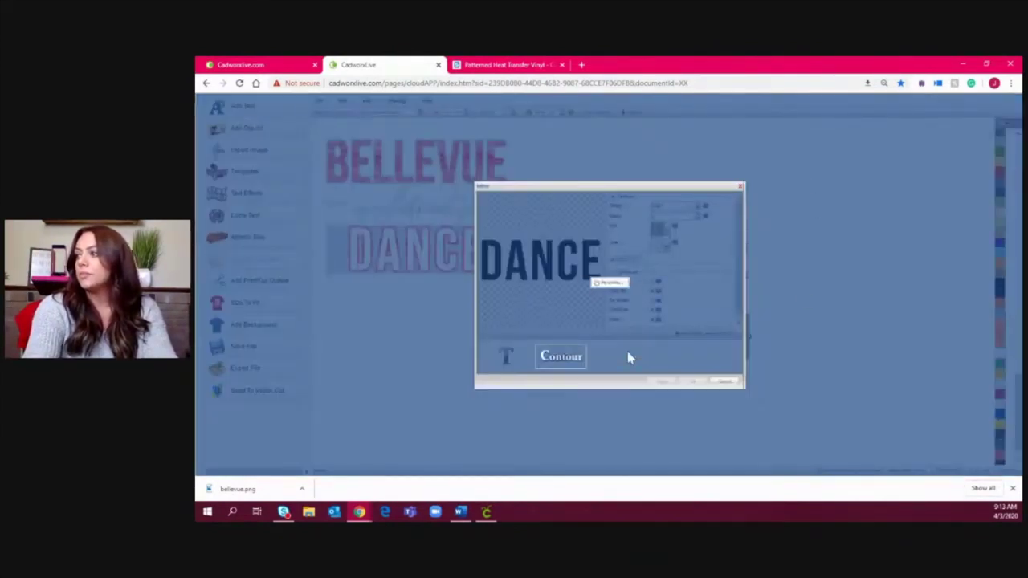
pyautogui.click(698, 208)
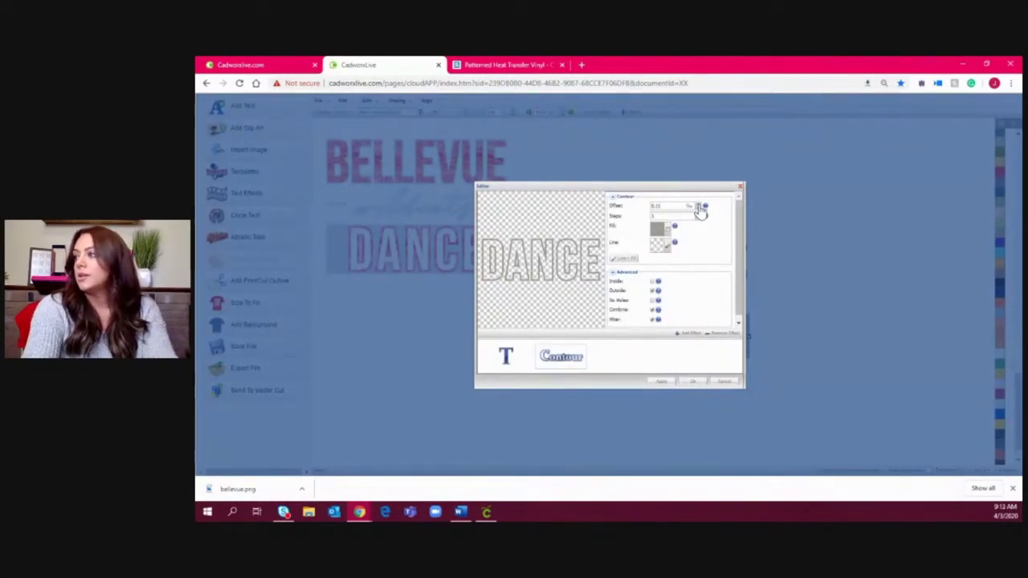
pyautogui.click(699, 209)
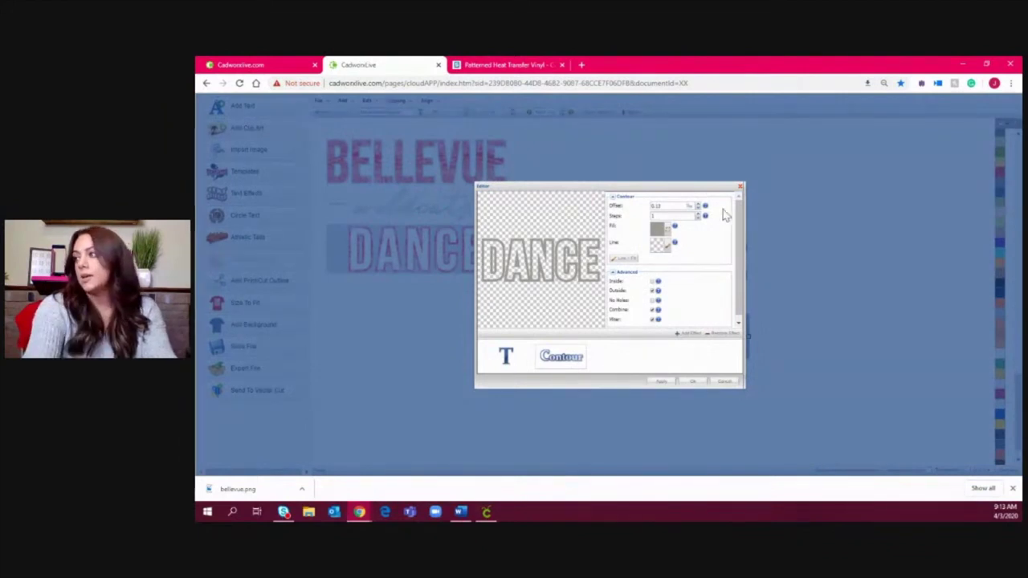
pyautogui.click(697, 226)
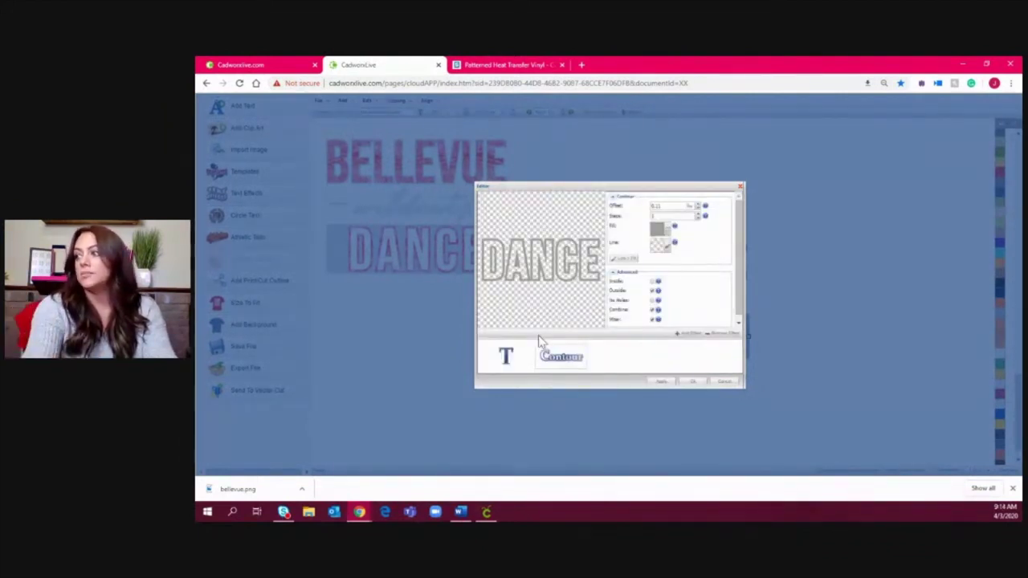
pyautogui.click(698, 209)
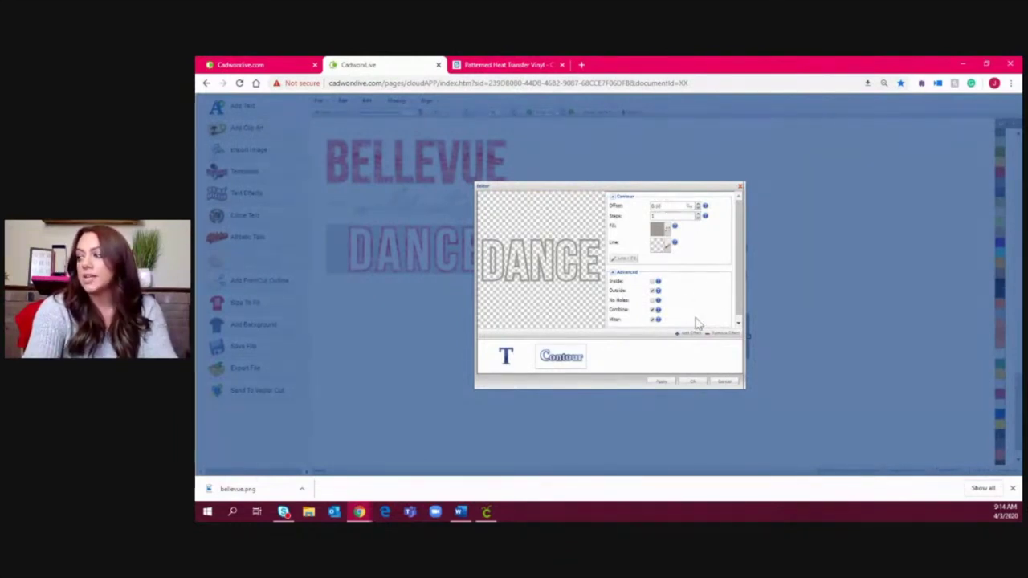
pyautogui.click(693, 383)
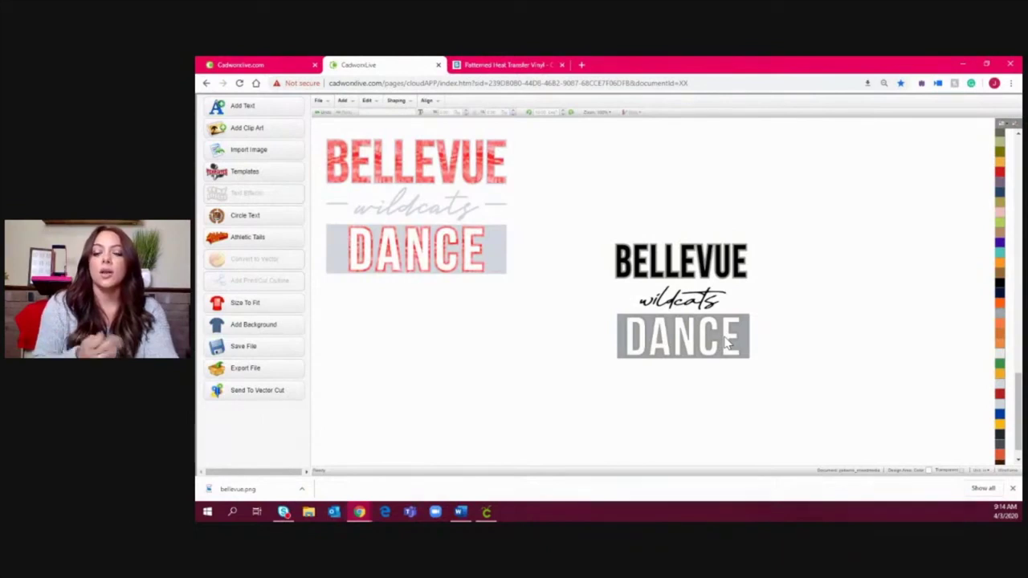
# Set the fill of DANCE's contour effect to red.
pyautogui.click(727, 341)
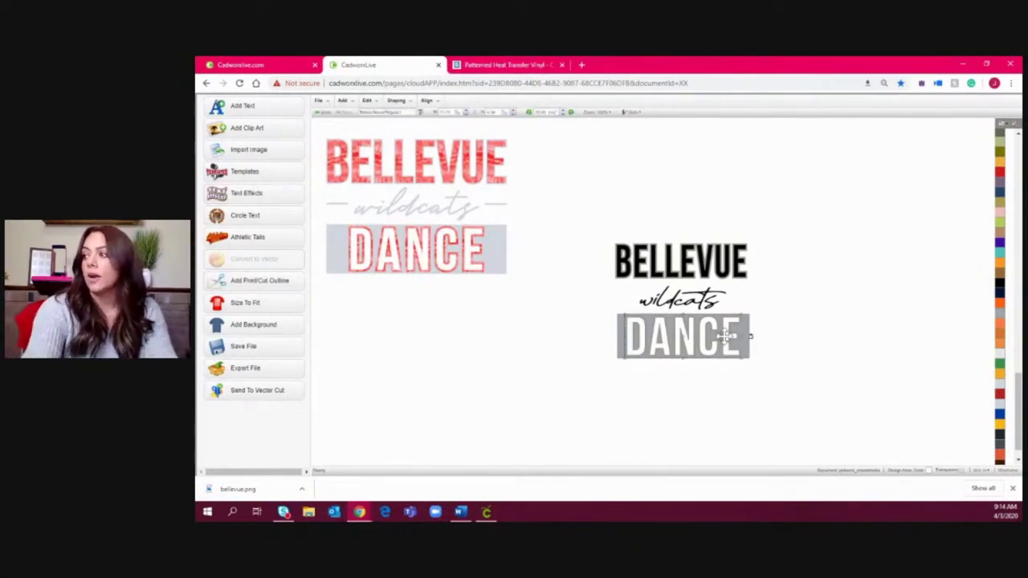
pyautogui.click(1000, 191)
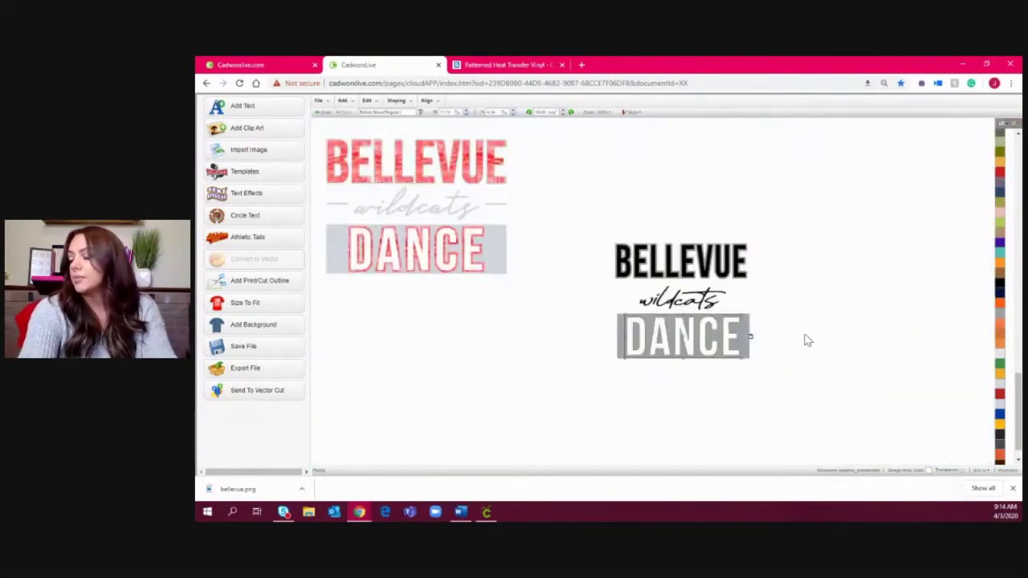
pyautogui.doubleClick(651, 337)
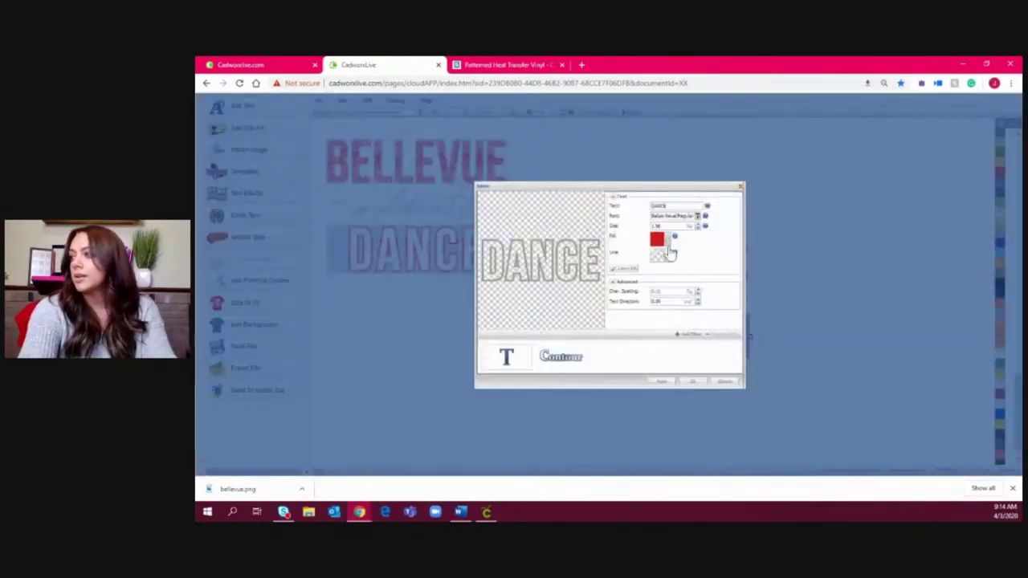
pyautogui.click(562, 359)
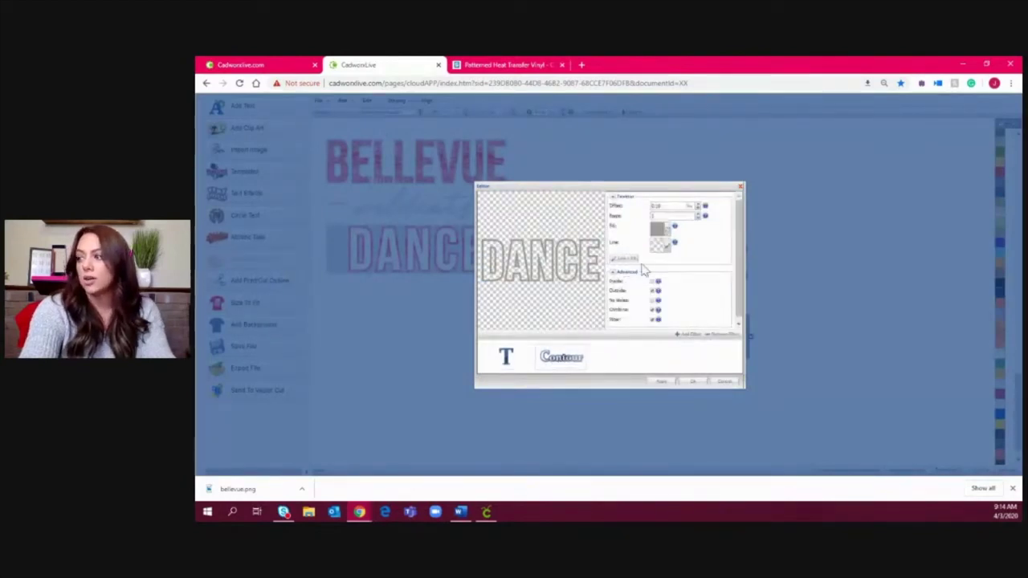
pyautogui.click(663, 231)
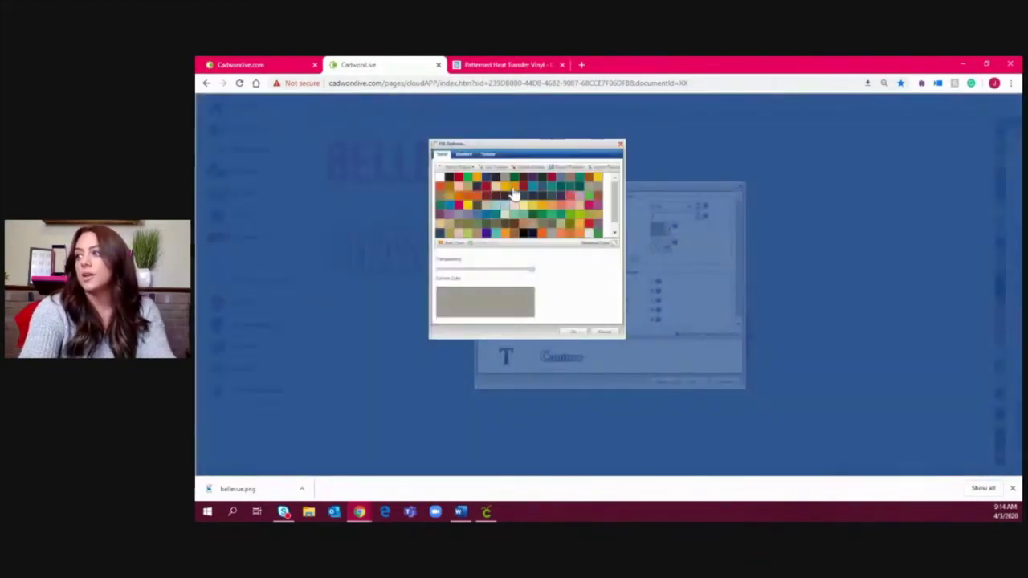
pyautogui.click(589, 228)
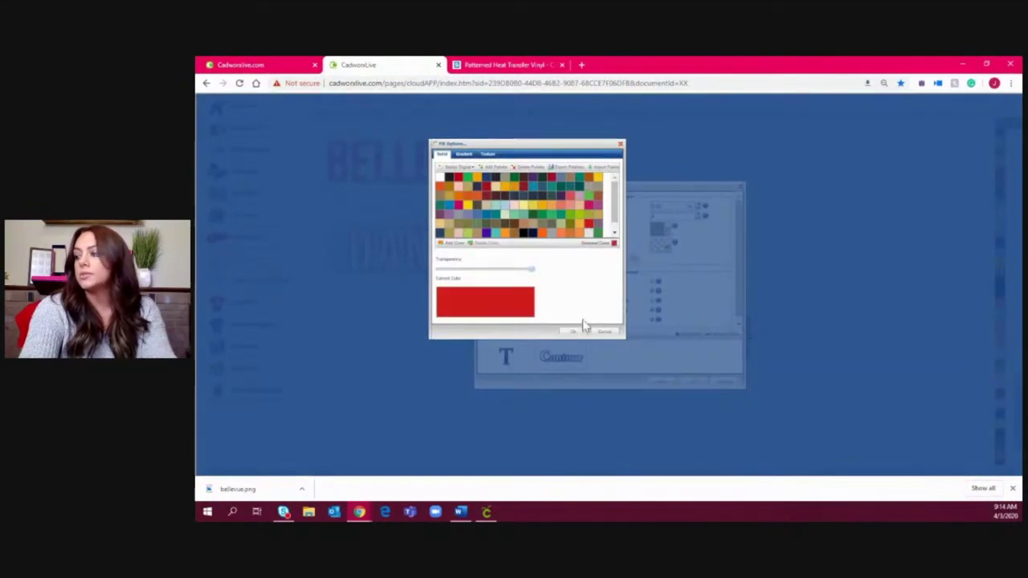
pyautogui.click(574, 332)
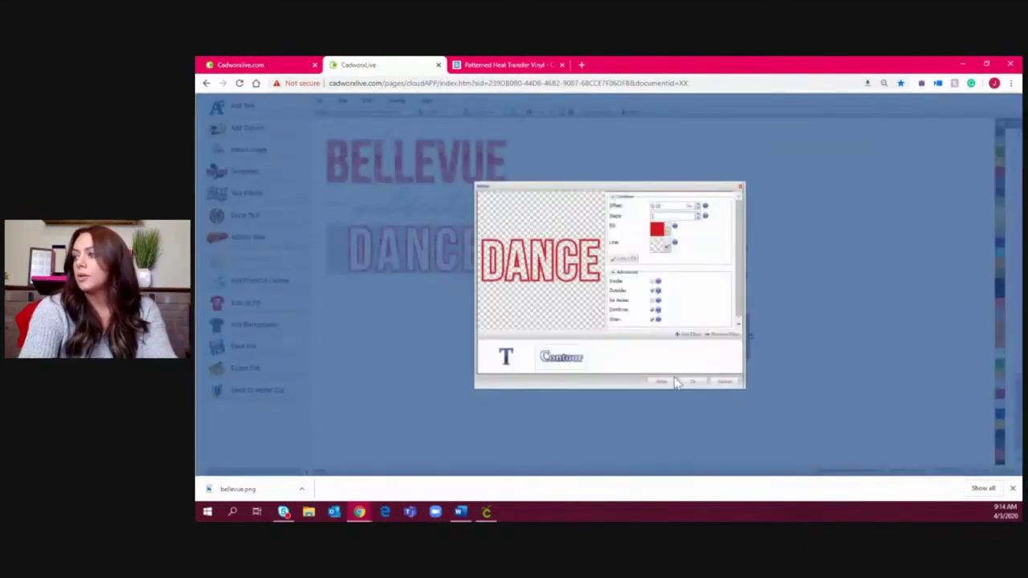
pyautogui.click(691, 382)
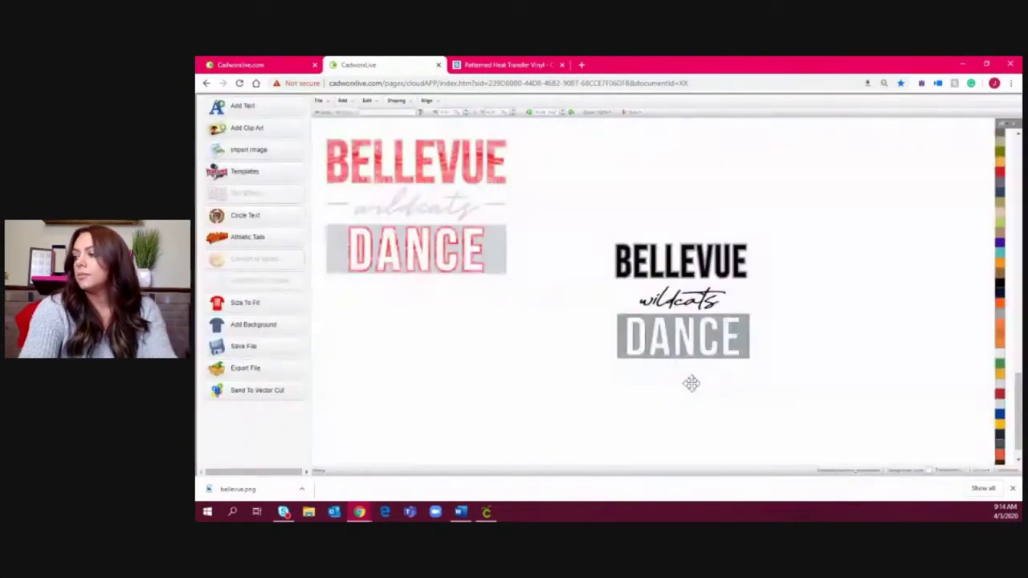
pyautogui.click(807, 362)
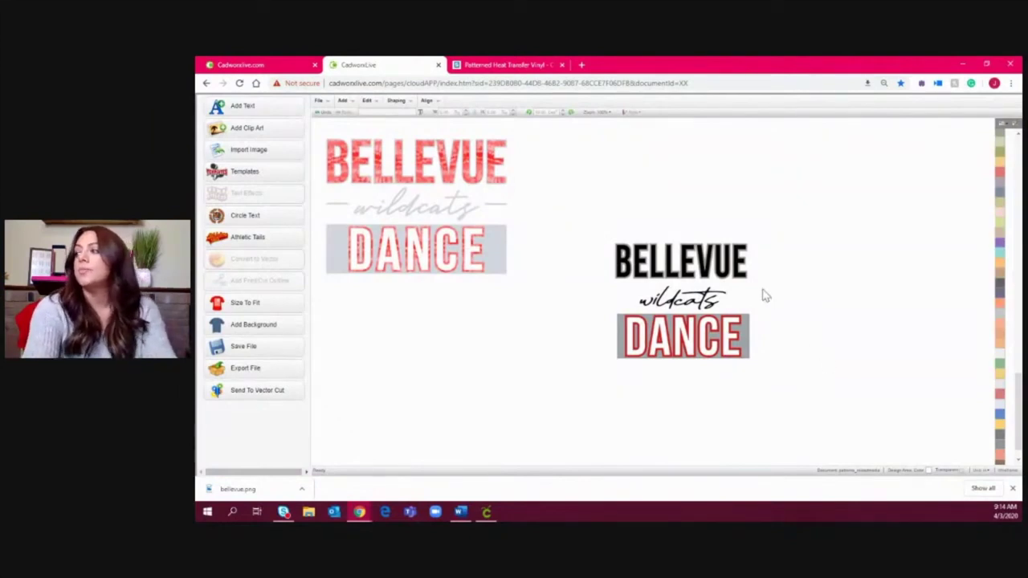
# Change BELLEVUE's text fill to red in the text editor.
pyautogui.click(700, 271)
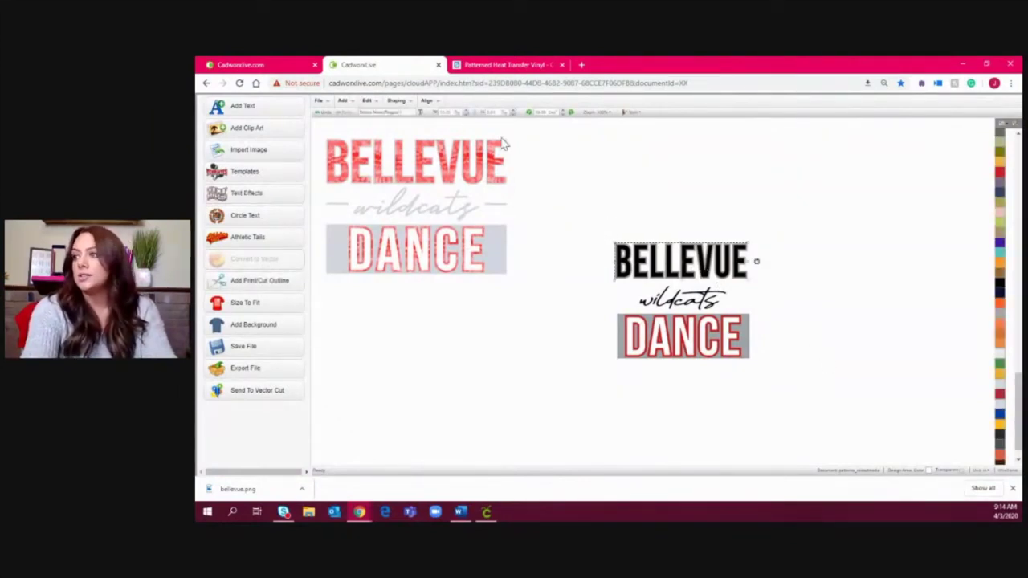
pyautogui.doubleClick(652, 263)
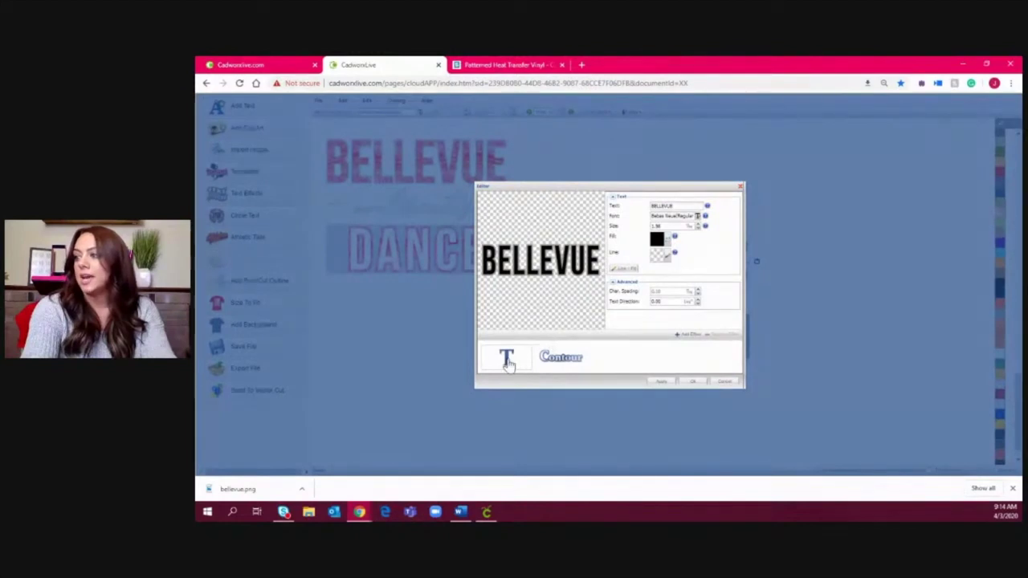
pyautogui.click(668, 240)
pyautogui.scroll(-3, 591, 218)
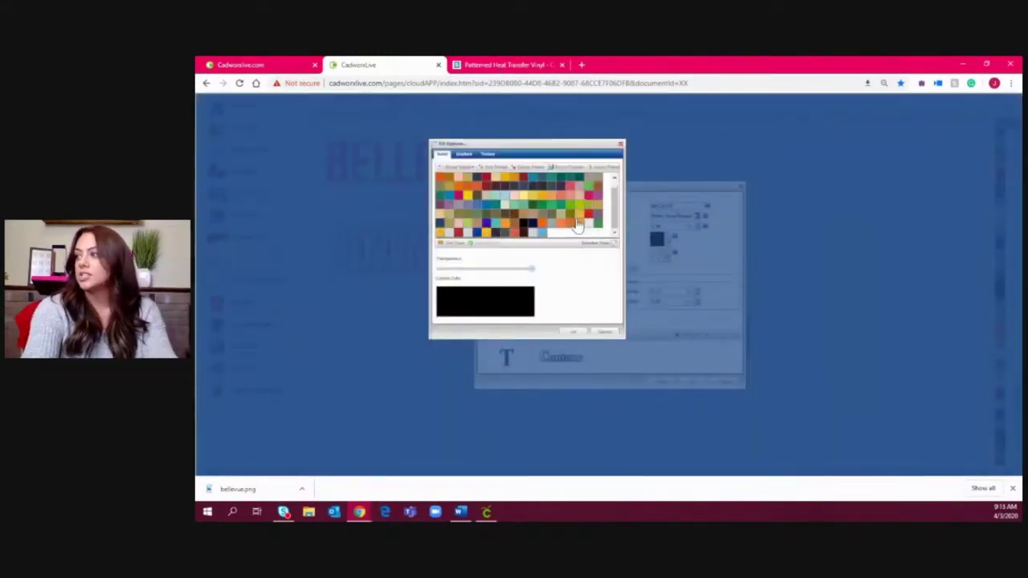
pyautogui.click(590, 218)
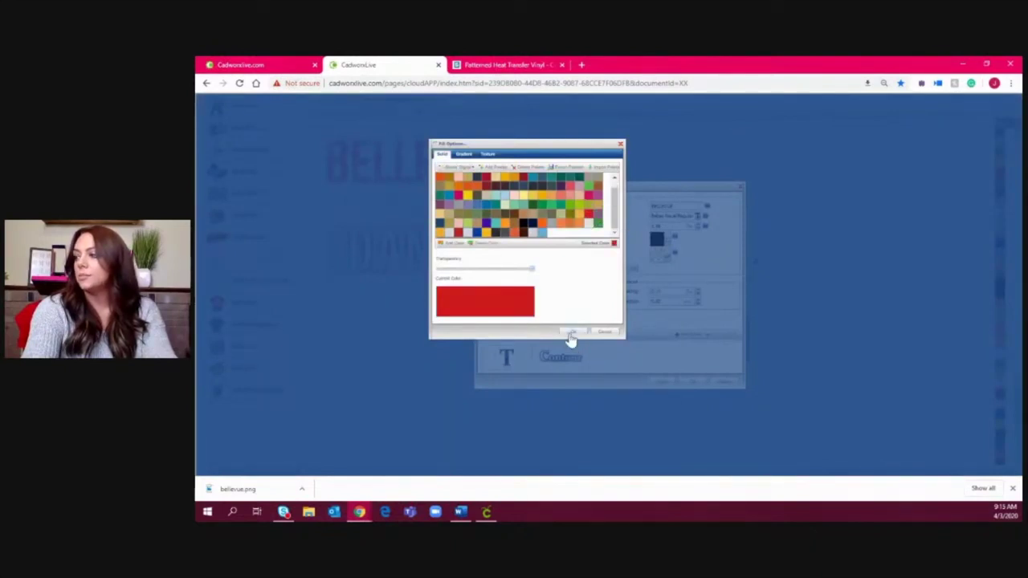
pyautogui.click(572, 332)
pyautogui.click(686, 385)
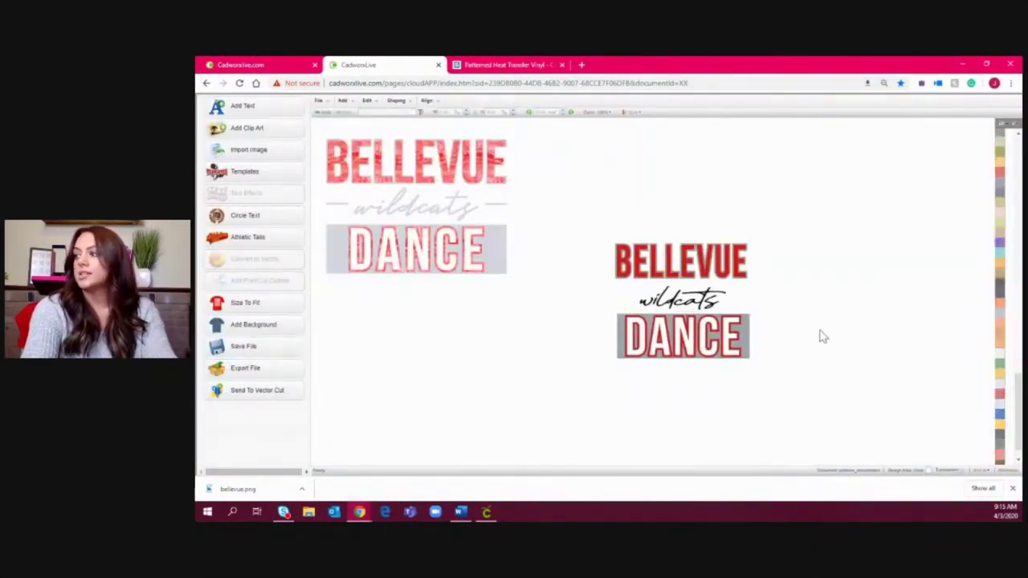
# Nudge the wildcats text up slightly and recolour it light grey.
pyautogui.click(703, 301)
pyautogui.moveTo(703, 301); pyautogui.dragTo(703, 300)
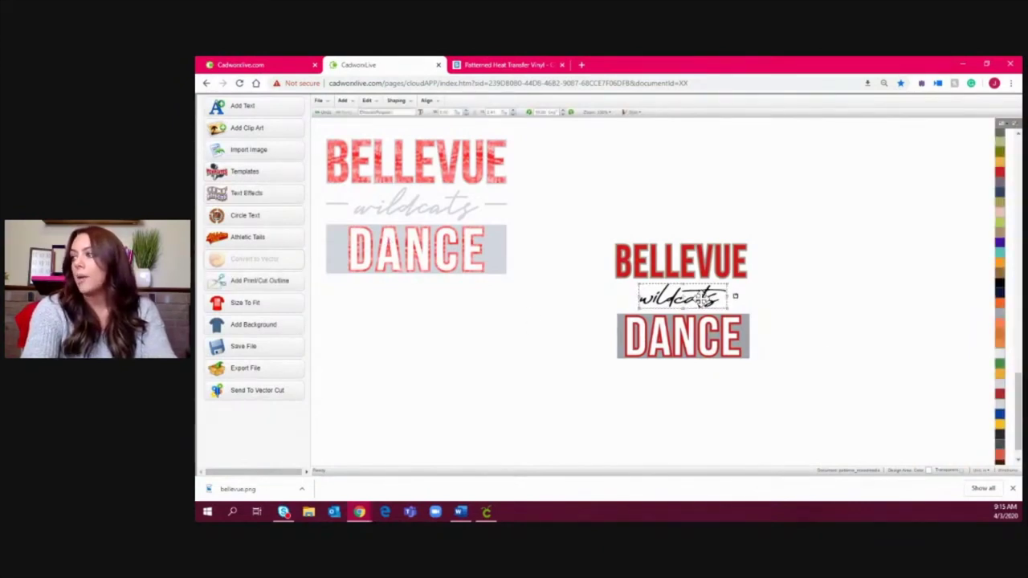
pyautogui.click(1000, 330)
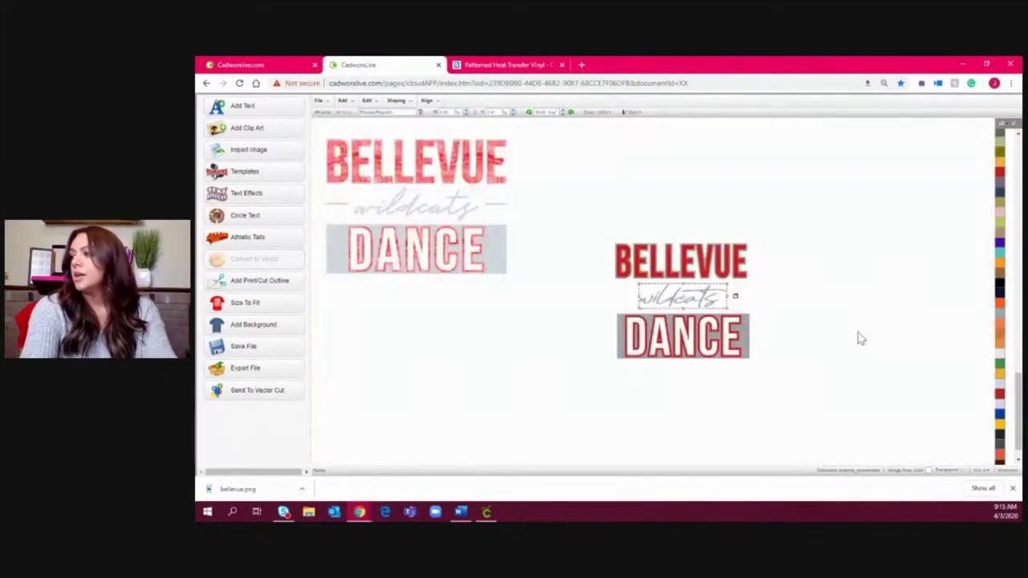
pyautogui.click(817, 289)
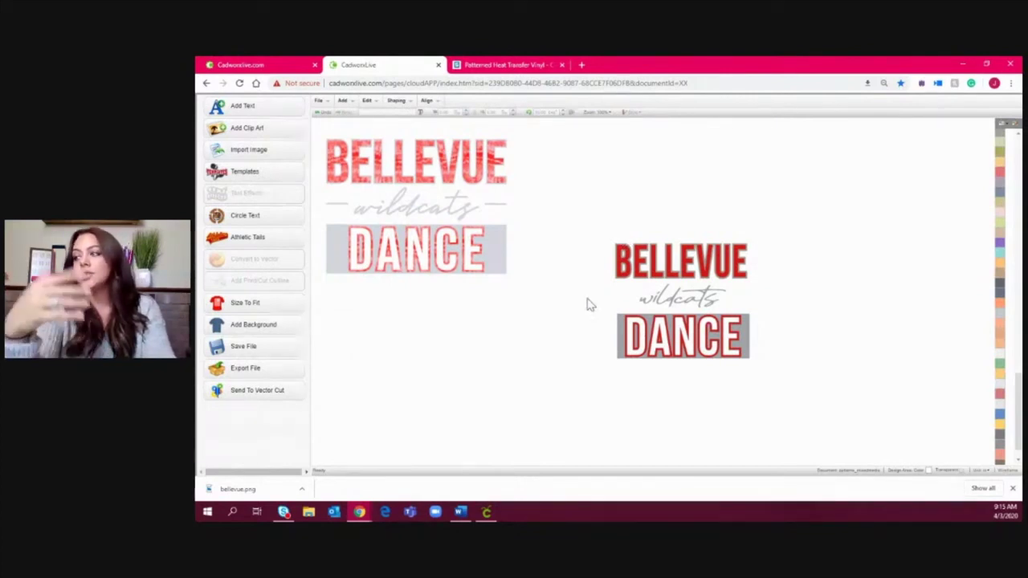
# Show the Stahls Patterned Heat Transfer Vinyl page and zoom the SPECTRA Tie RED preview in three times.
pyautogui.click(486, 70)
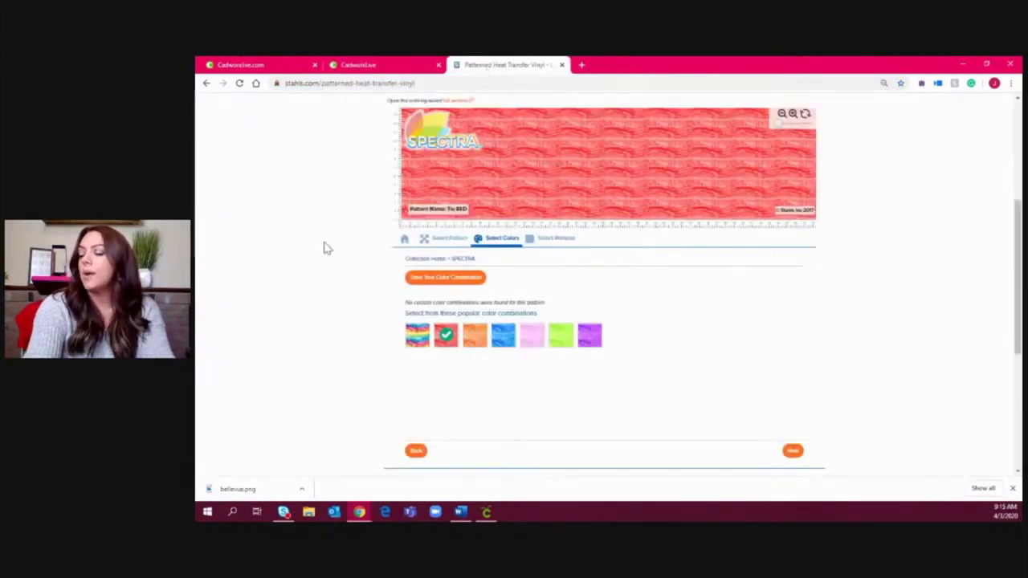
pyautogui.scroll(2, 325, 248)
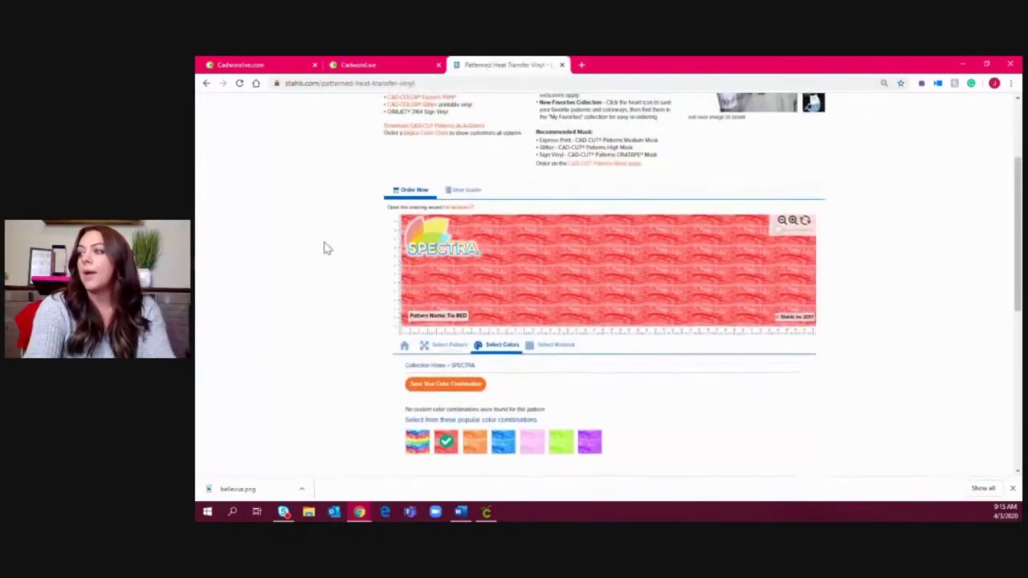
pyautogui.click(792, 222)
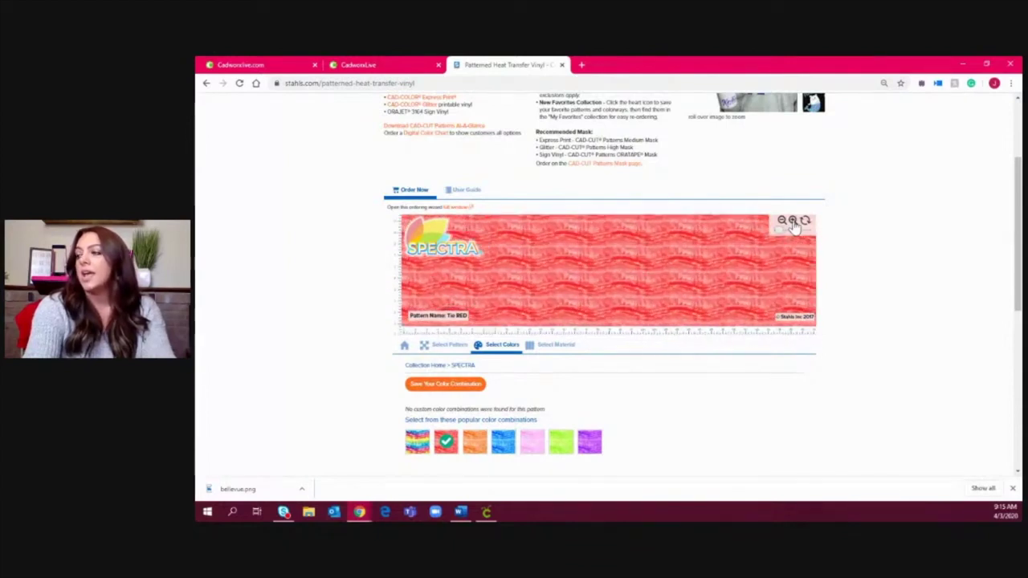
pyautogui.click(793, 221)
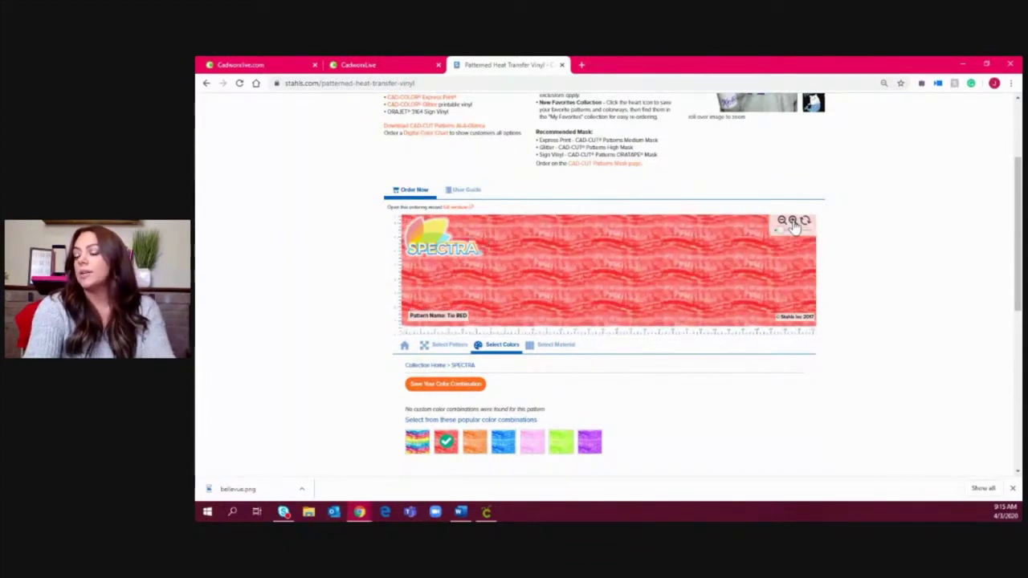
pyautogui.click(792, 223)
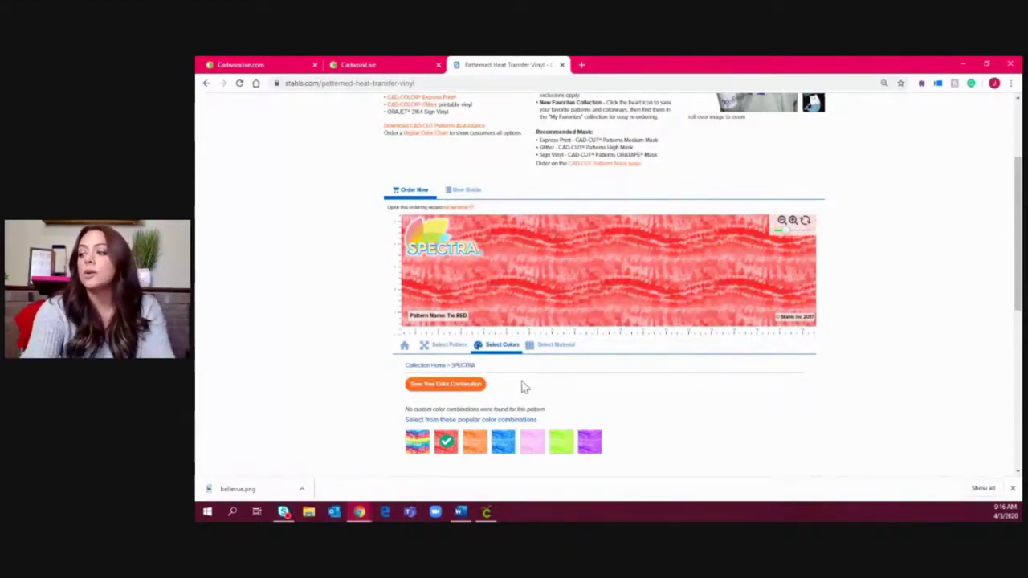
# Preview the rainbow colour combination, then return to the CadworxLive design.
pyautogui.click(419, 442)
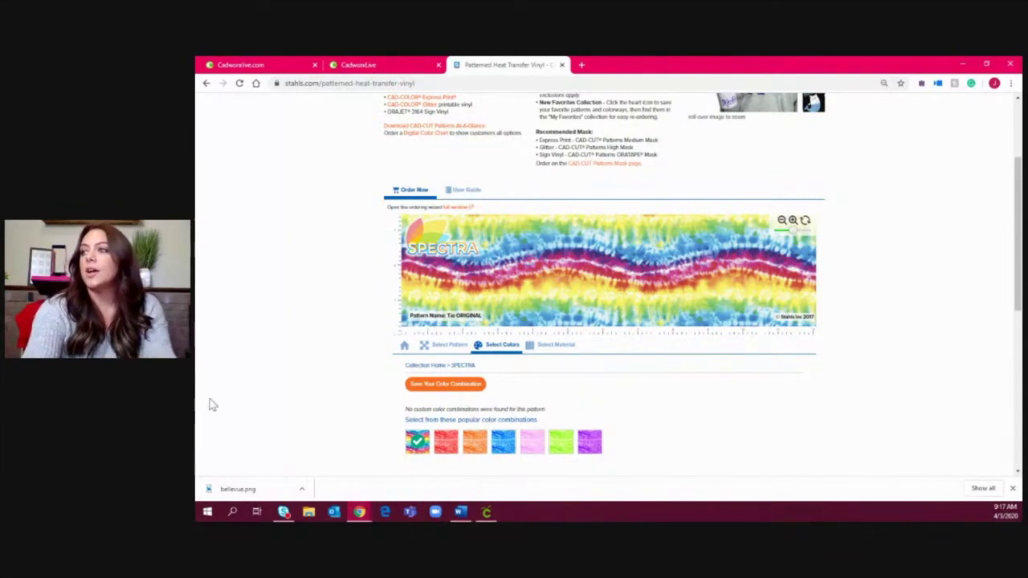
pyautogui.click(382, 67)
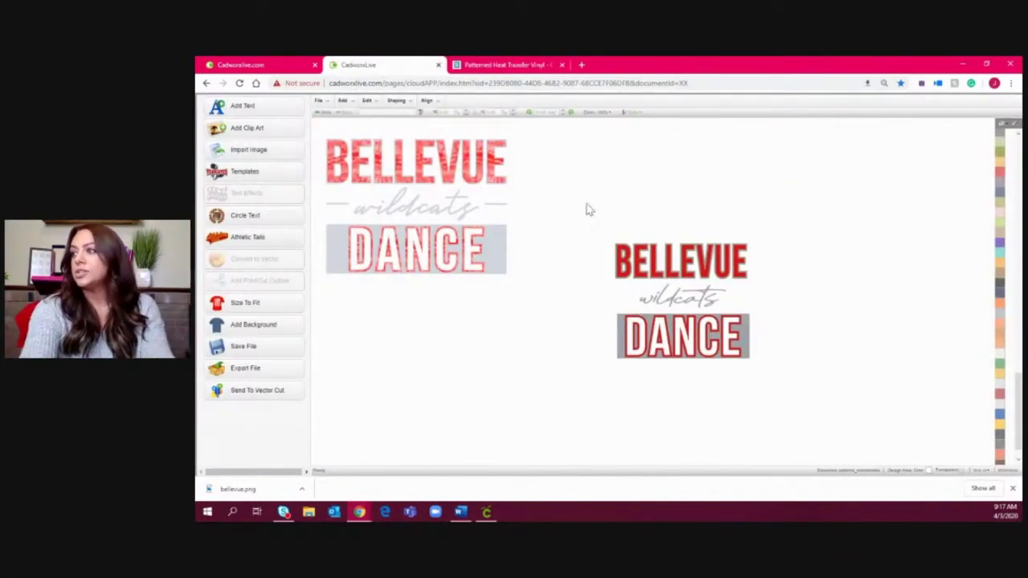
# Check the Stahls page again, then open the text editor for BELLEVUE.
pyautogui.click(511, 66)
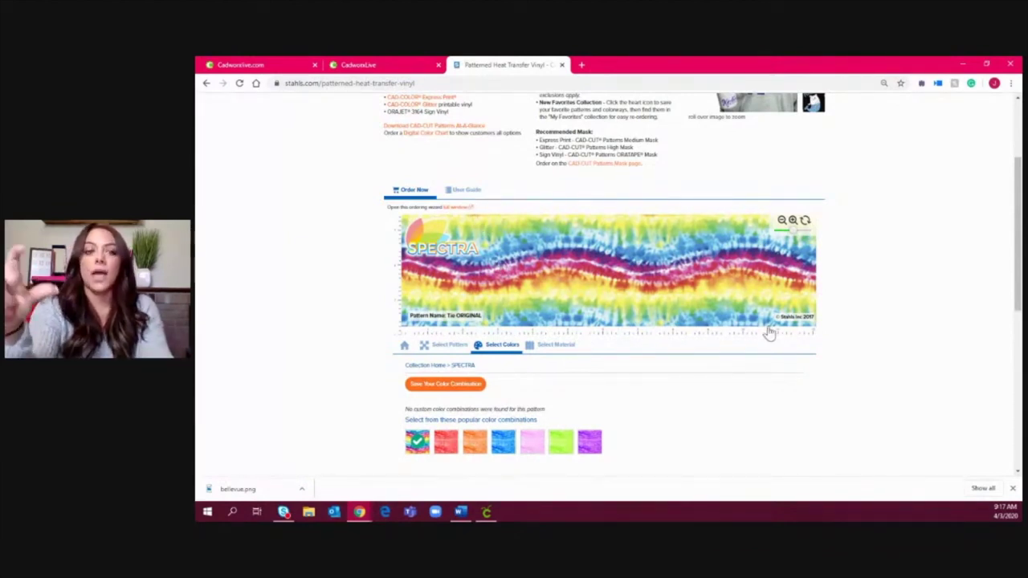
pyautogui.click(359, 66)
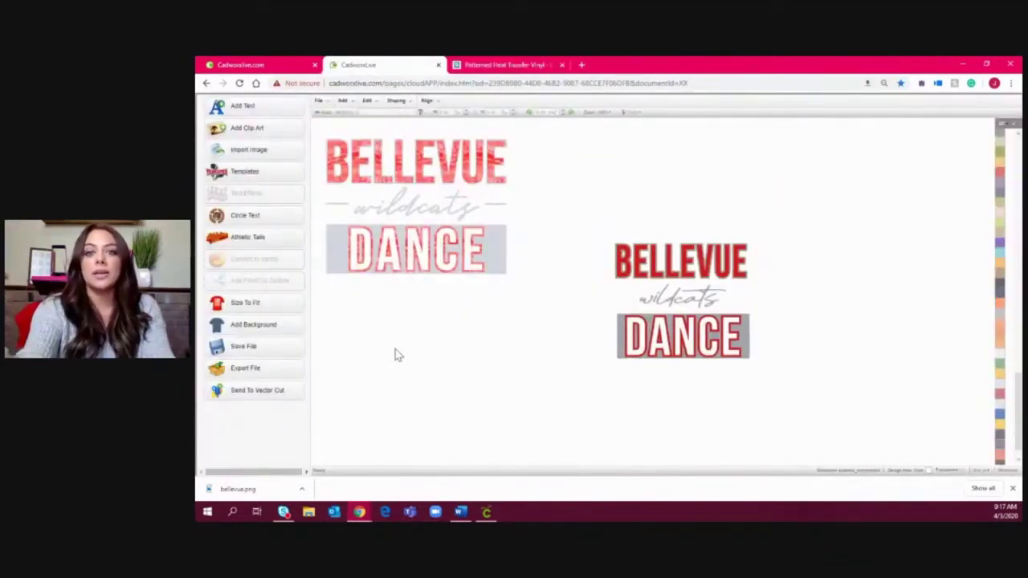
pyautogui.doubleClick(689, 270)
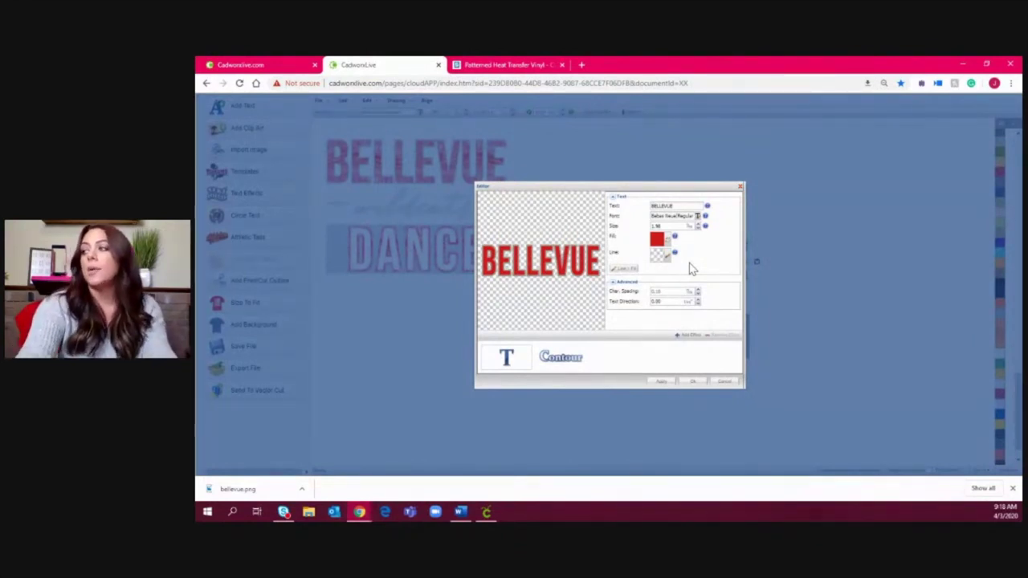
# Replace BELLEVUE's solid red fill with the red patterned texture and apply it.
pyautogui.click(665, 243)
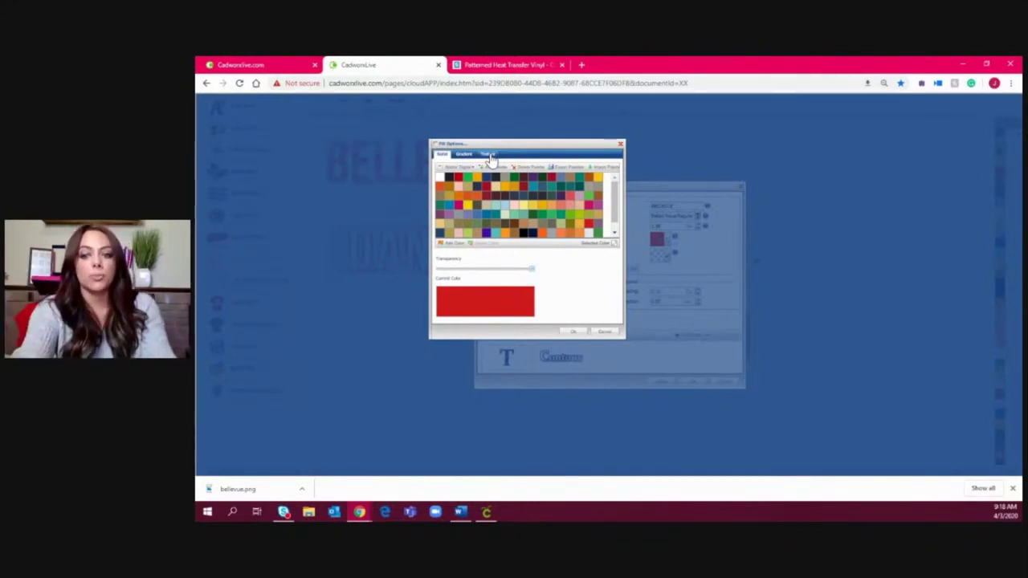
pyautogui.click(488, 155)
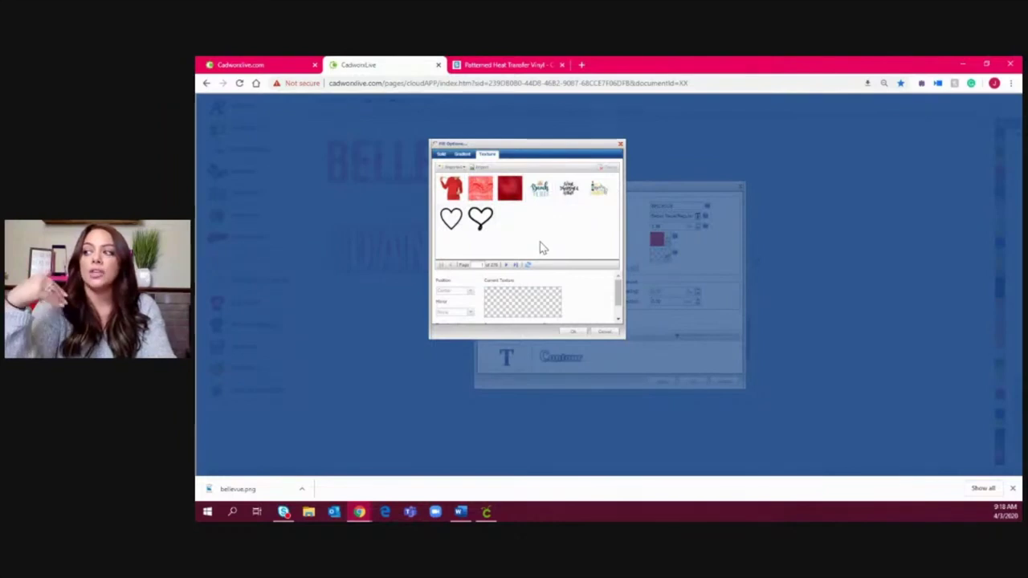
pyautogui.click(479, 167)
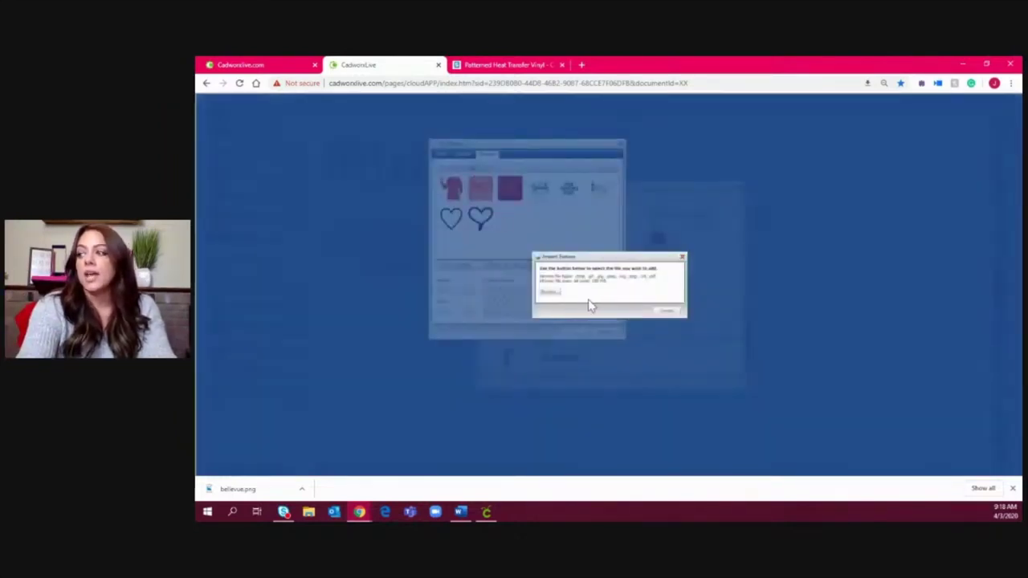
pyautogui.click(670, 313)
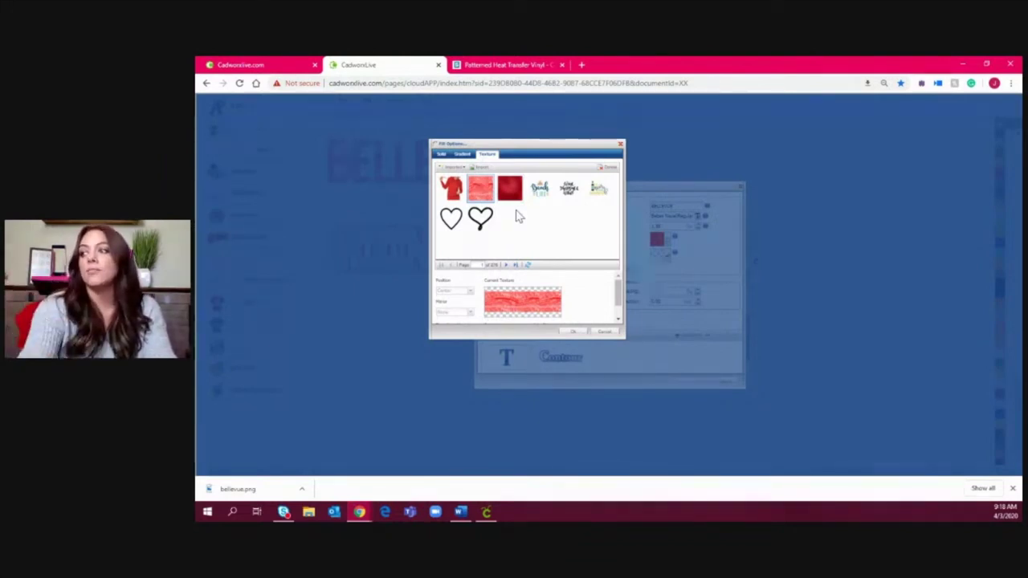
pyautogui.scroll(-1, 566, 313)
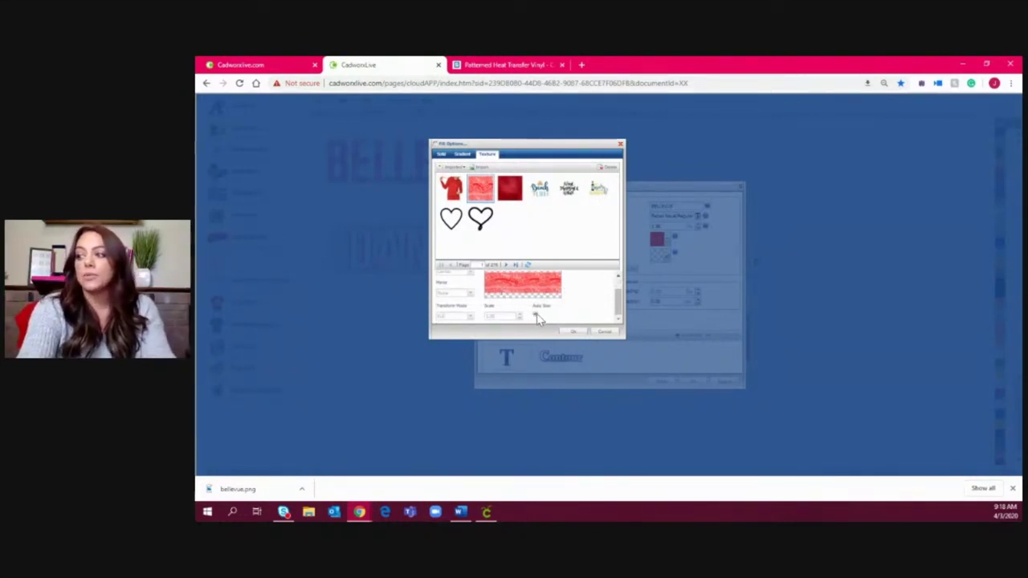
pyautogui.click(535, 314)
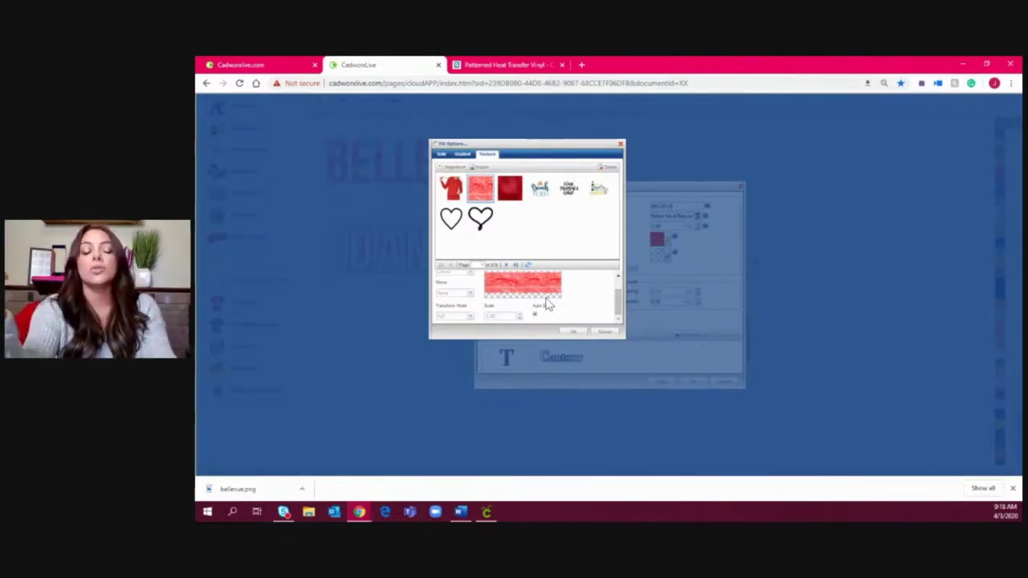
pyautogui.click(535, 314)
pyautogui.doubleClick(498, 316)
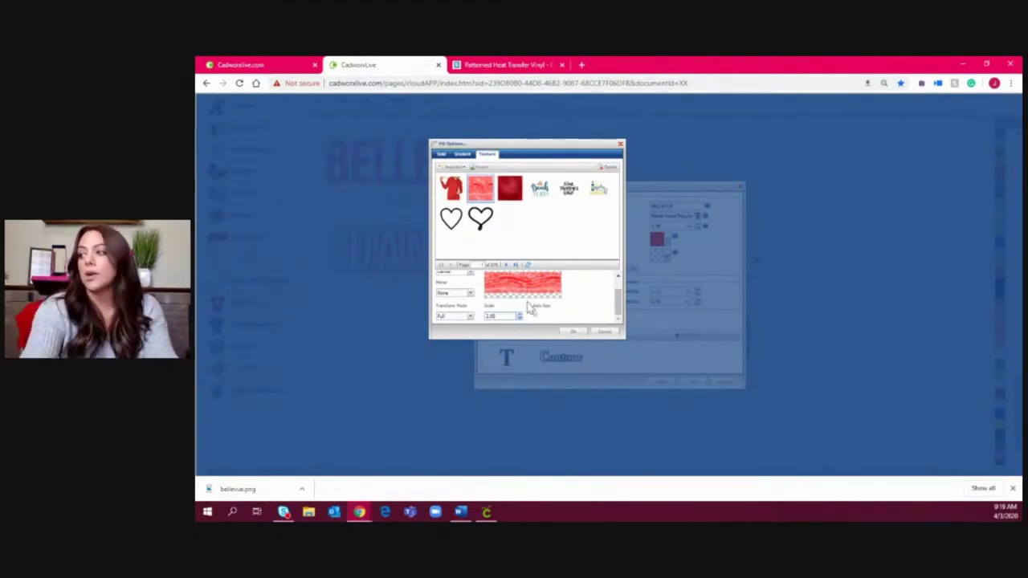
pyautogui.click(573, 331)
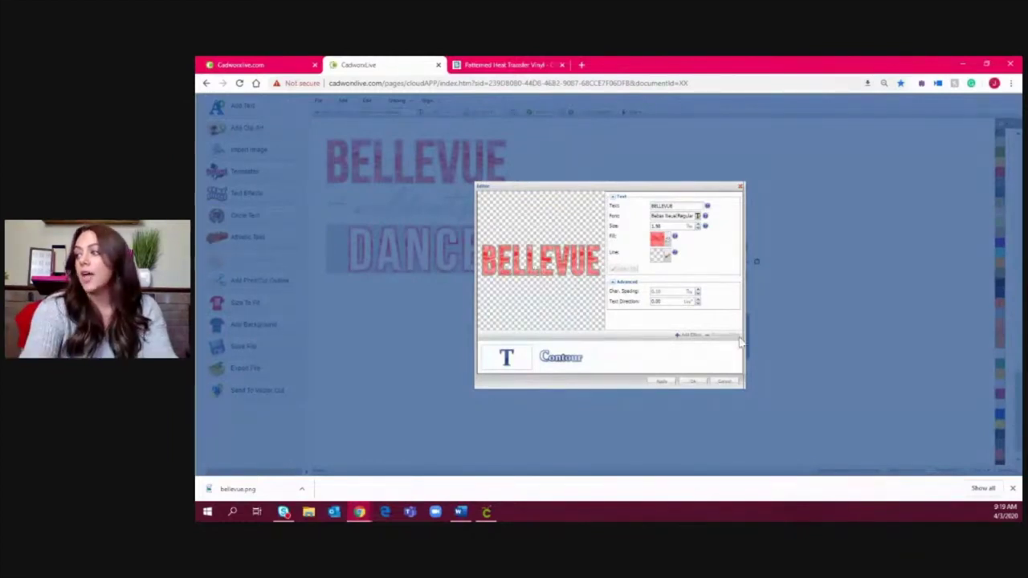
pyautogui.click(692, 381)
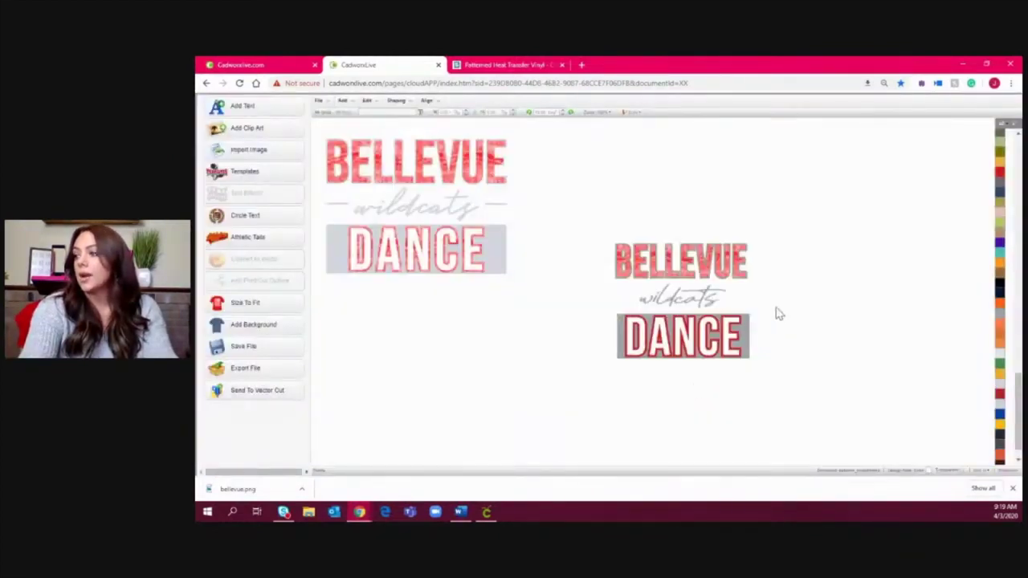
# Fill the DANCE contour with the red texture at scale 2.00 and place the design.
pyautogui.click(677, 339)
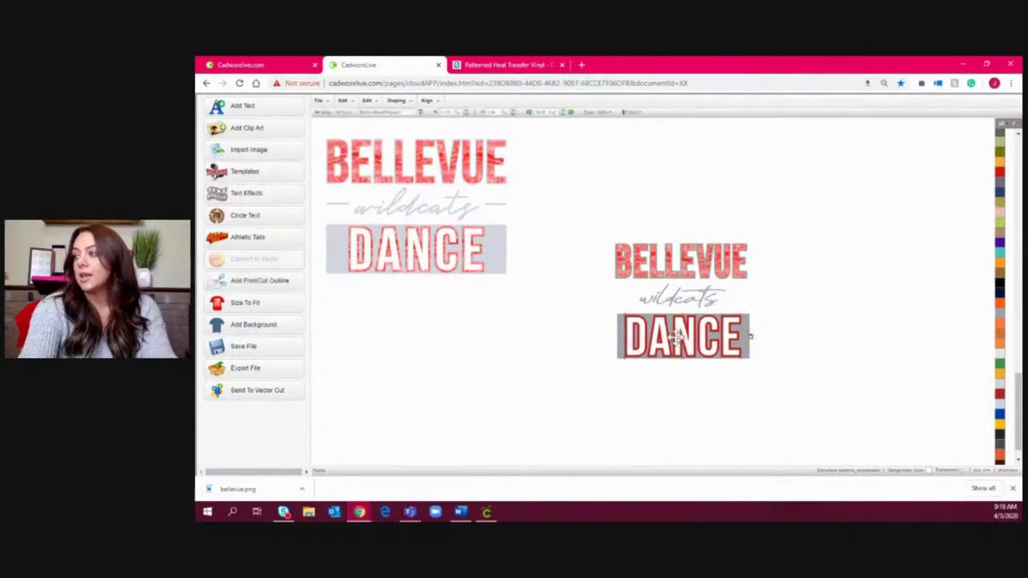
pyautogui.doubleClick(675, 337)
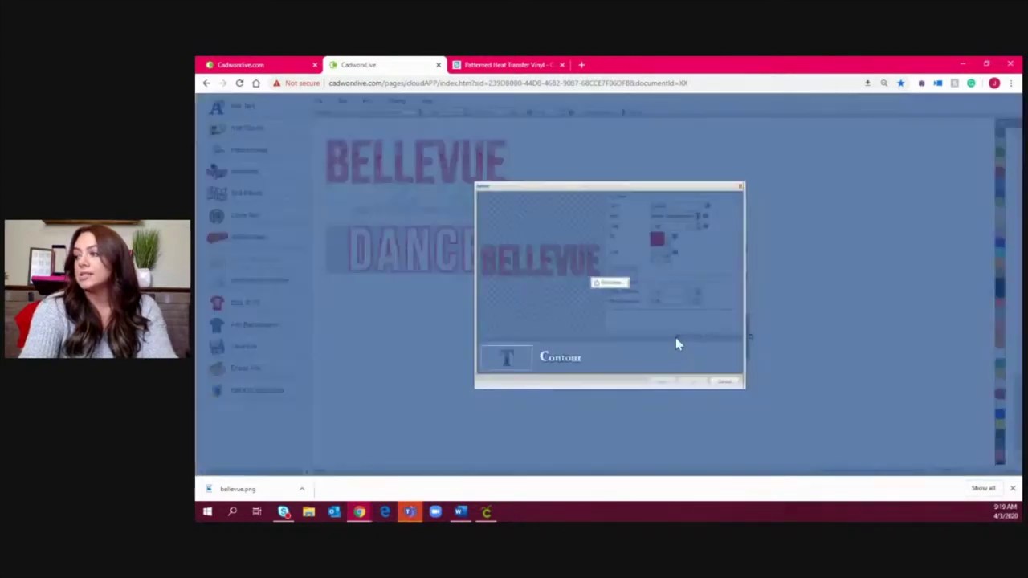
pyautogui.click(556, 362)
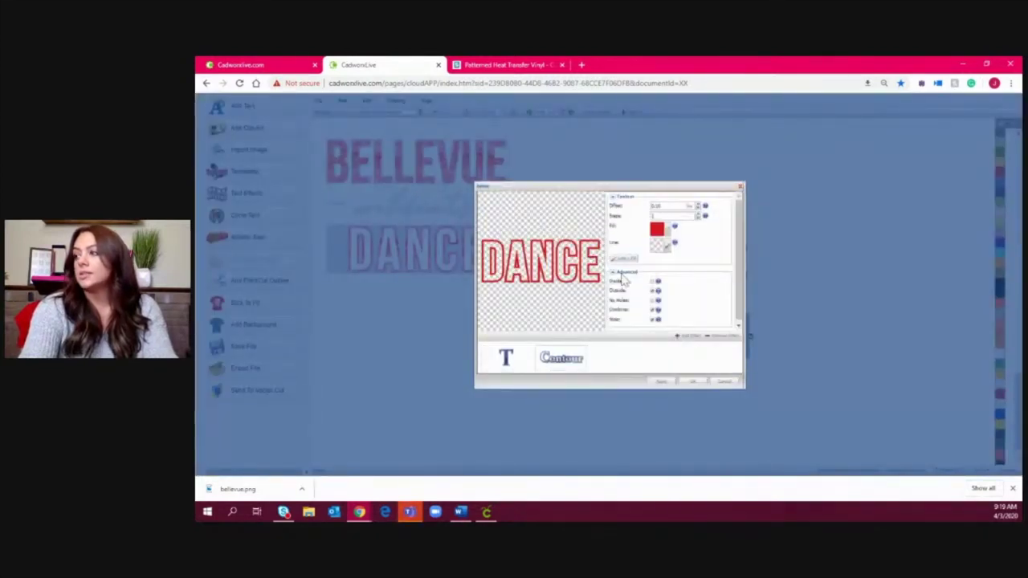
pyautogui.click(667, 231)
pyautogui.click(487, 153)
pyautogui.click(481, 191)
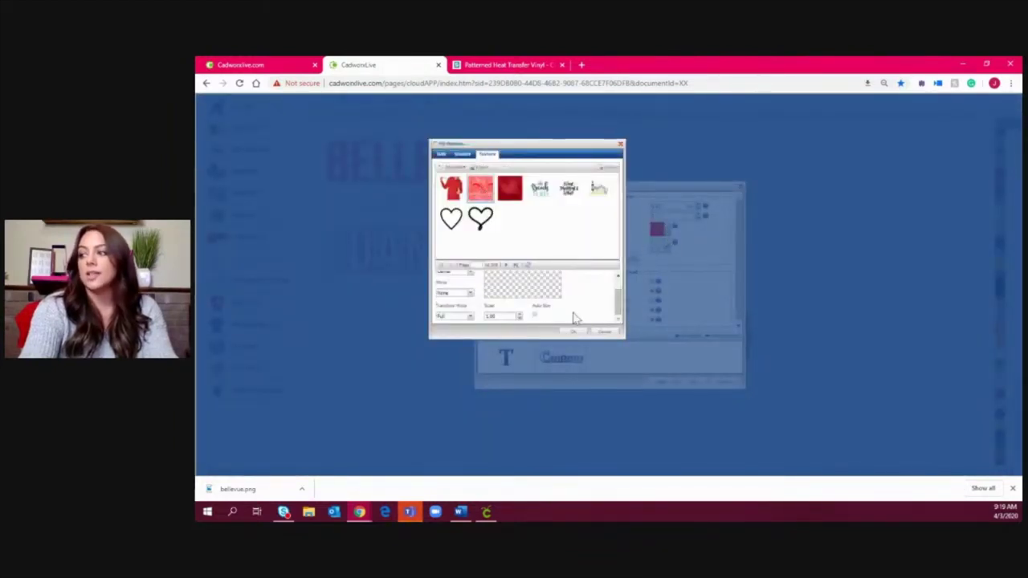
pyautogui.doubleClick(505, 315)
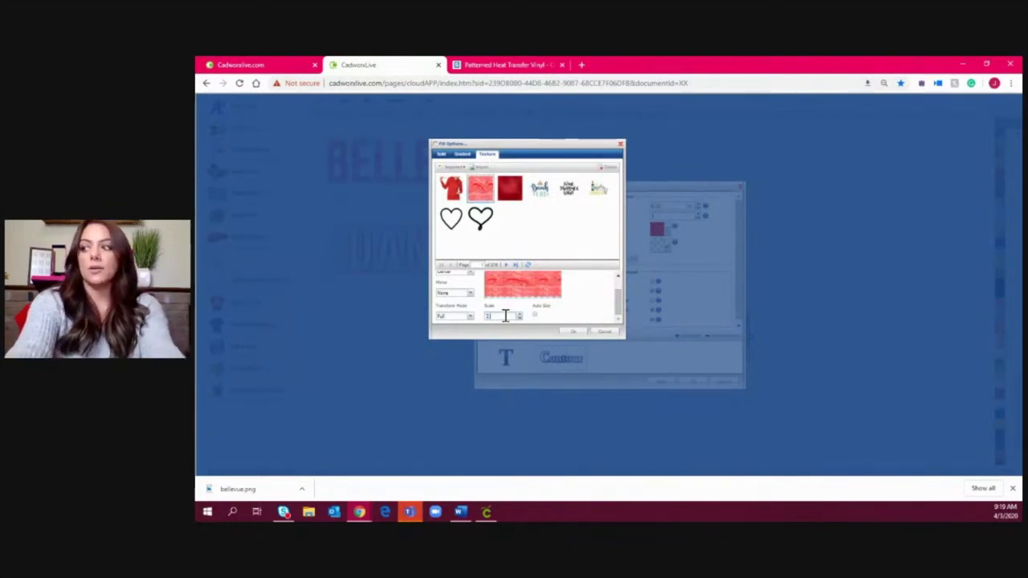
pyautogui.write('2')
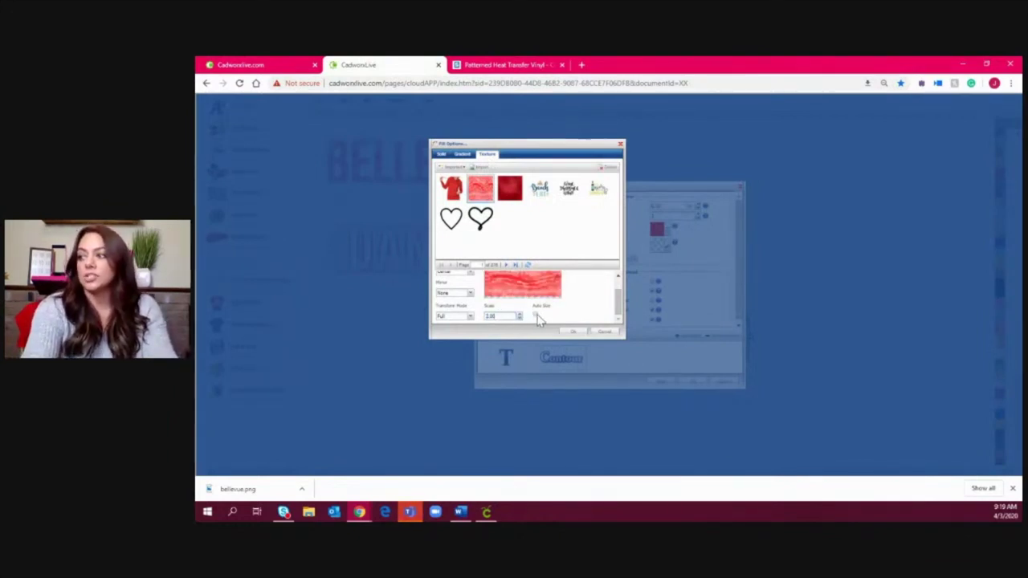
pyautogui.click(575, 332)
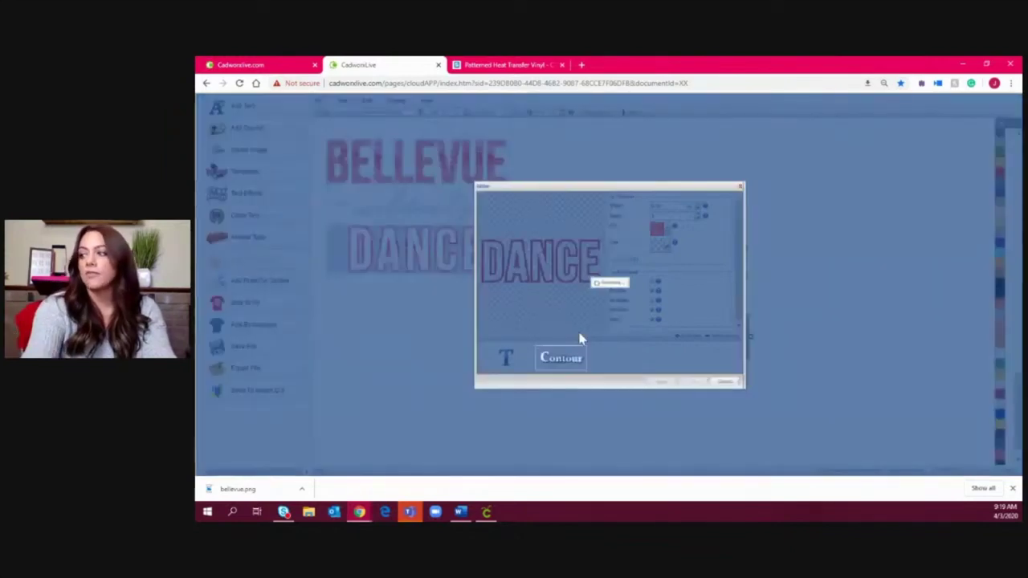
pyautogui.click(693, 381)
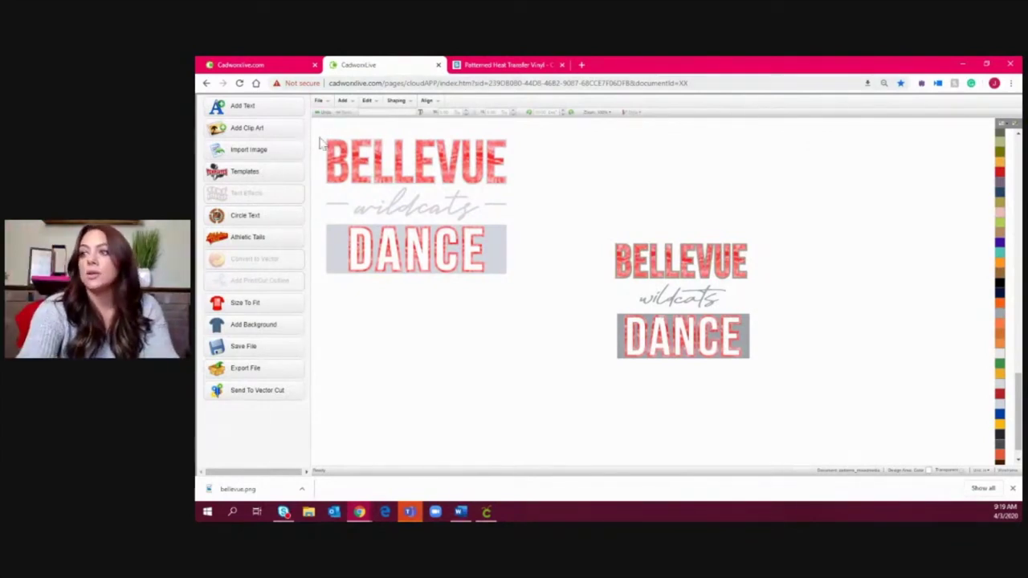
# Add a horizontal 'line' clip art and shorten it to fit beside wildcats.
pyautogui.click(273, 136)
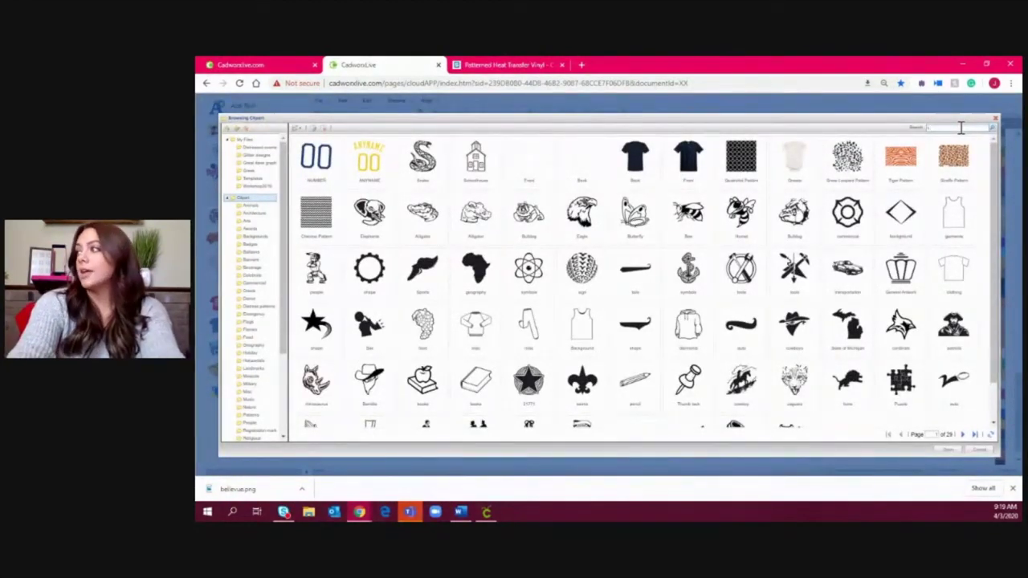
pyautogui.write('line')
pyautogui.press('Return')
pyautogui.doubleClick(523, 230)
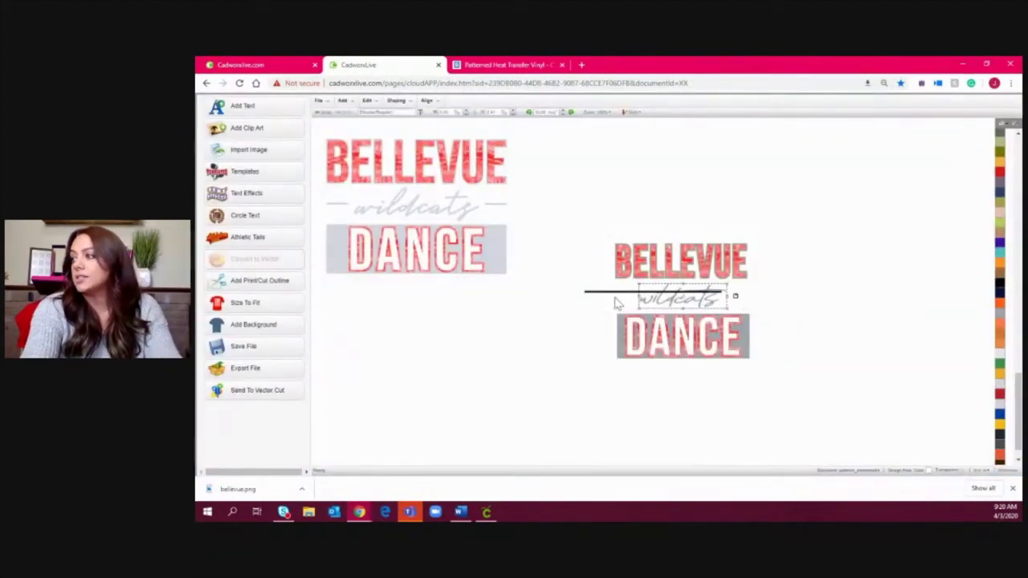
pyautogui.click(618, 297)
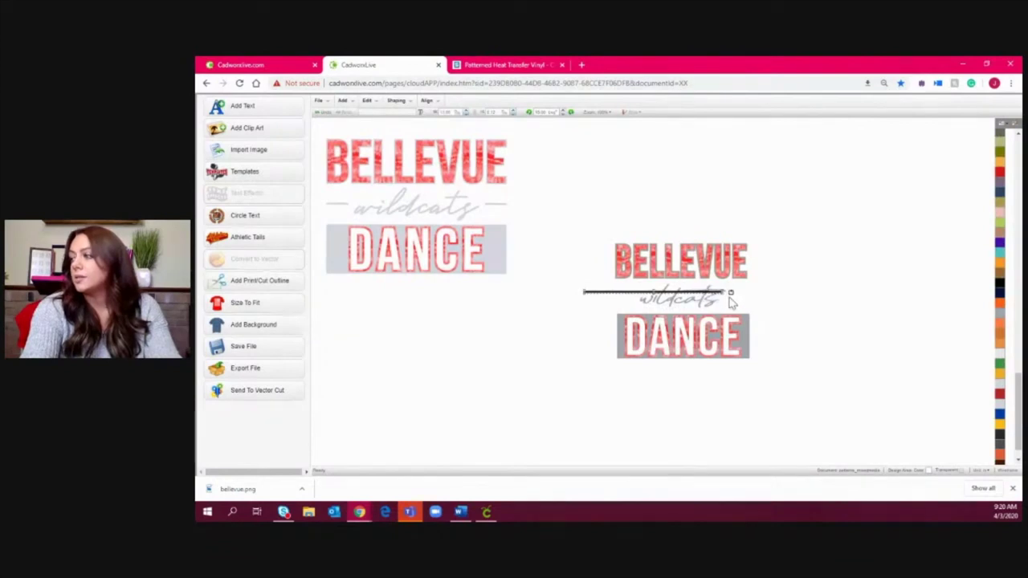
pyautogui.moveTo(731, 292)
pyautogui.mouseDown()
pyautogui.moveTo(614, 296)
pyautogui.moveTo(621, 305)
pyautogui.moveTo(743, 295)
pyautogui.moveTo(733, 298)
pyautogui.mouseUp()
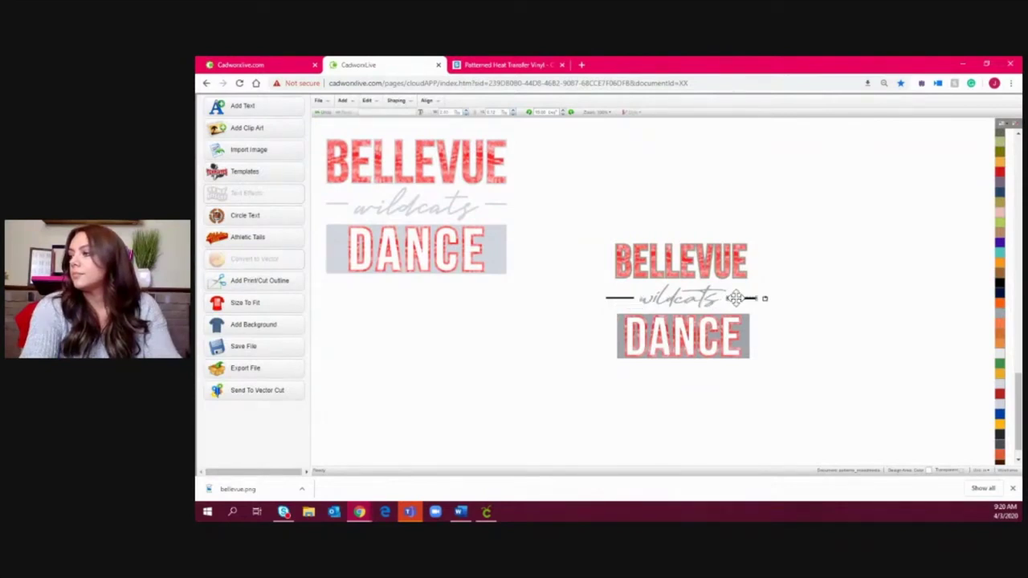
# Align the two flanking lines level and join them into one shape.
pyautogui.keyDown('shift'); pyautogui.click(627, 298); pyautogui.keyUp('shift')
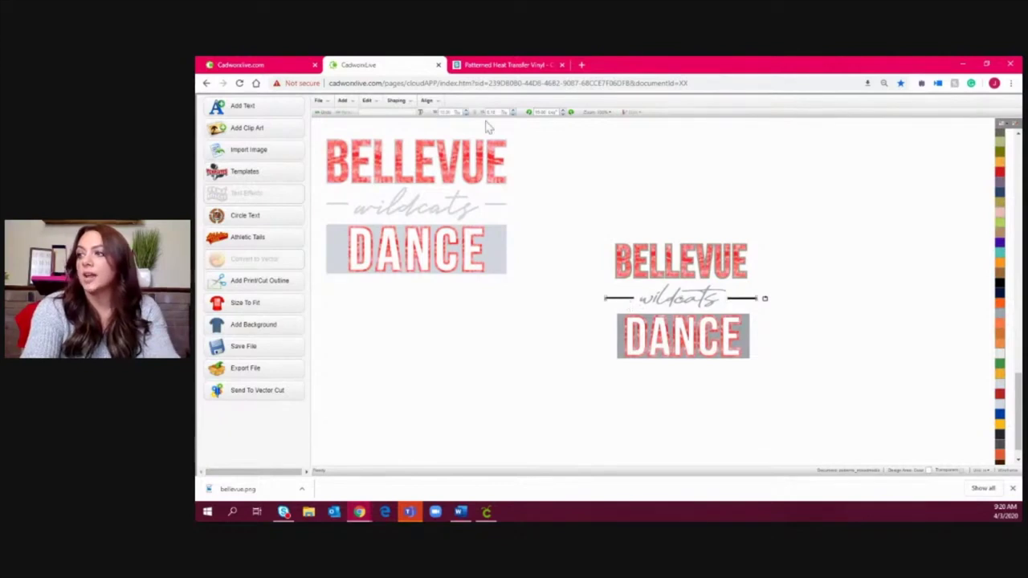
pyautogui.click(426, 101)
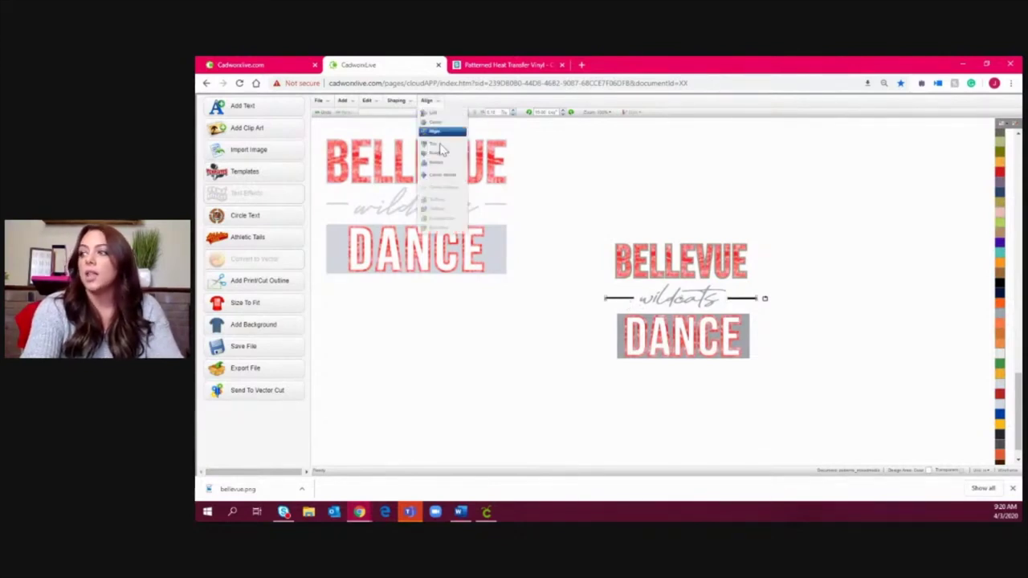
pyautogui.click(438, 153)
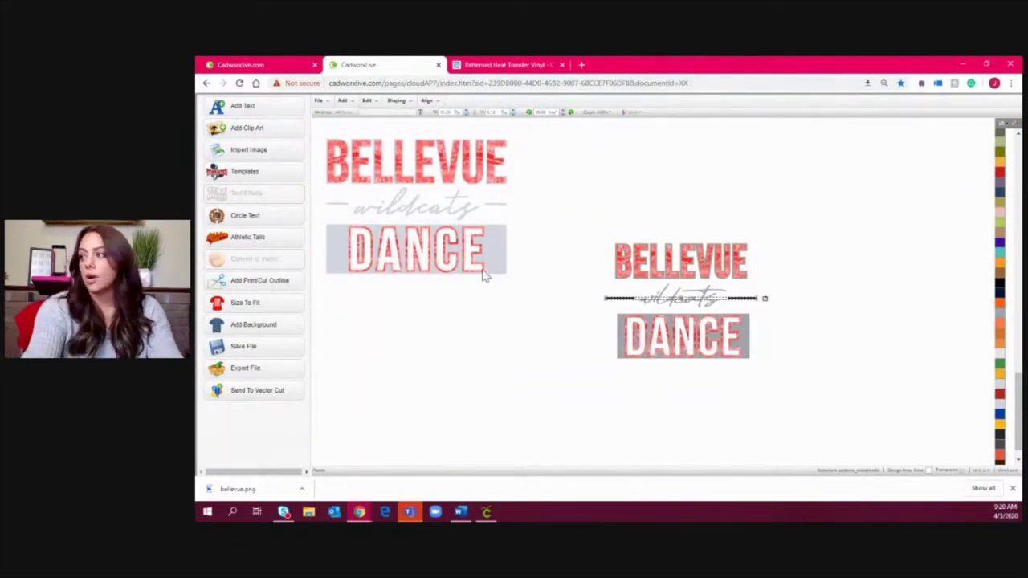
pyautogui.click(400, 103)
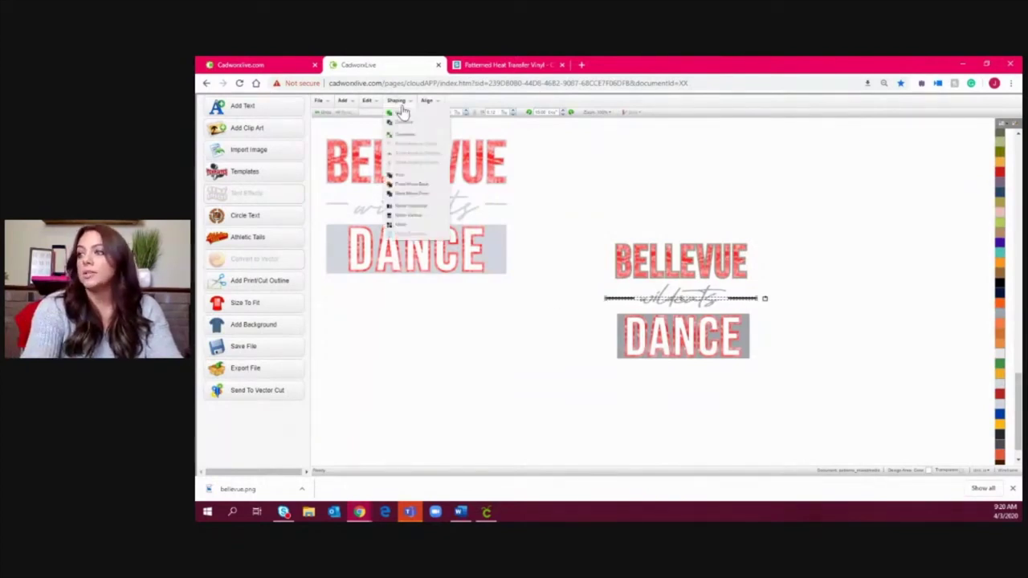
pyautogui.click(416, 136)
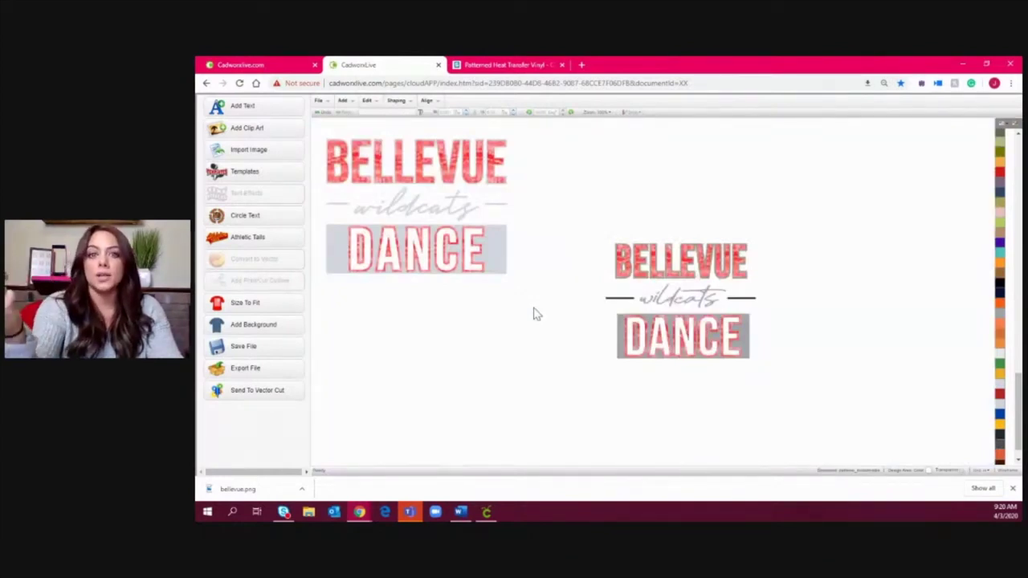
pyautogui.click(612, 297)
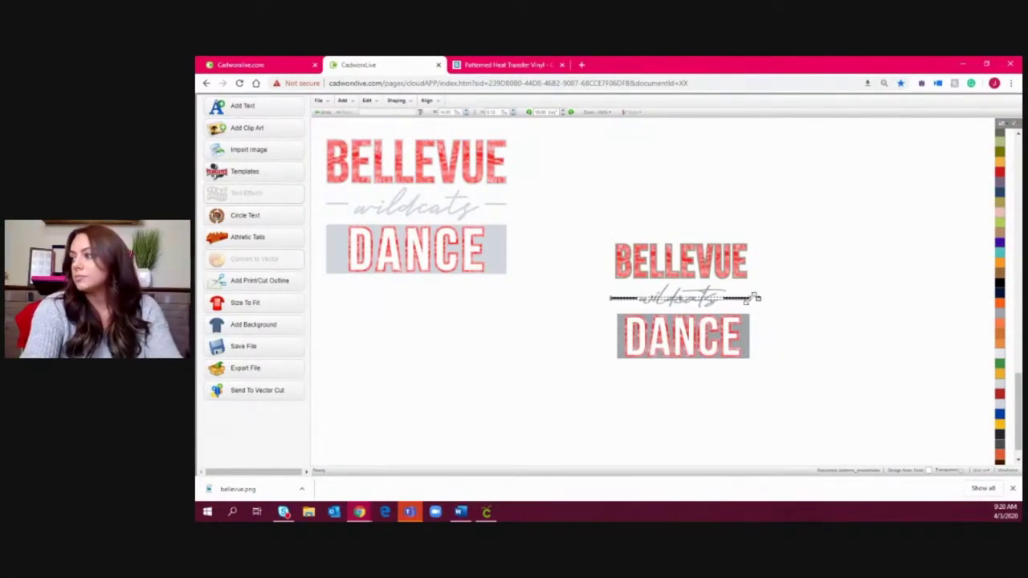
# Centre BELLEVUE, wildcats and DANCE on one another.
pyautogui.moveTo(780, 393); pyautogui.dragTo(572, 242)
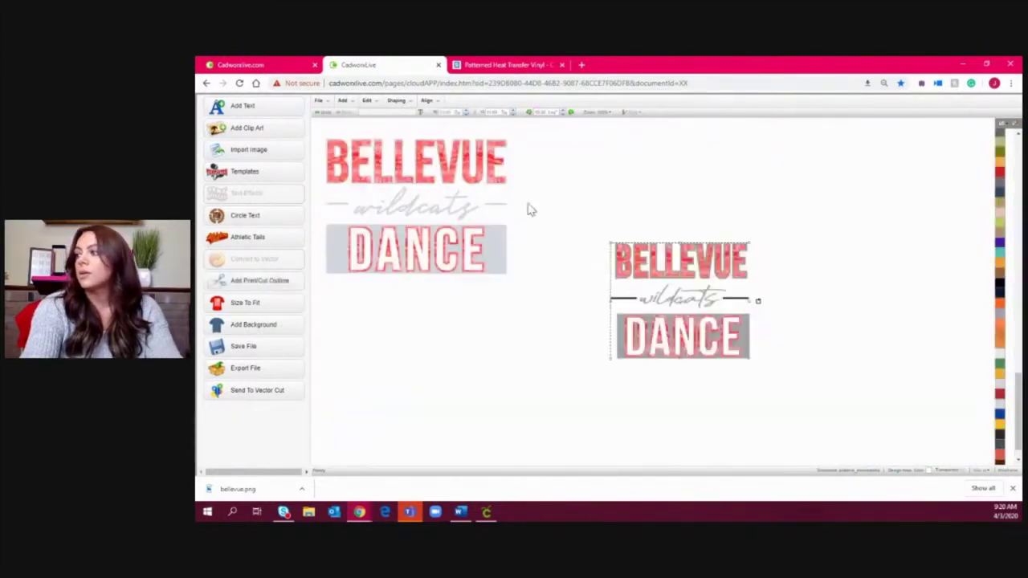
pyautogui.click(437, 101)
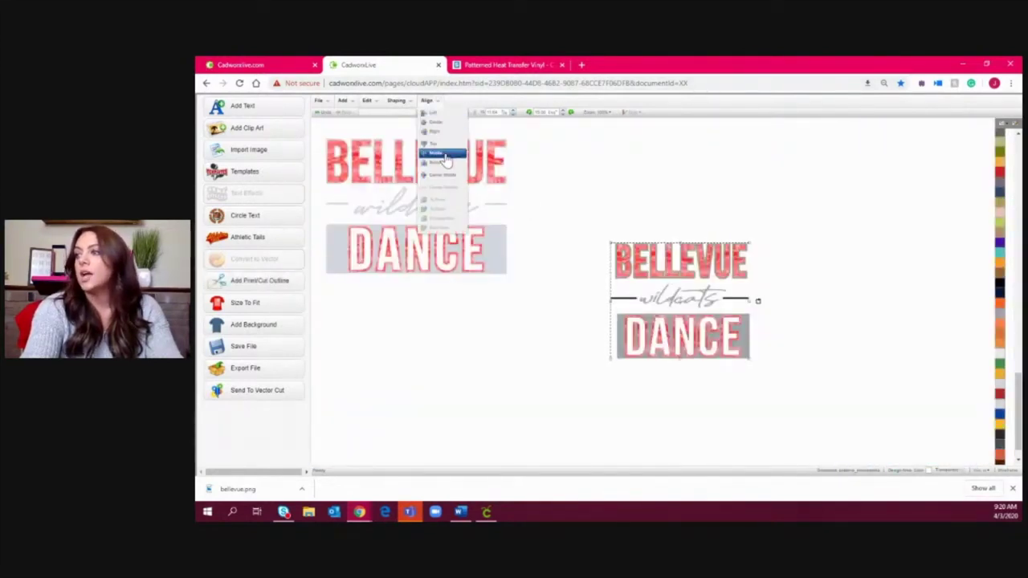
pyautogui.click(445, 122)
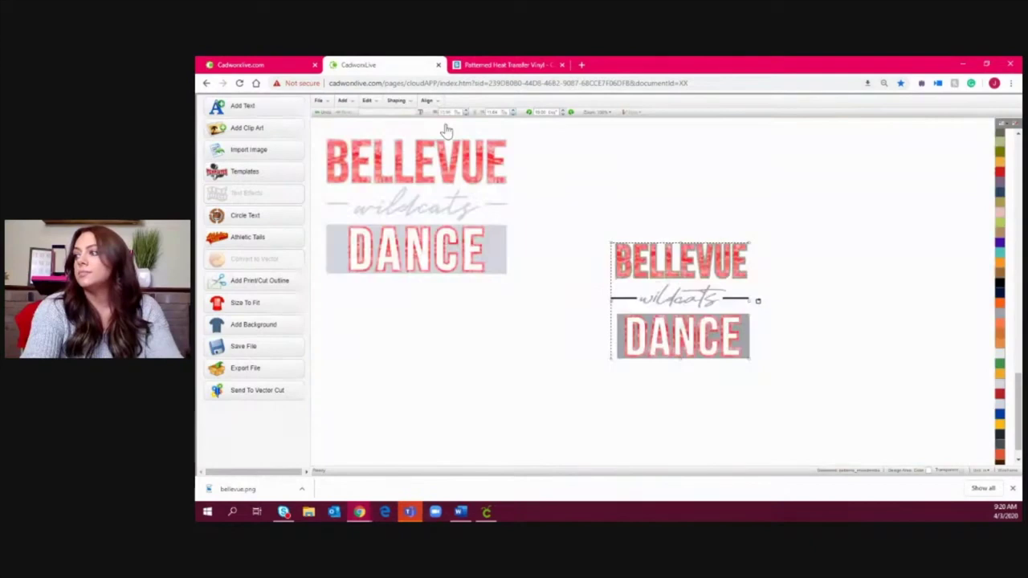
# Recolour the lines flanking wildcats gray from the palette.
pyautogui.click(858, 313)
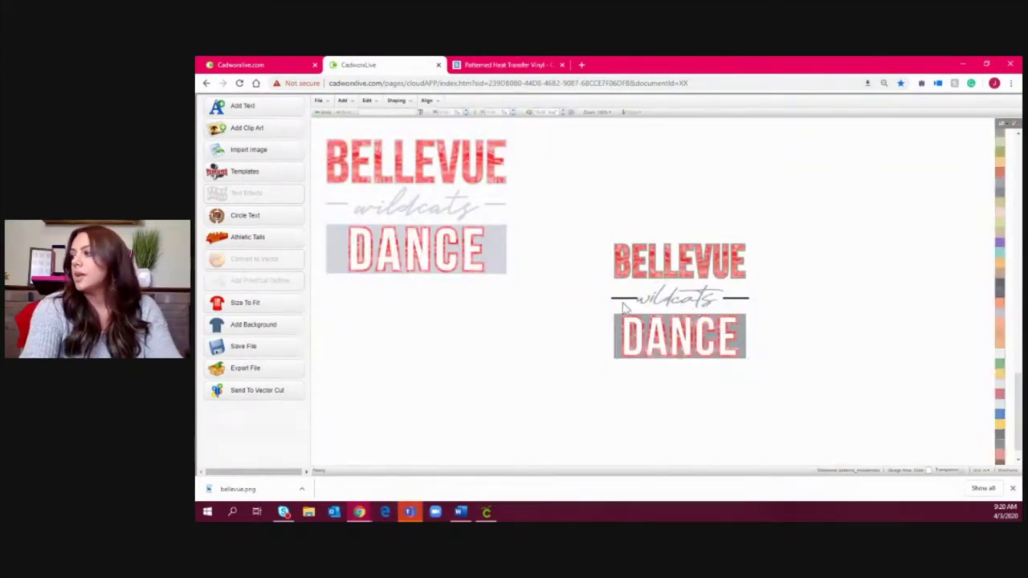
pyautogui.click(677, 305)
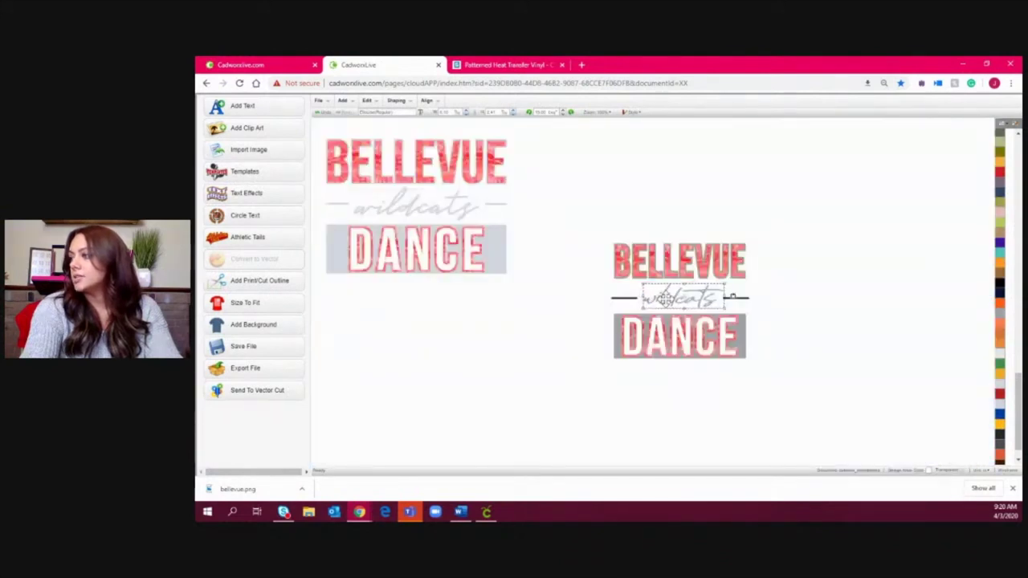
pyautogui.click(855, 305)
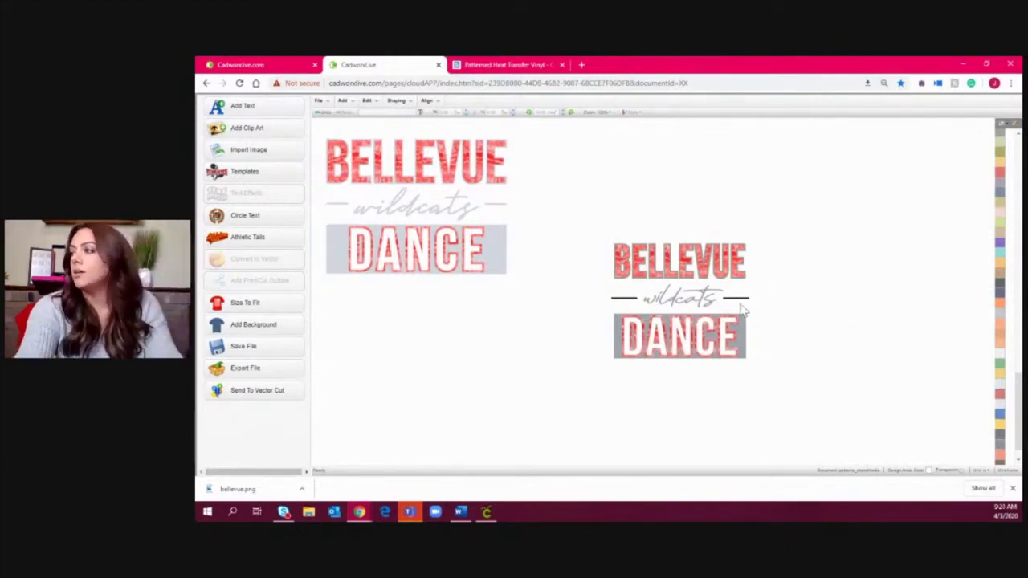
pyautogui.moveTo(780, 311); pyautogui.dragTo(585, 301)
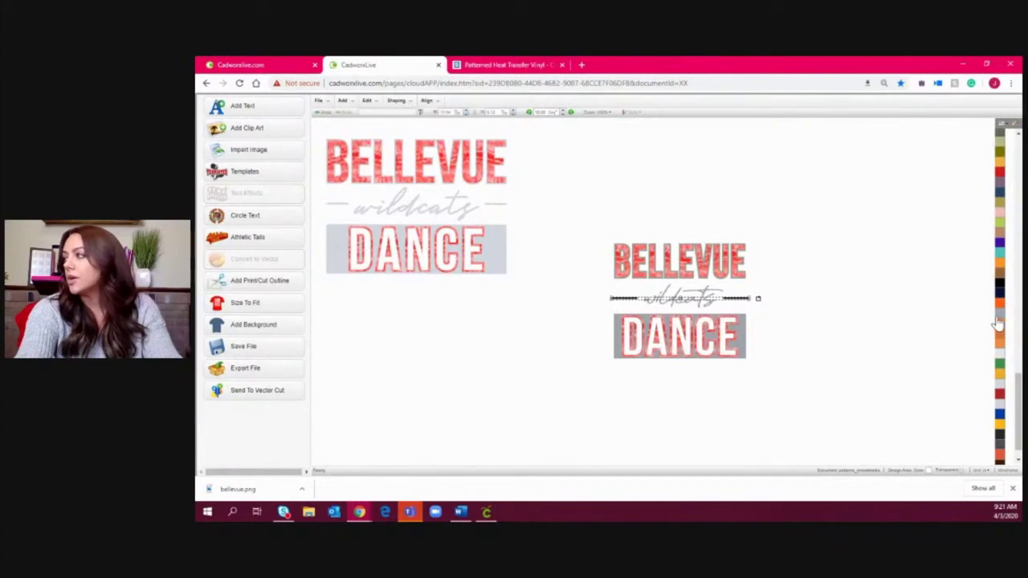
pyautogui.scroll(-1, 999, 421)
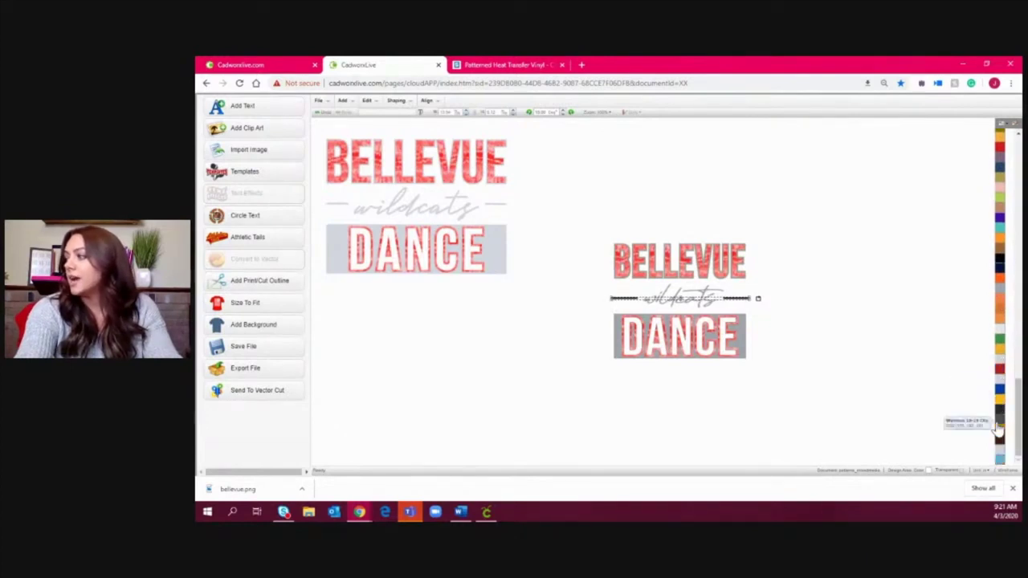
pyautogui.click(999, 292)
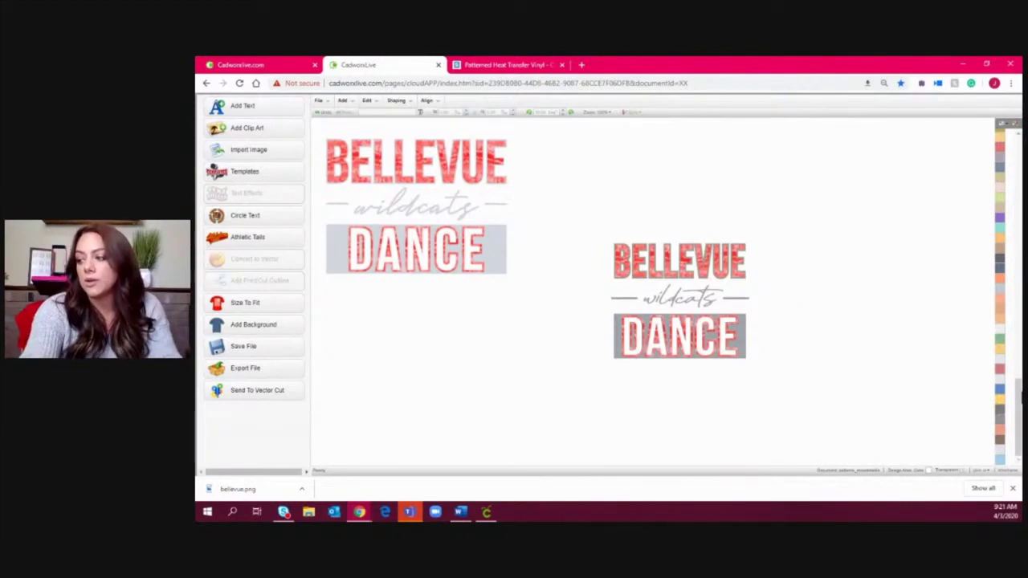
# Switch to Cricut Design Space to view the sent design on its cut mats.
pyautogui.click(487, 512)
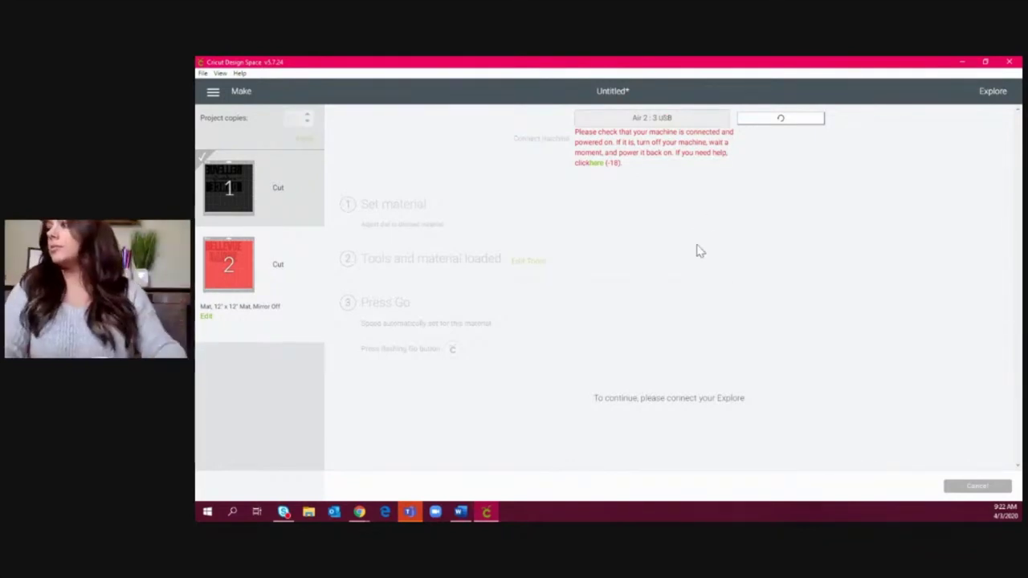
# Connect the Air 2 cutting machine over USB.
pyautogui.click(786, 120)
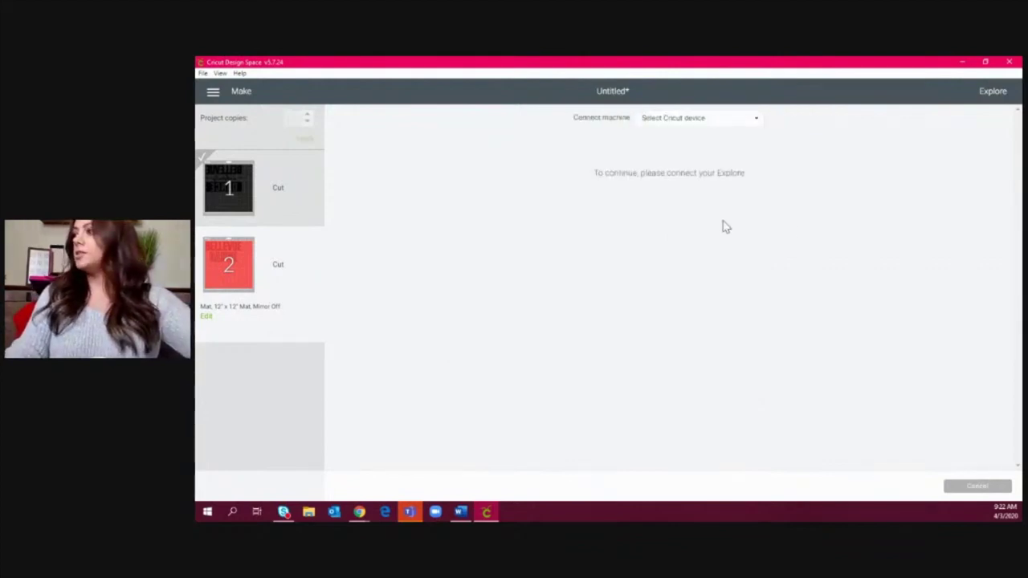
pyautogui.click(753, 123)
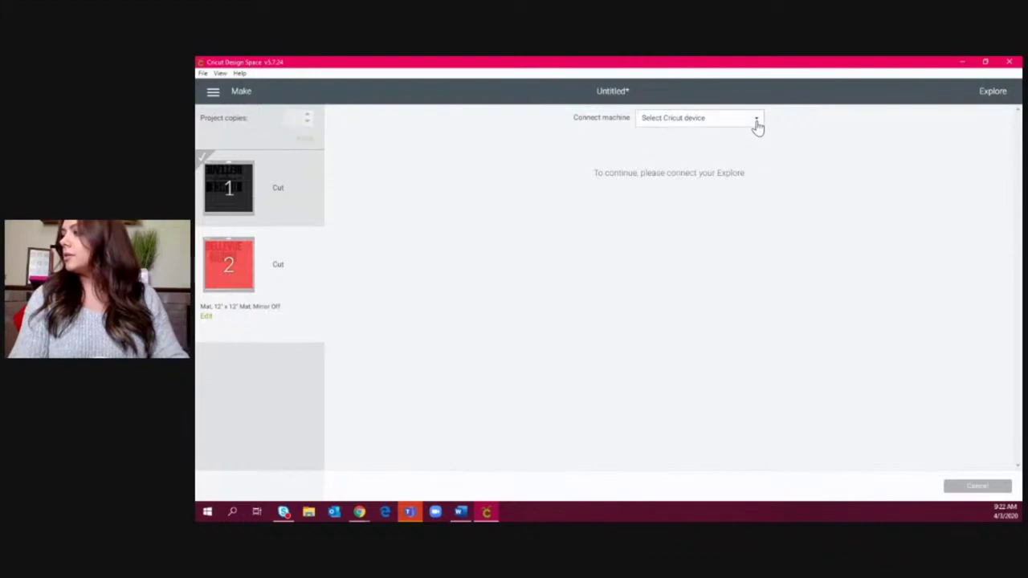
pyautogui.click(720, 140)
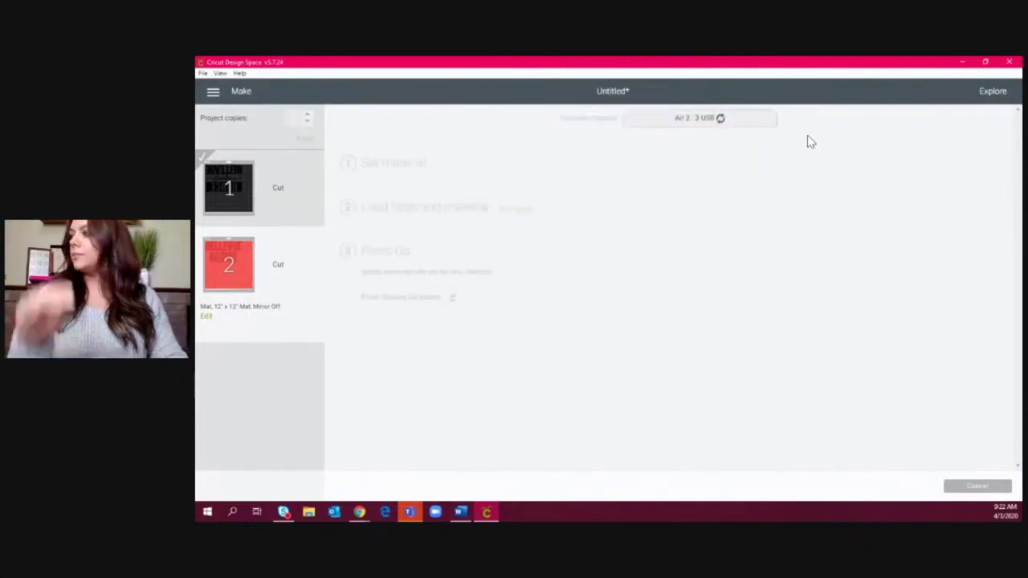